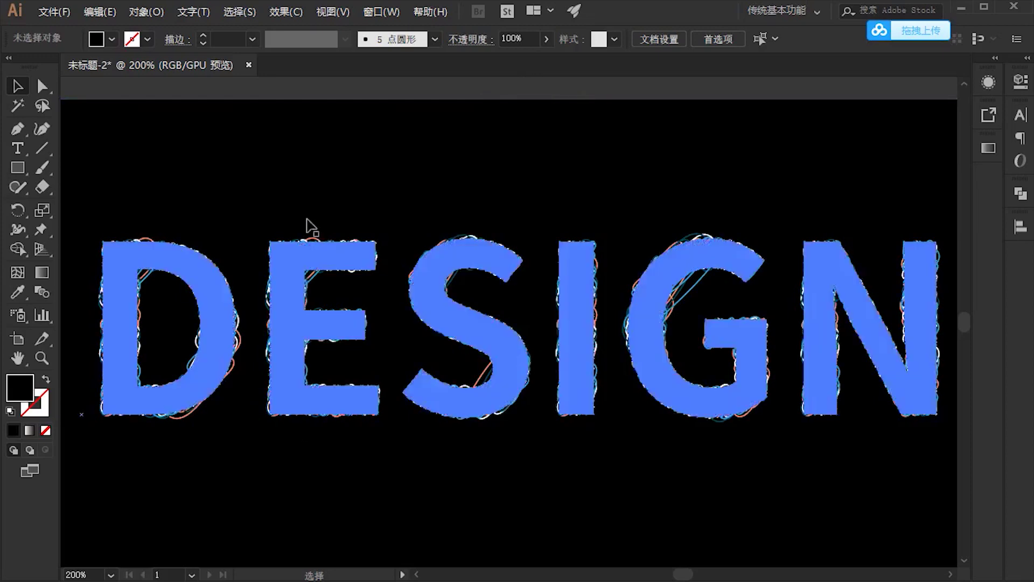
Paint two test brush strokes on the pasteboard, undo both, and return to the Selection tool
scroll(307, 224, "up", 1)
scroll(208, 231, "left", 3)
scroll(416, 190, "down", 1)
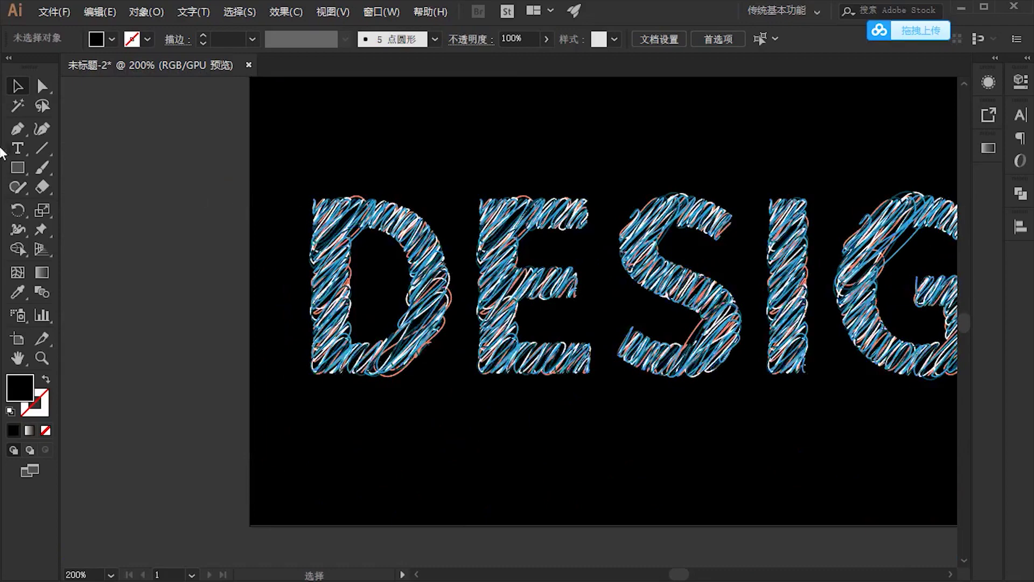
left_click(42, 167)
scroll(178, 197, "up", 1)
left_click_drag(170, 199, 139, 323)
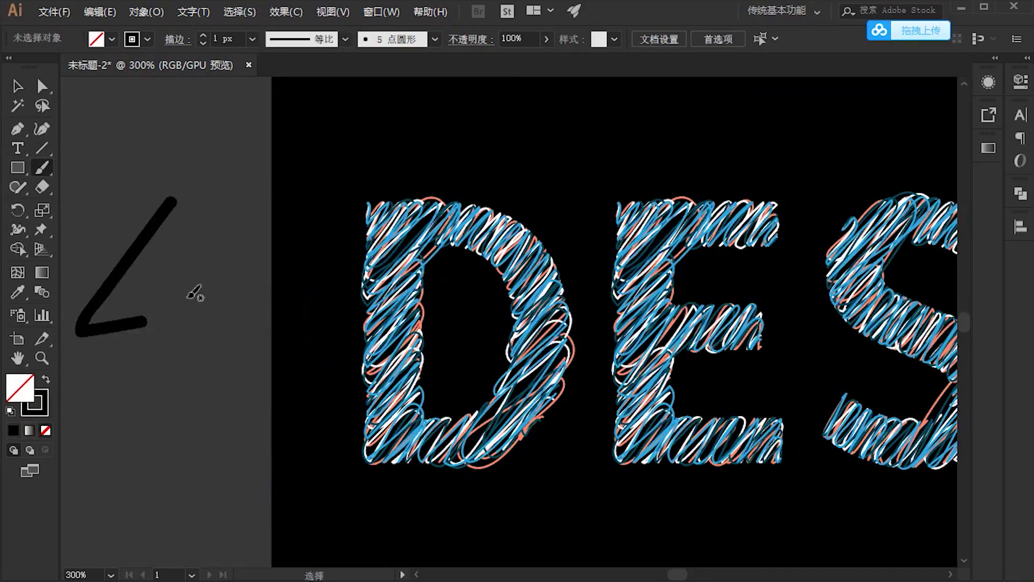
key("ctrl+z")
left_click_drag(204, 270, 199, 363)
key("ctrl+z")
scroll(400, 243, "up", 4)
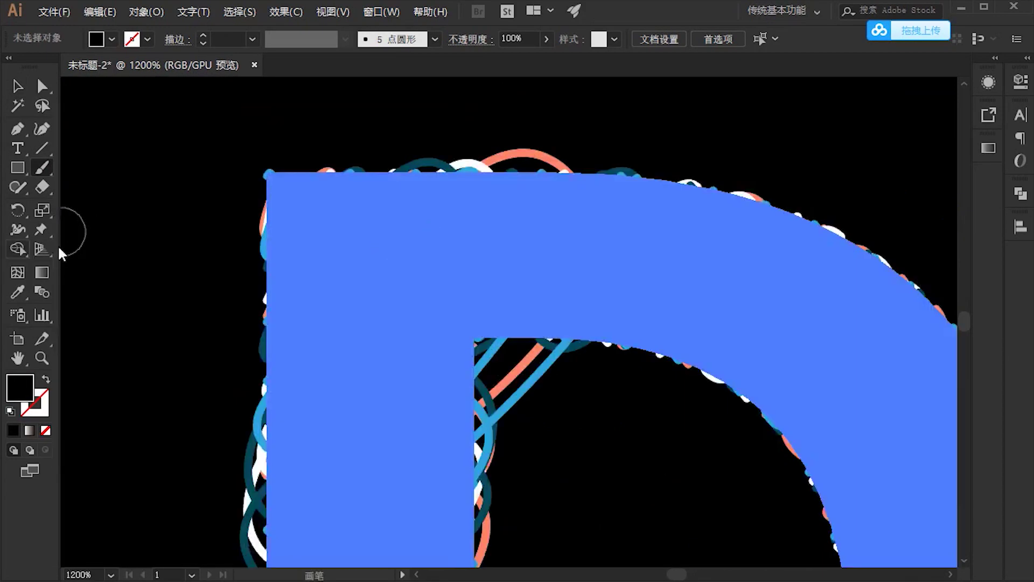
scroll(104, 247, "down", 1)
scroll(254, 235, "left", 2)
scroll(280, 233, "down", 2)
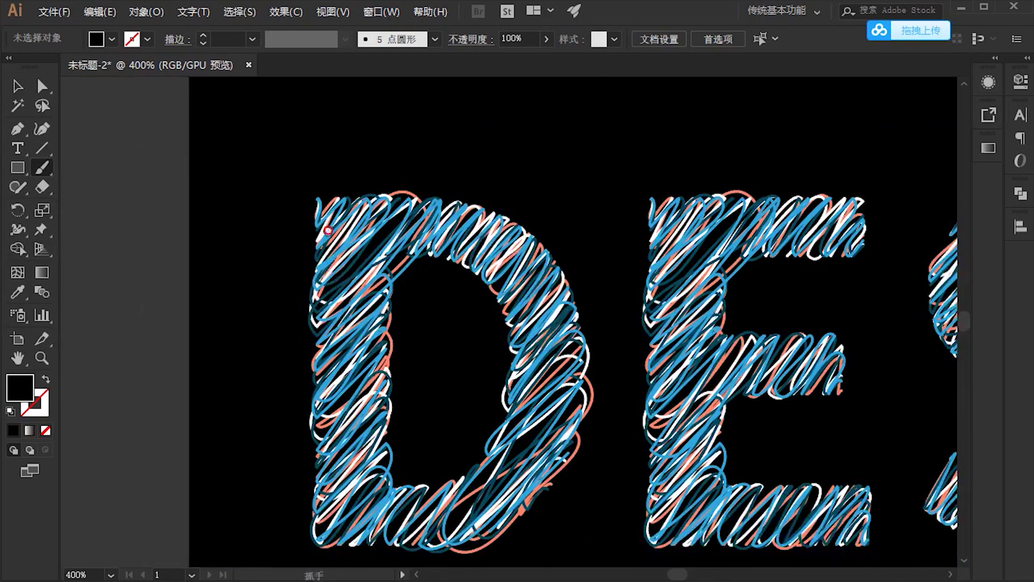
scroll(176, 244, "down", 1)
key("v")
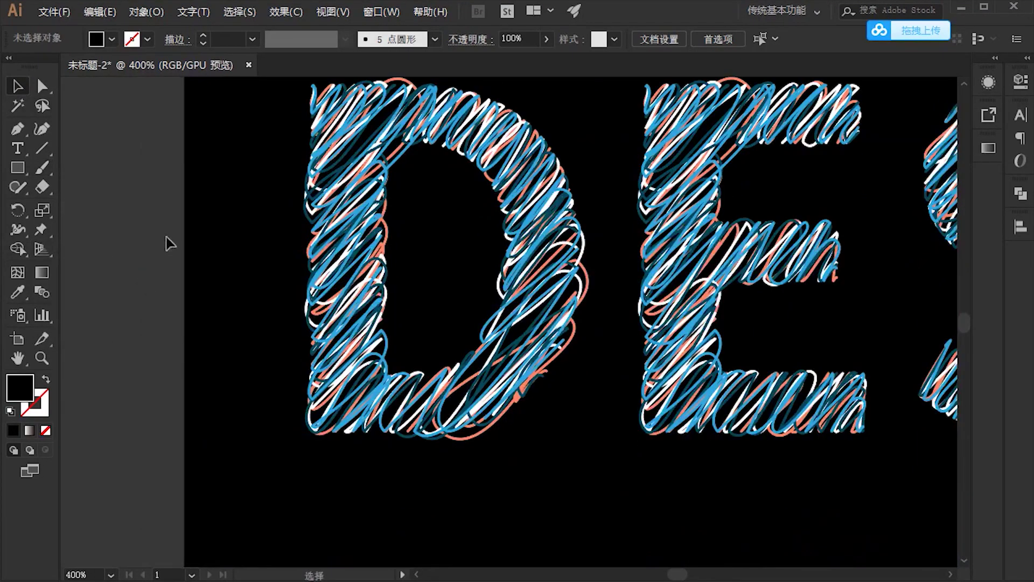
Replace the DESIGN lettering's text with 小广老师
scroll(165, 237, "down", 2)
scroll(207, 241, "up", 1)
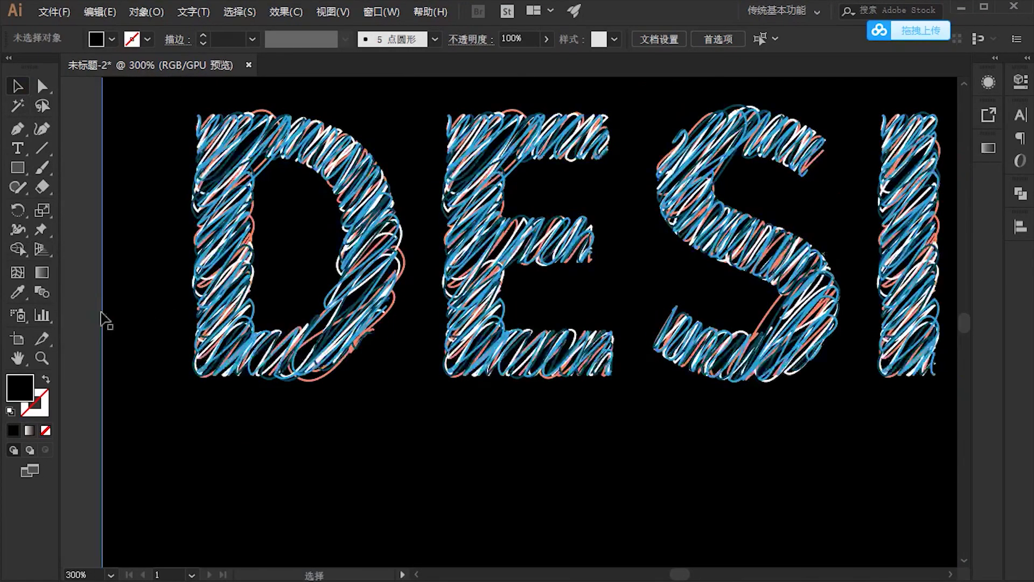
scroll(89, 312, "down", 1)
scroll(427, 235, "down", 1)
left_click(566, 277)
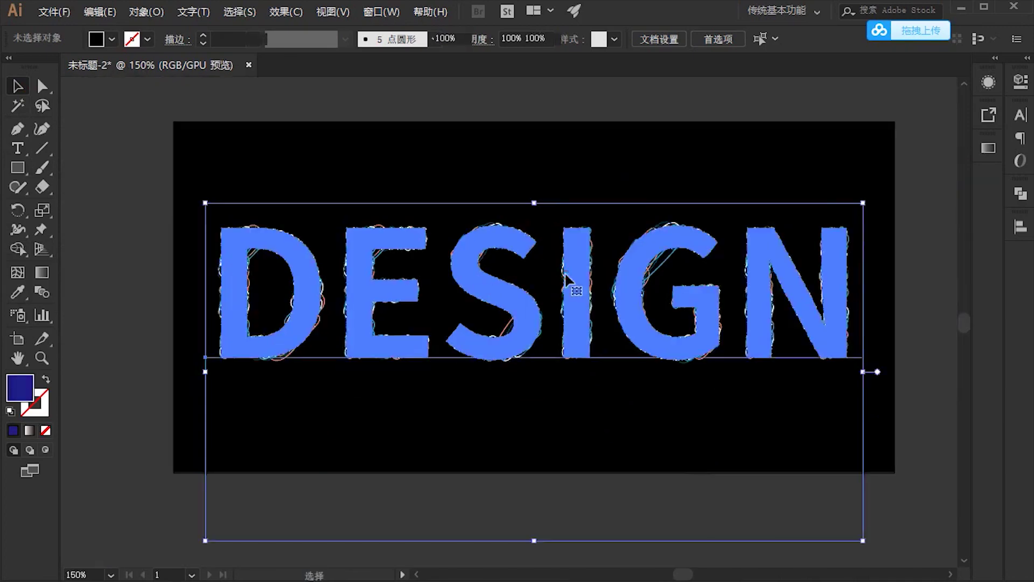
double_click(538, 287)
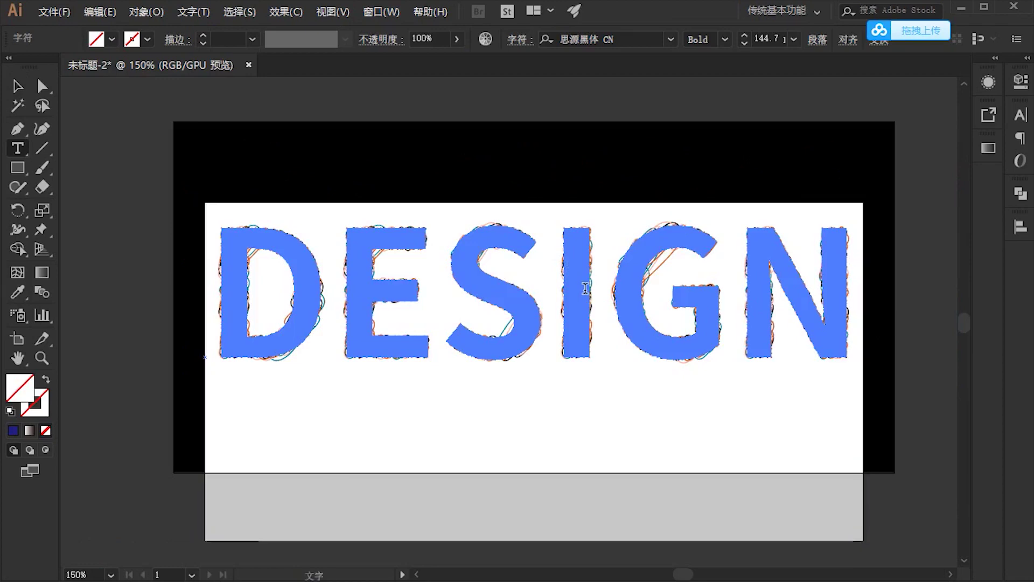
type("小广")
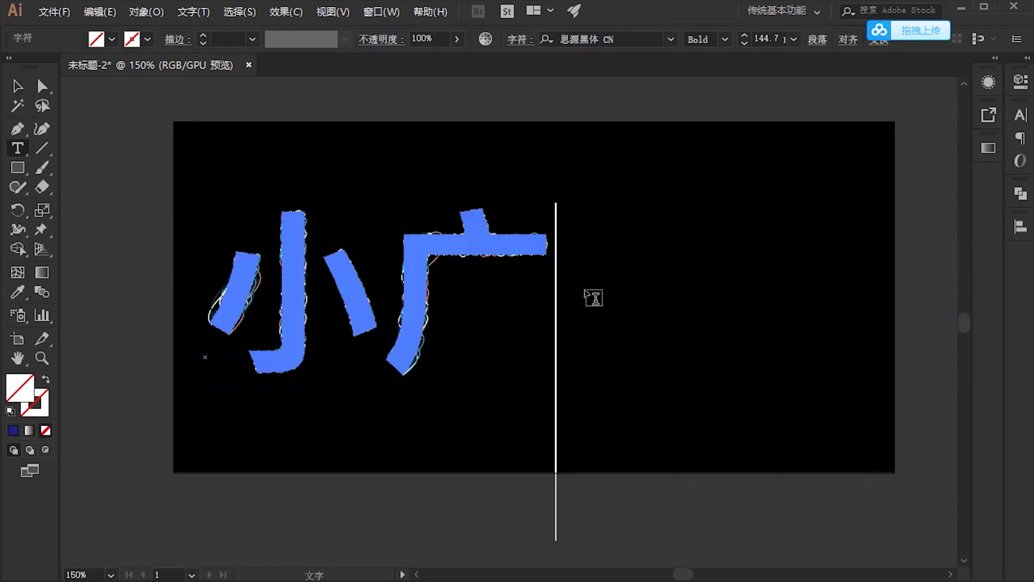
type("老师")
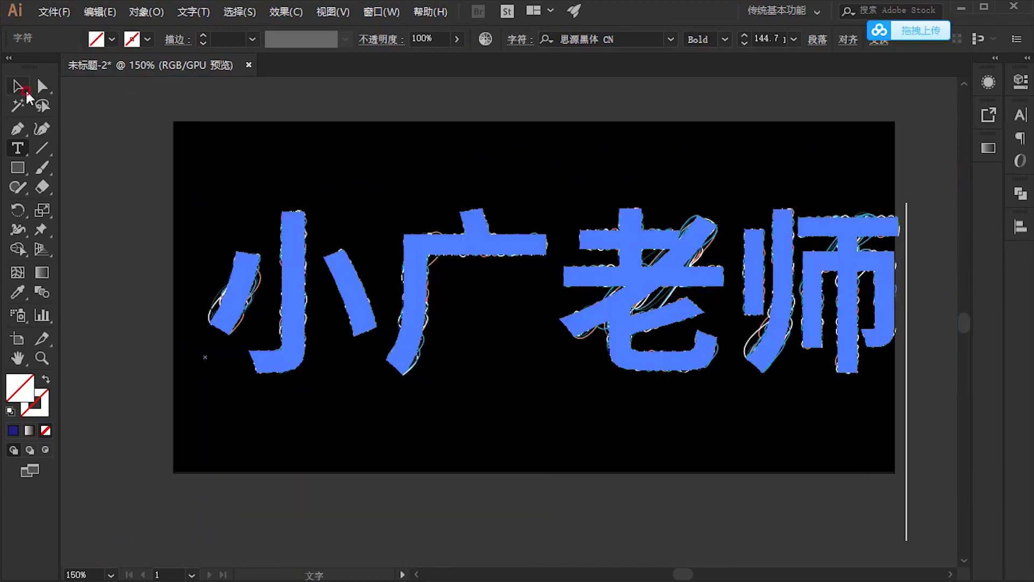
left_click(18, 86)
Move the text off the artboard toward the lower left and zoom in on it
left_click(210, 143)
key("ctrl+minus")
key("ctrl+minus")
key("ctrl+minus")
left_click_drag(565, 223, 523, 439)
key("ctrl+plus")
key("ctrl+plus")
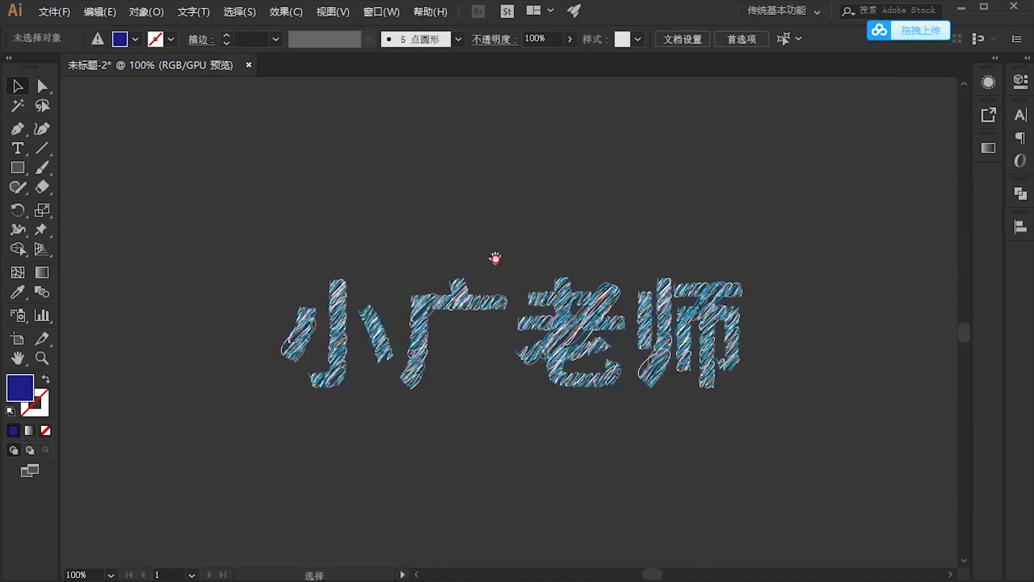
key("ctrl+plus")
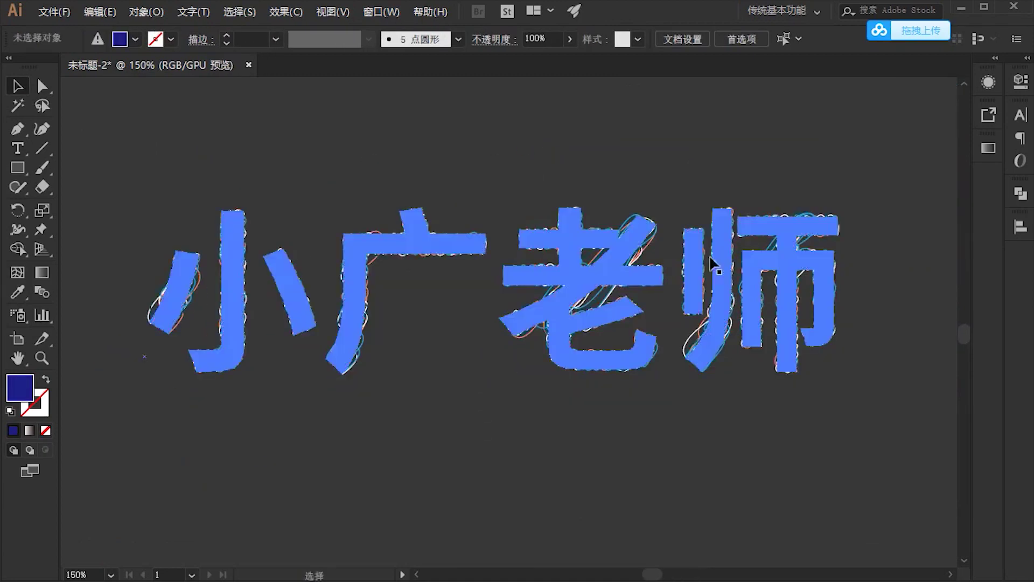
Change the moved text to 野马教育 as a test, then delete that 野马教育 object
key("t")
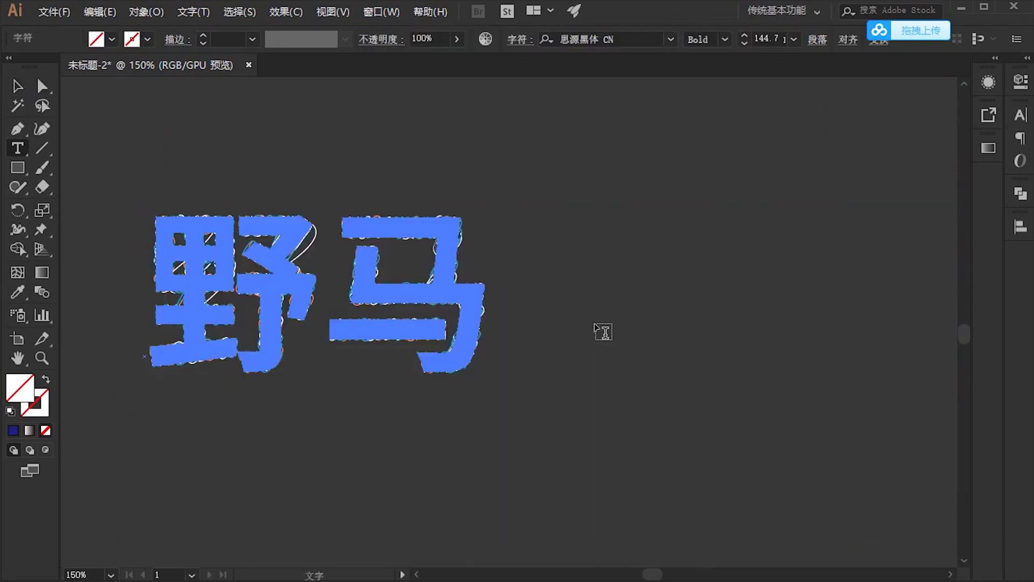
type("教育")
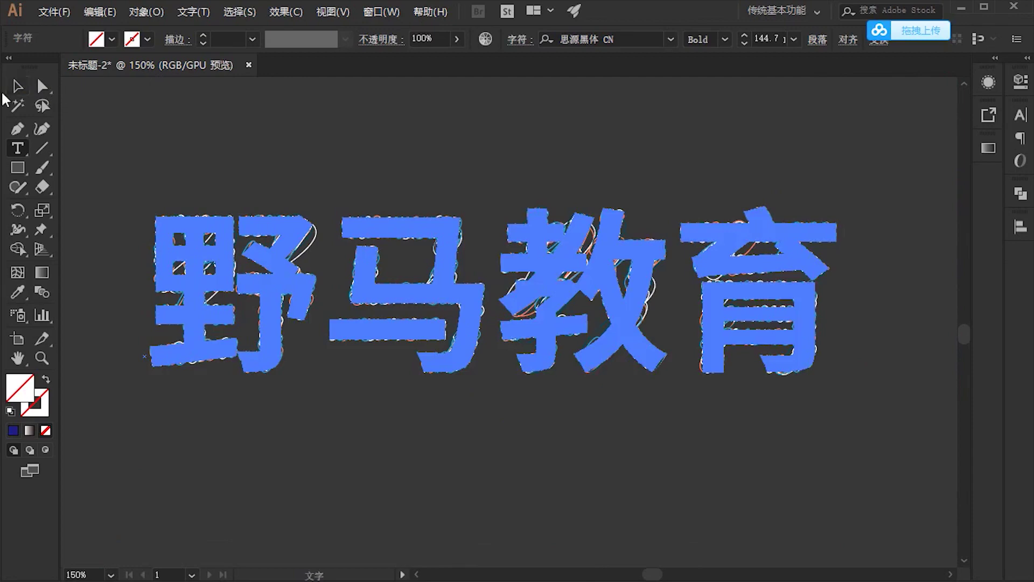
left_click(18, 86)
left_click(588, 487)
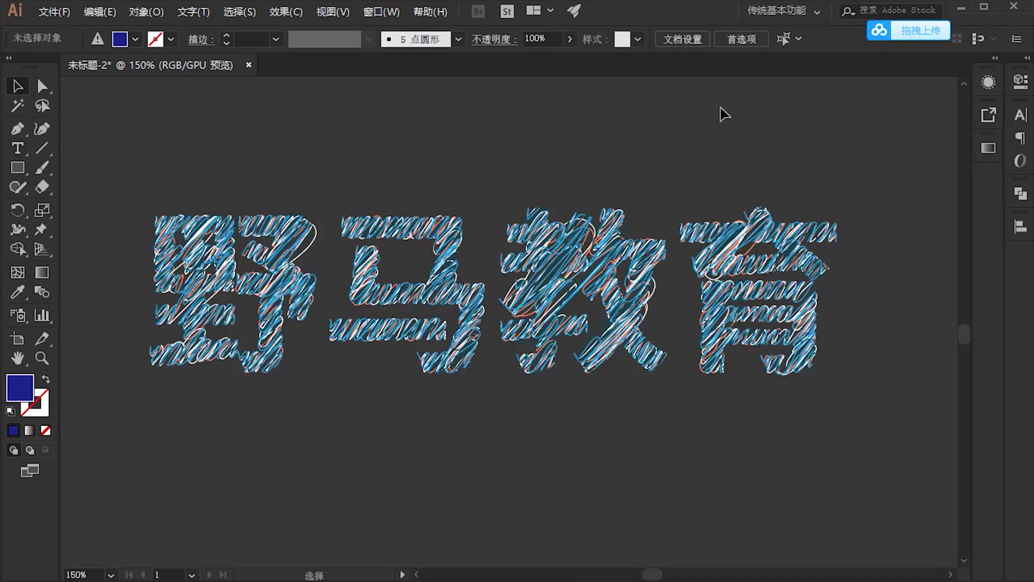
left_click(542, 215)
key("Delete")
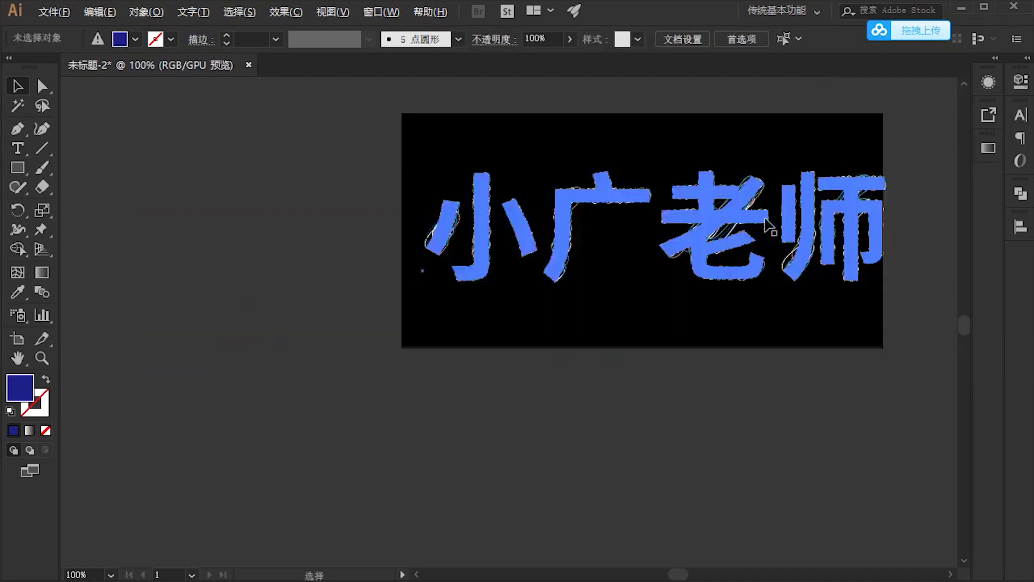
Pan the view to an empty area of the canvas
scroll(770, 226, "up", 2)
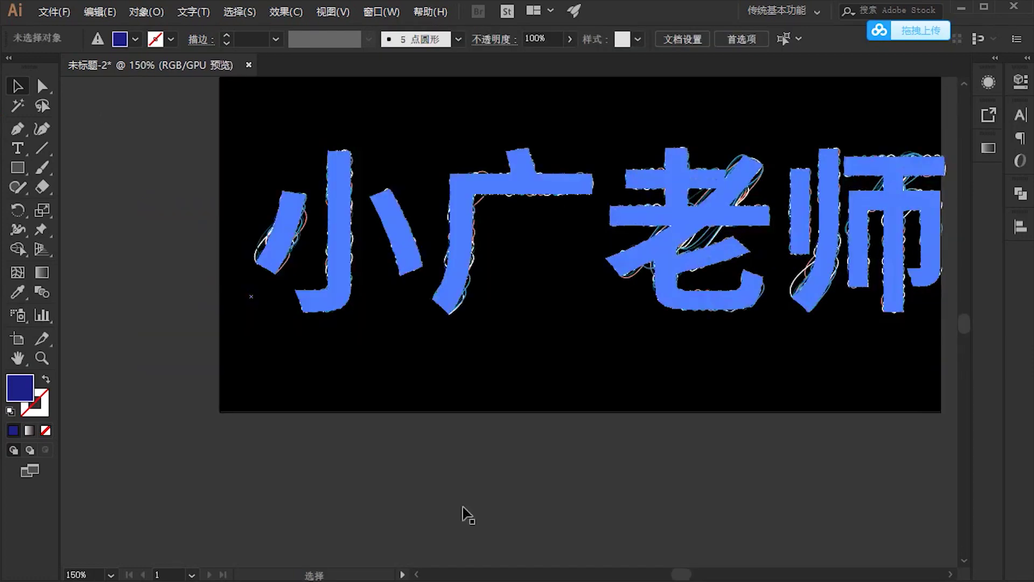
scroll(477, 479, "down", 3)
left_click_drag(214, 421, 448, 381)
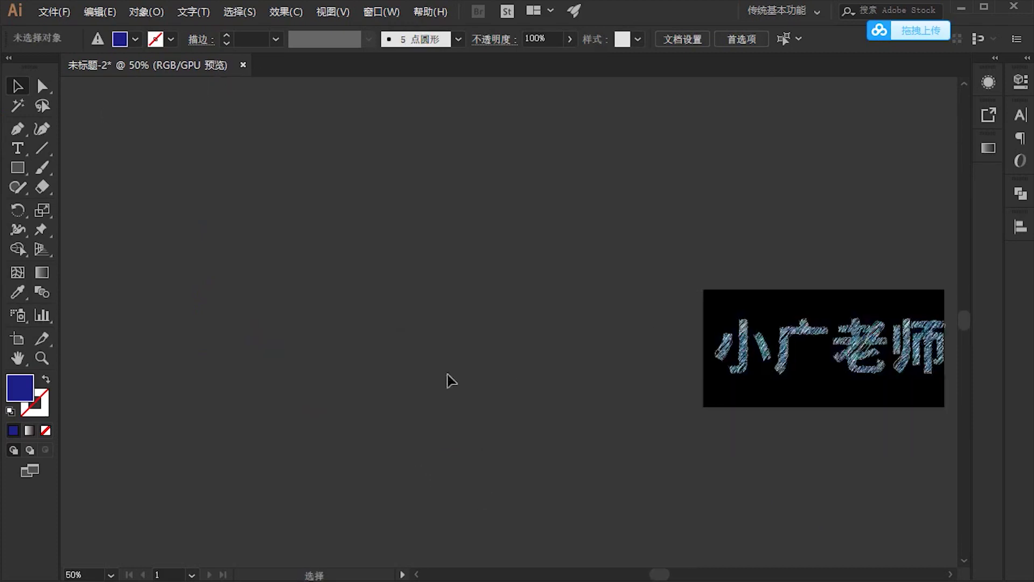
scroll(448, 381, "up", 2)
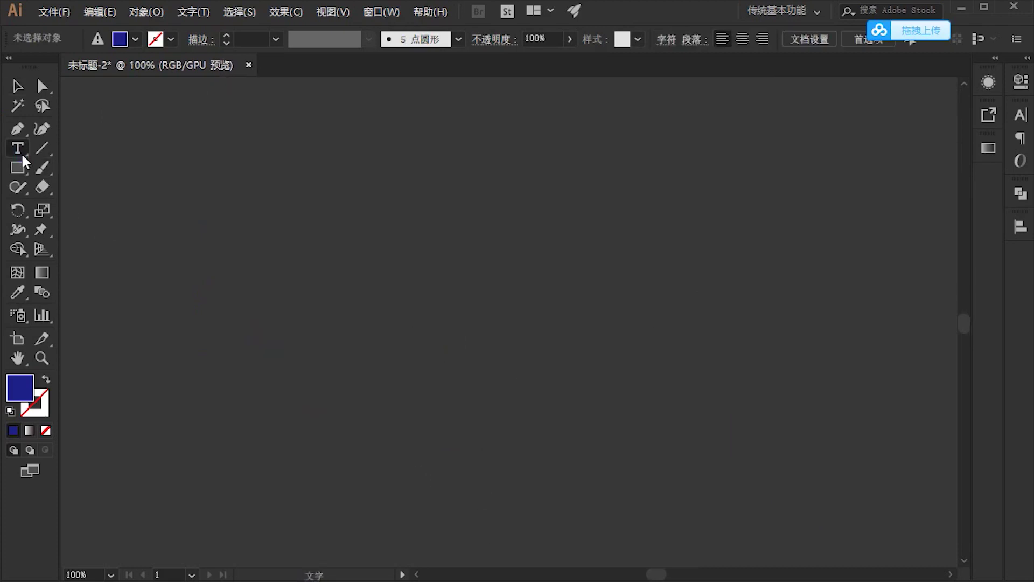
Type a new DESIGN text object on the empty canvas
left_click_drag(18, 149, 83, 145)
scroll(258, 263, "up", 2)
left_click(258, 262)
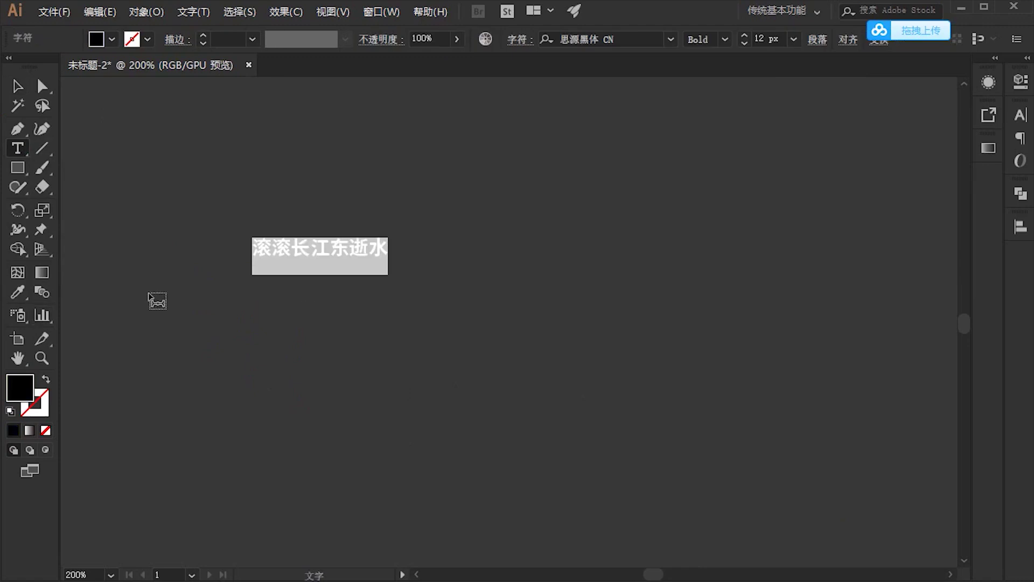
type("DESIGN")
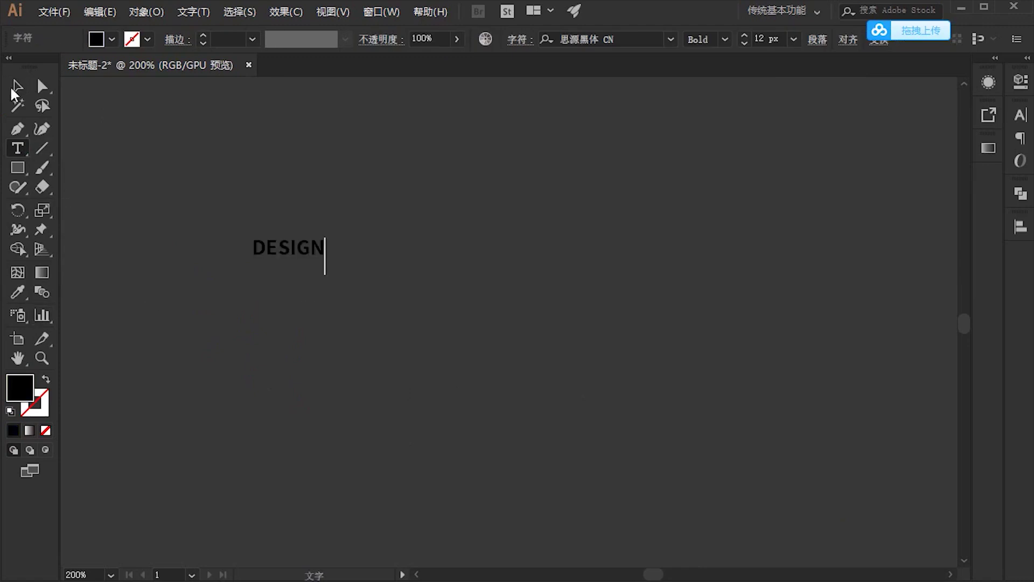
Scale the DESIGN text up and drag it into position
left_click(16, 86)
left_click_drag(325, 254, 600, 262)
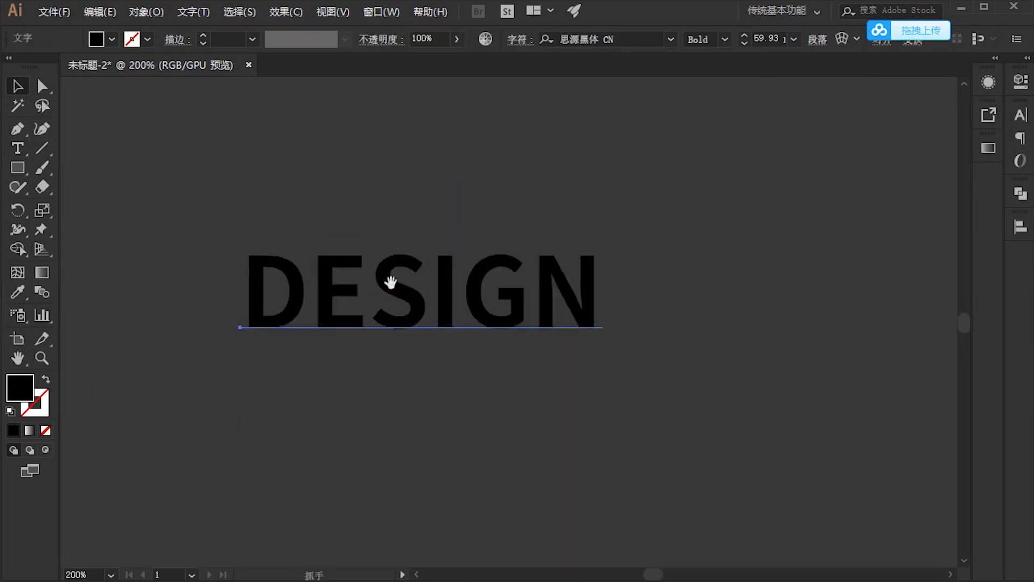
left_click_drag(392, 284, 362, 317)
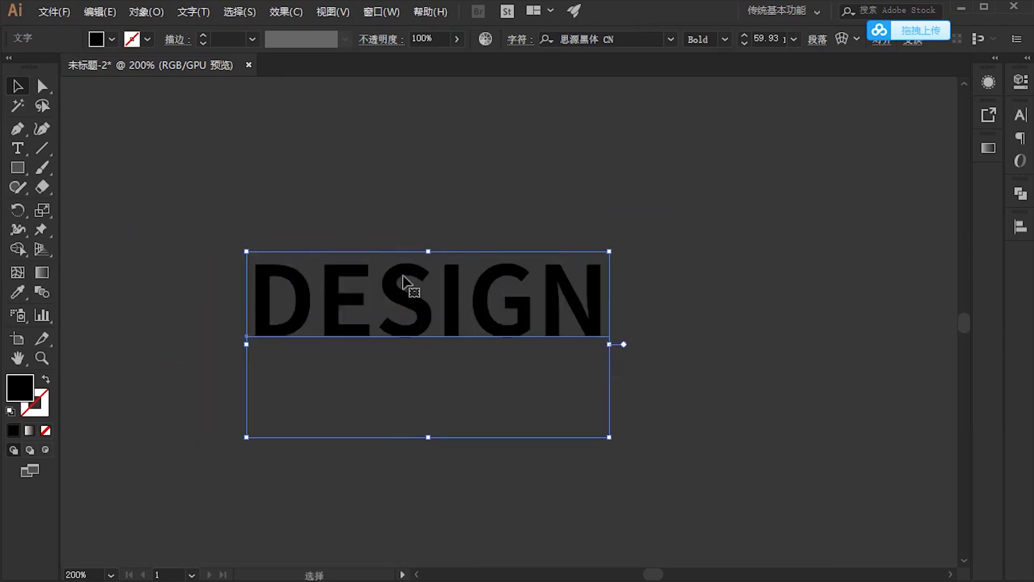
mouse_move(408, 273)
left_mouse_down()
mouse_move(335, 260)
mouse_move(353, 248)
left_mouse_up()
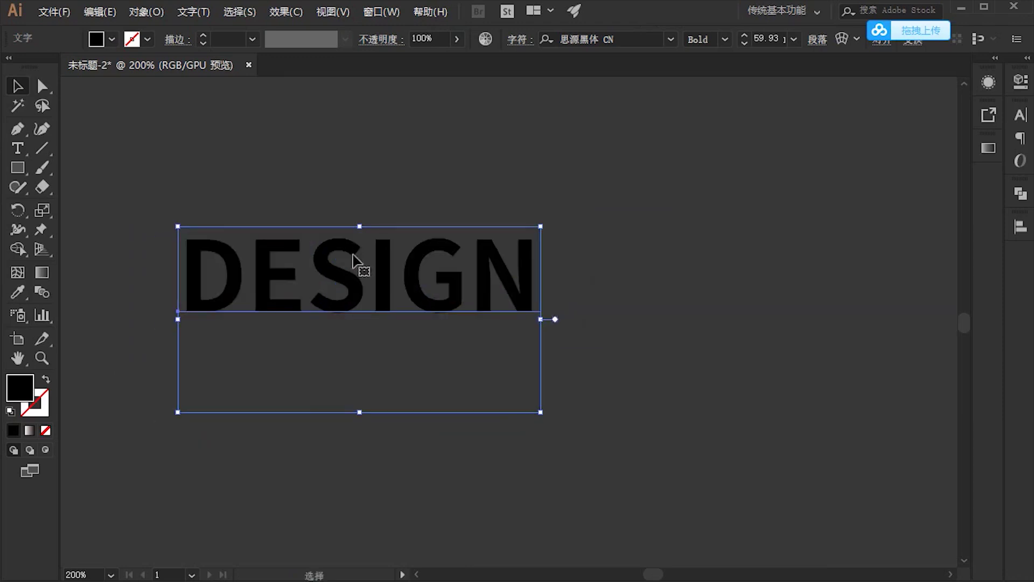
left_click(19, 387)
Remove the DESIGN text's fill colour, nudge it, and show the Appearance panel
left_click(45, 430)
left_click(299, 177)
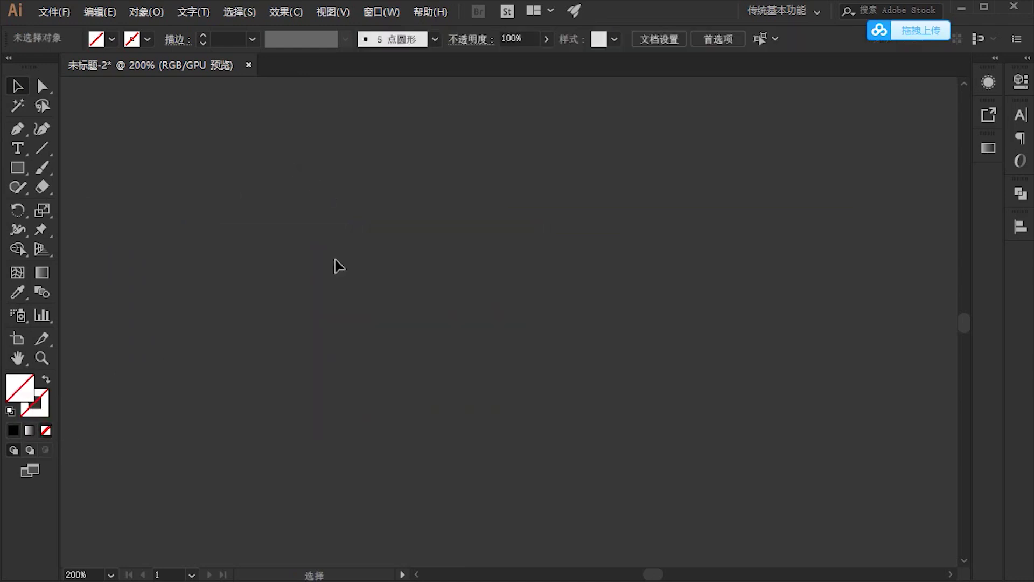
left_click_drag(309, 257, 326, 276)
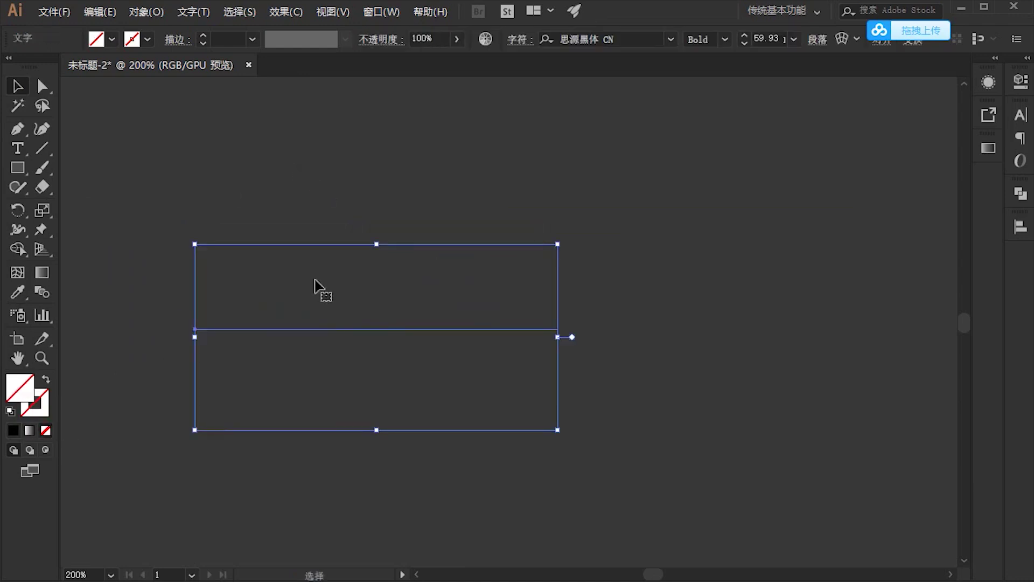
left_click(381, 10)
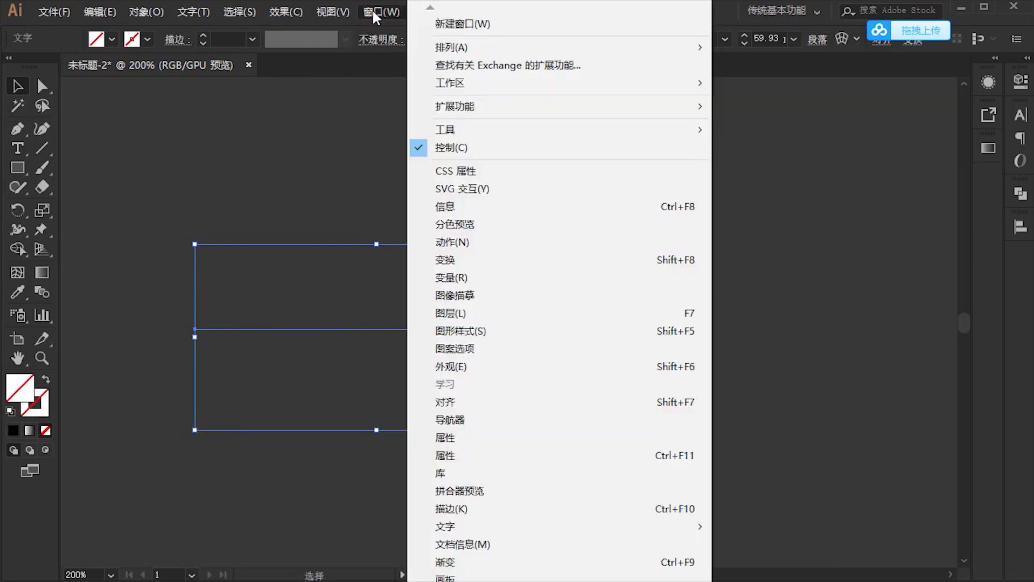
left_click(470, 366)
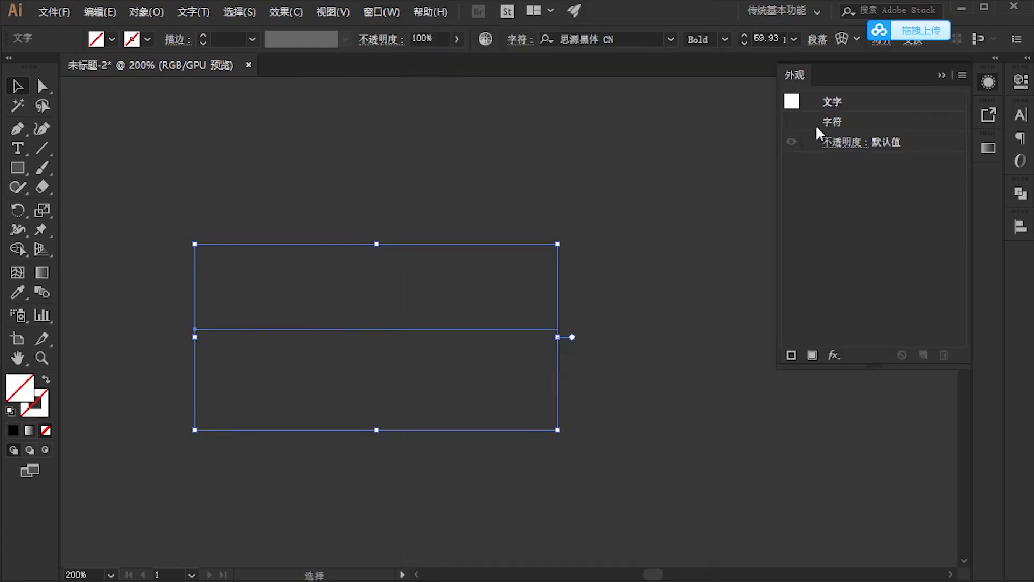
Add a new fill (添加新填色) to the DESIGN text and target that fill row
left_click(962, 73)
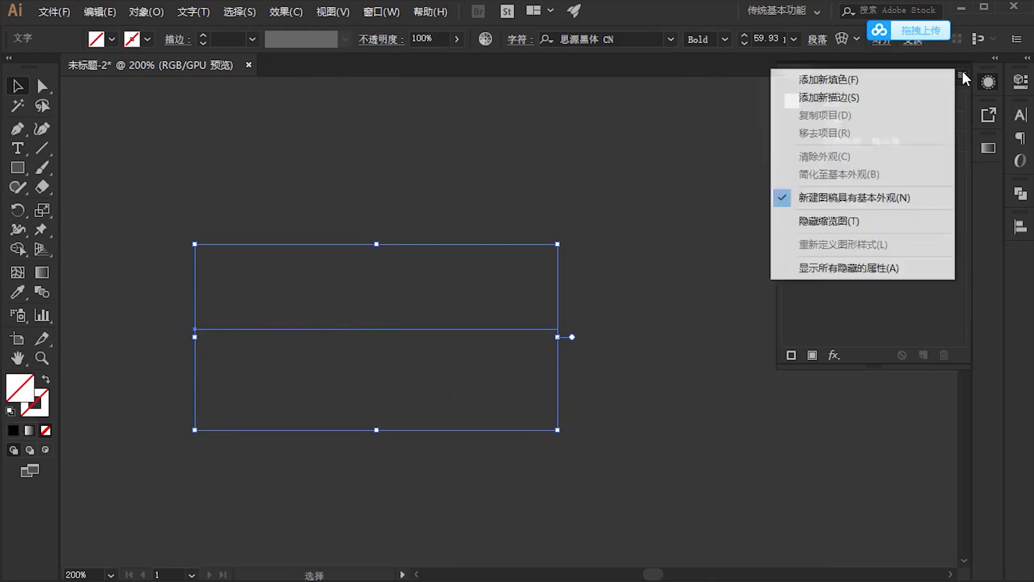
left_click(956, 73)
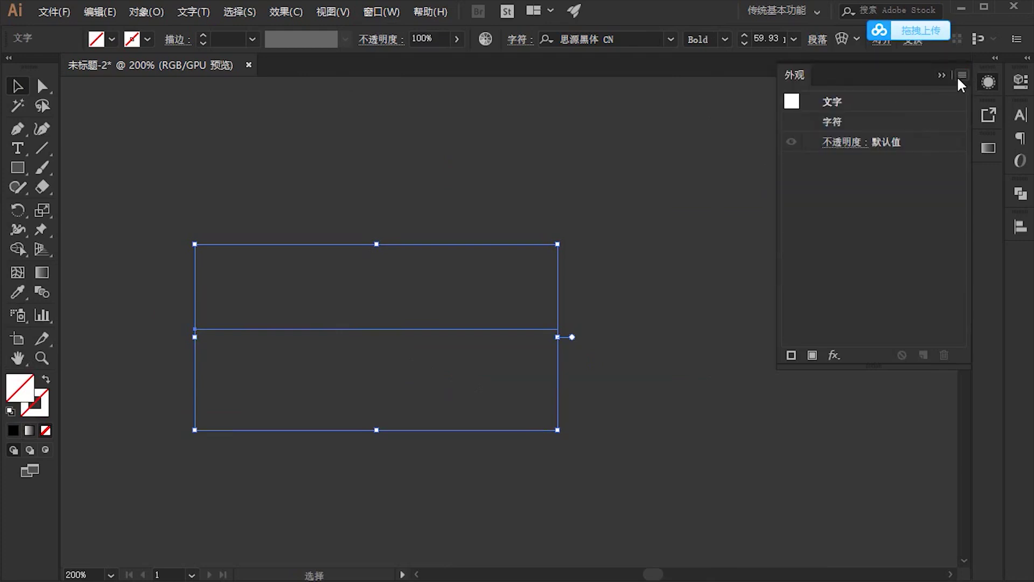
left_click(957, 77)
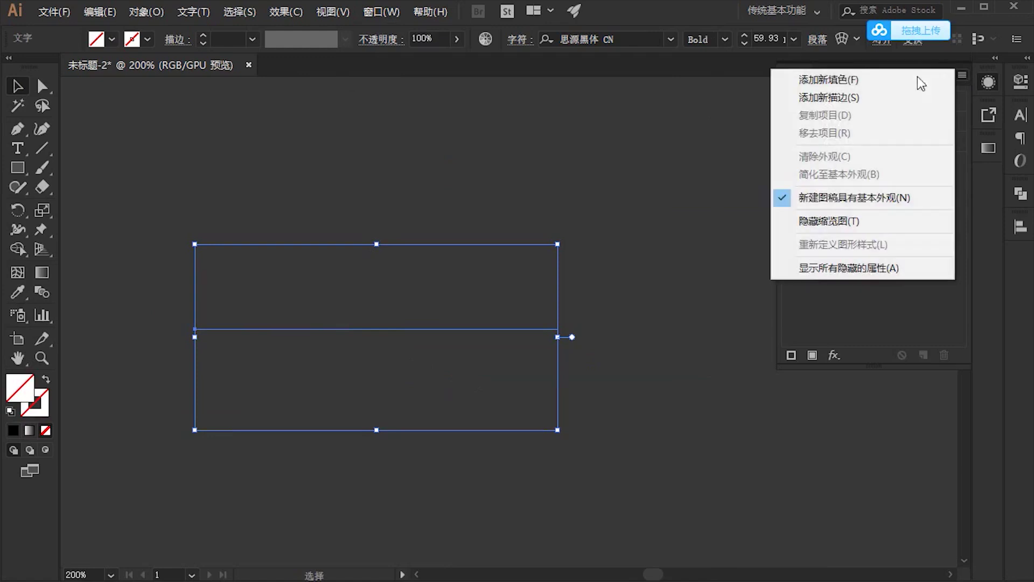
left_click(866, 81)
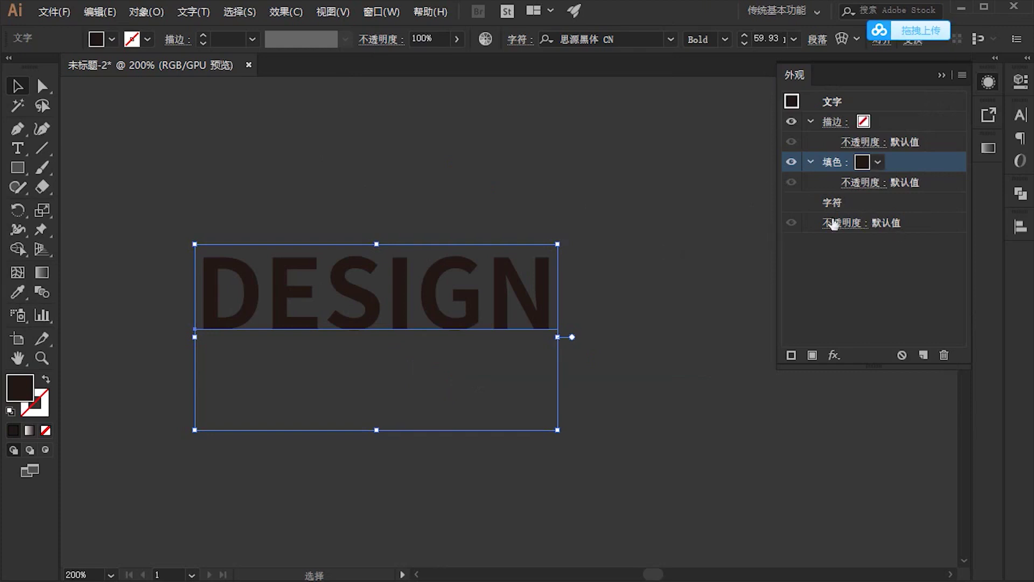
left_click(918, 141)
left_click(919, 122)
left_click(916, 161)
Apply Effect > Stylize > Scribble to the fill and move the options dialog aside
left_click(287, 20)
mouse_move(345, 228)
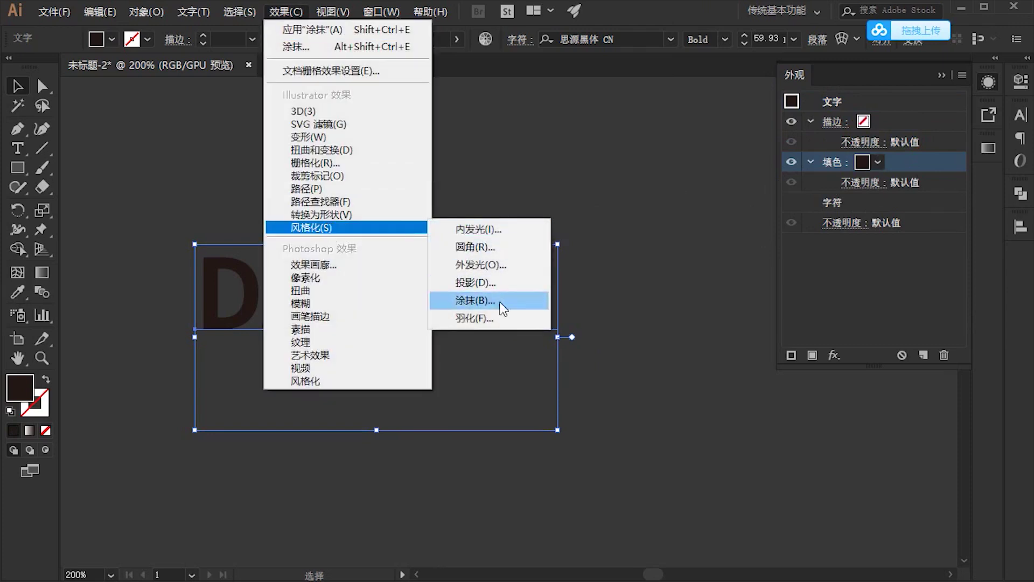
left_click(500, 301)
left_click_drag(816, 79, 791, 72)
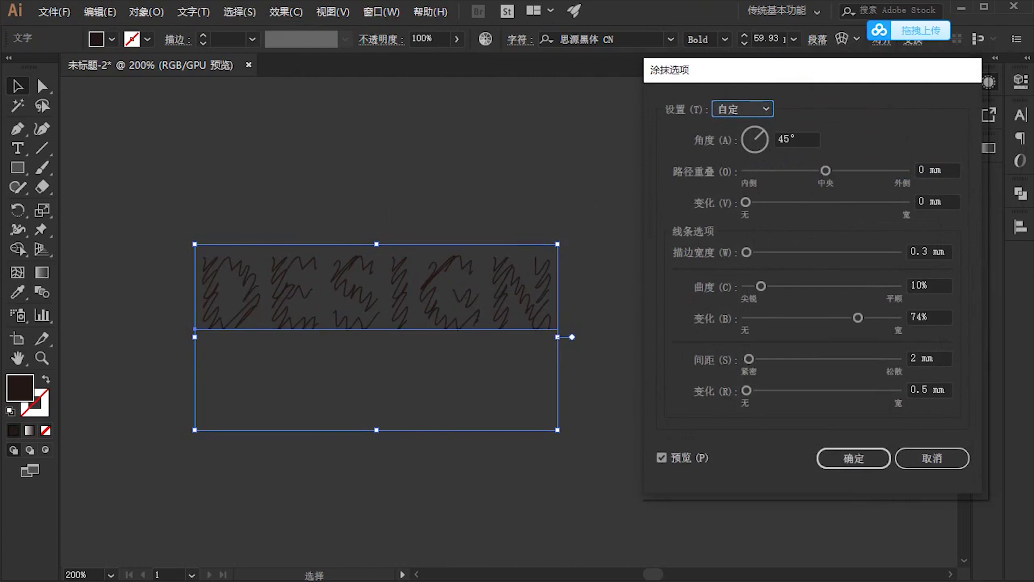
left_click_drag(869, 97, 863, 94)
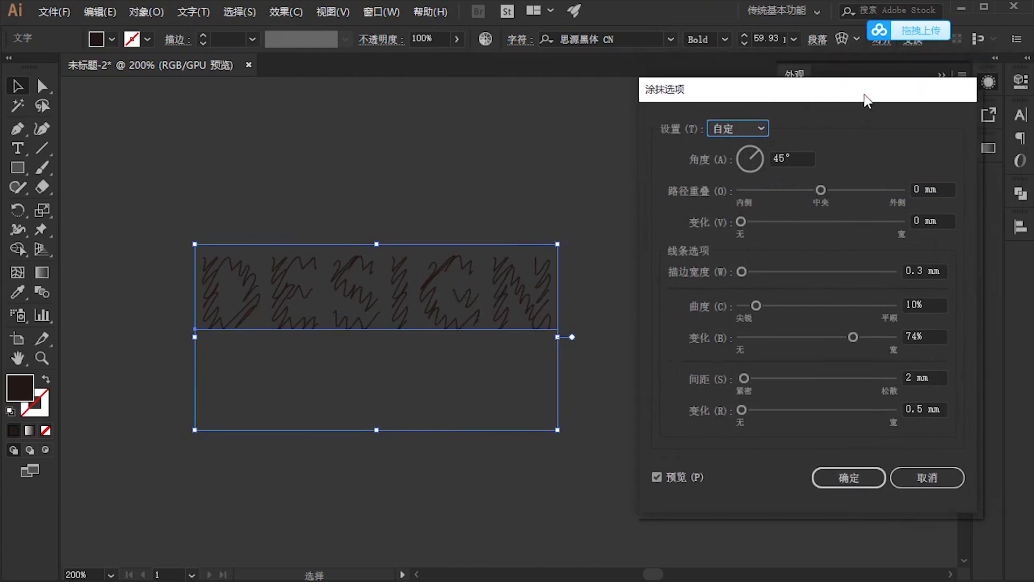
Cycle through the Scribble presets, including Default, doodle and dense styles
left_click(726, 134)
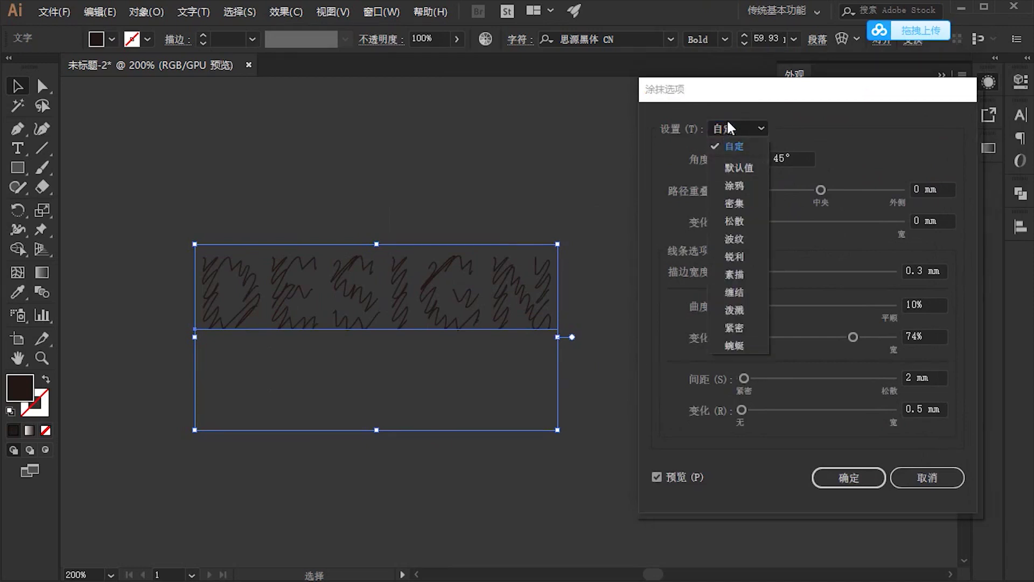
left_click(736, 166)
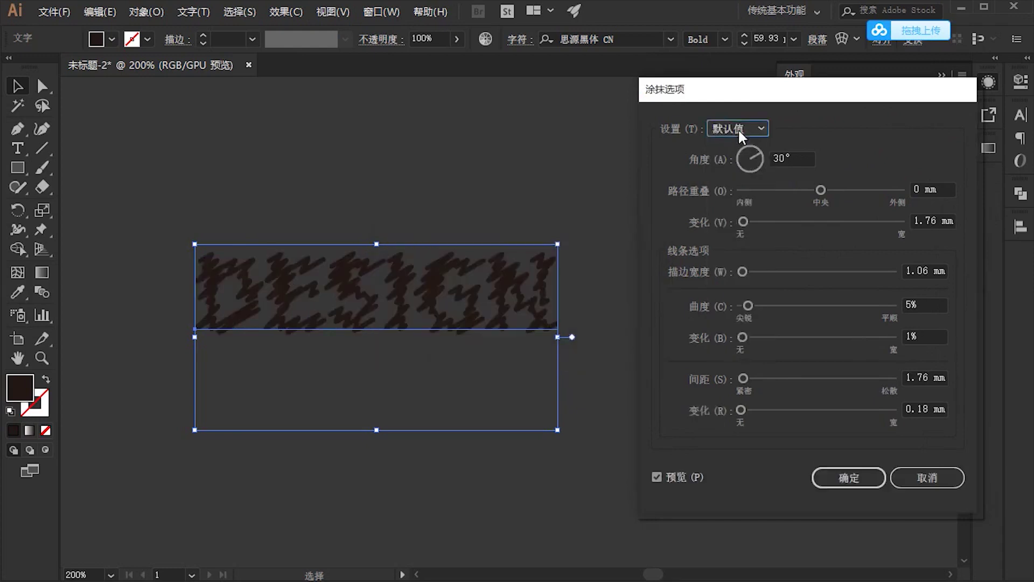
left_click(738, 128)
left_click(736, 182)
left_click(734, 128)
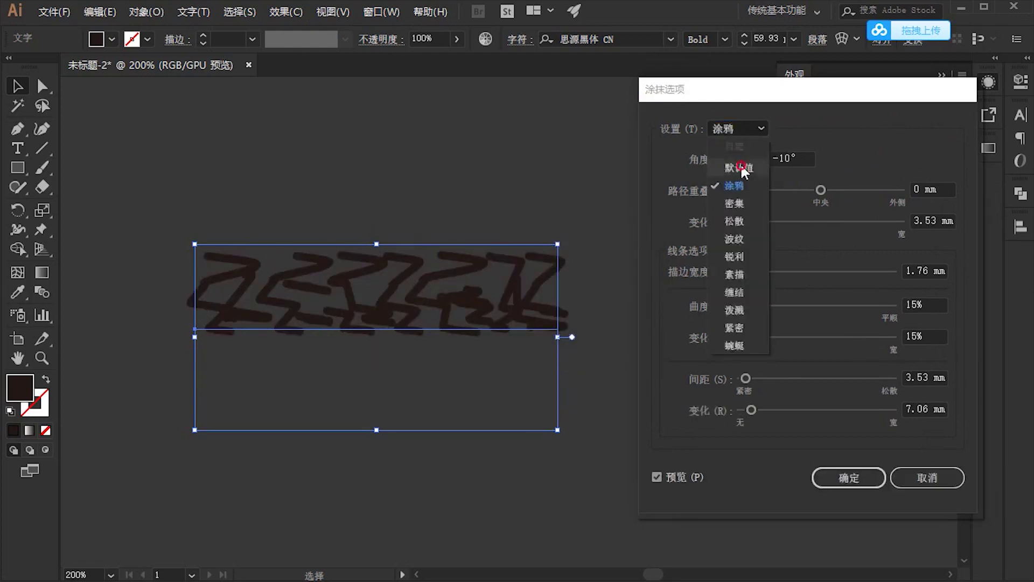
left_click(741, 163)
left_click(739, 127)
left_click(738, 166)
left_click(737, 186)
left_click(740, 128)
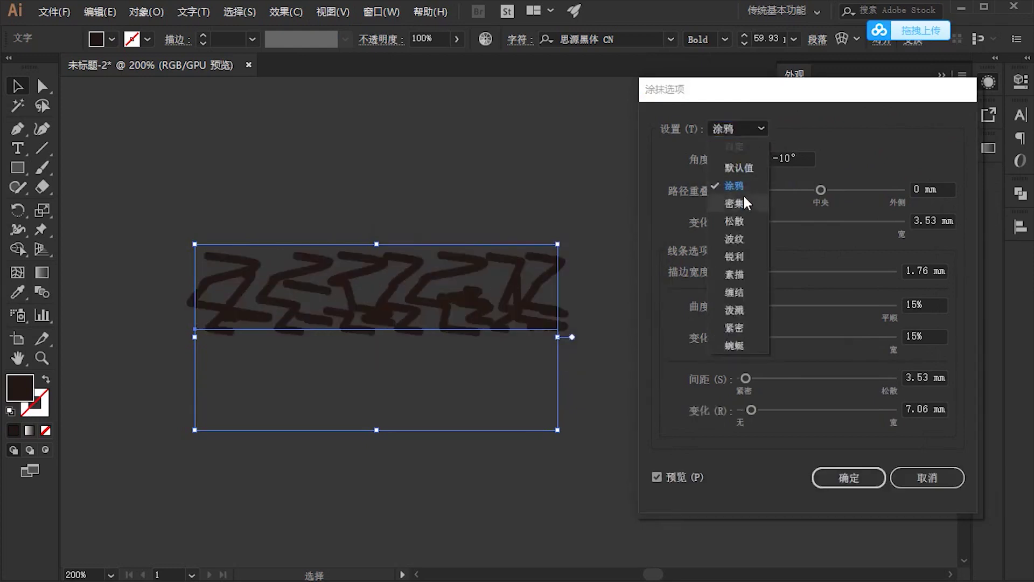
left_click(738, 203)
left_click(736, 128)
left_click(734, 221)
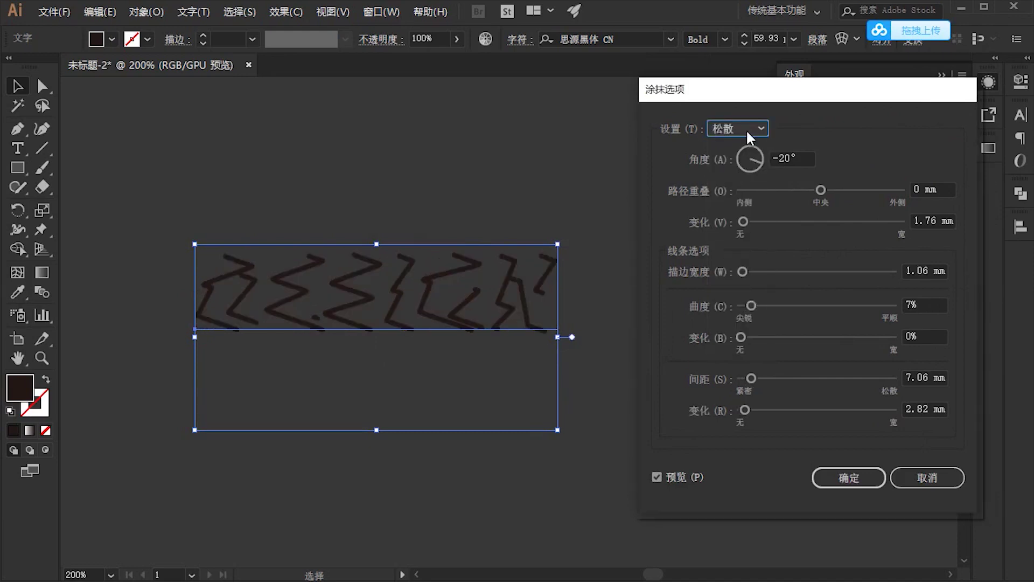
Return the Scribble Settings to the 默认值 (Default) preset
scroll(749, 135, "down", 1)
scroll(749, 134, "down", 1)
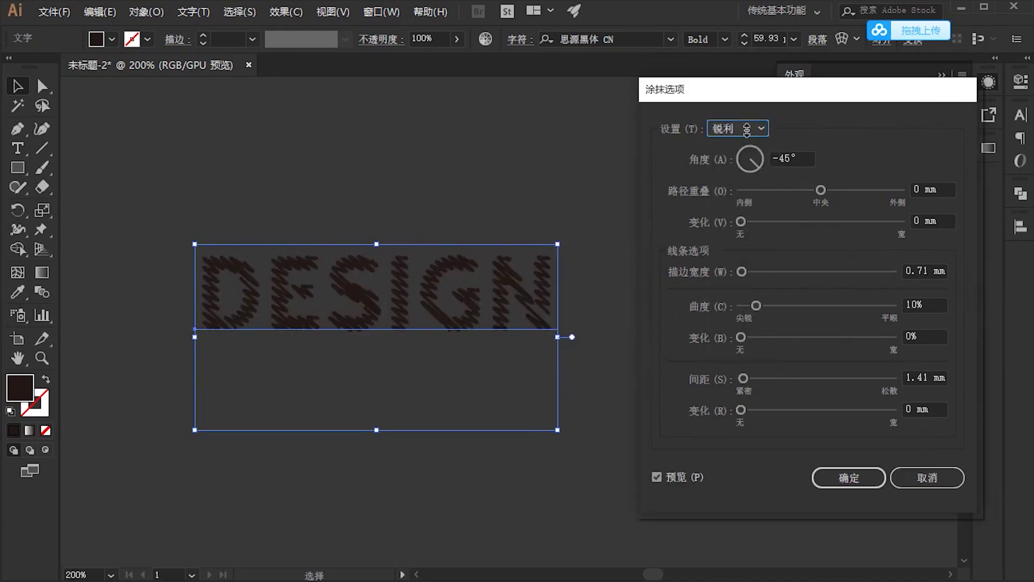
scroll(749, 135, "down", 1)
left_click(750, 133)
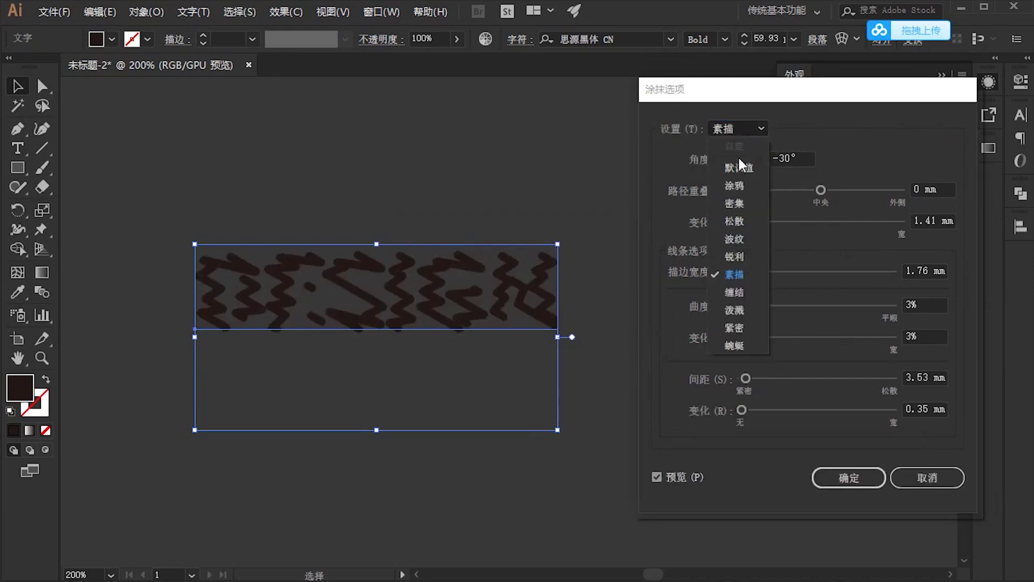
left_click(754, 167)
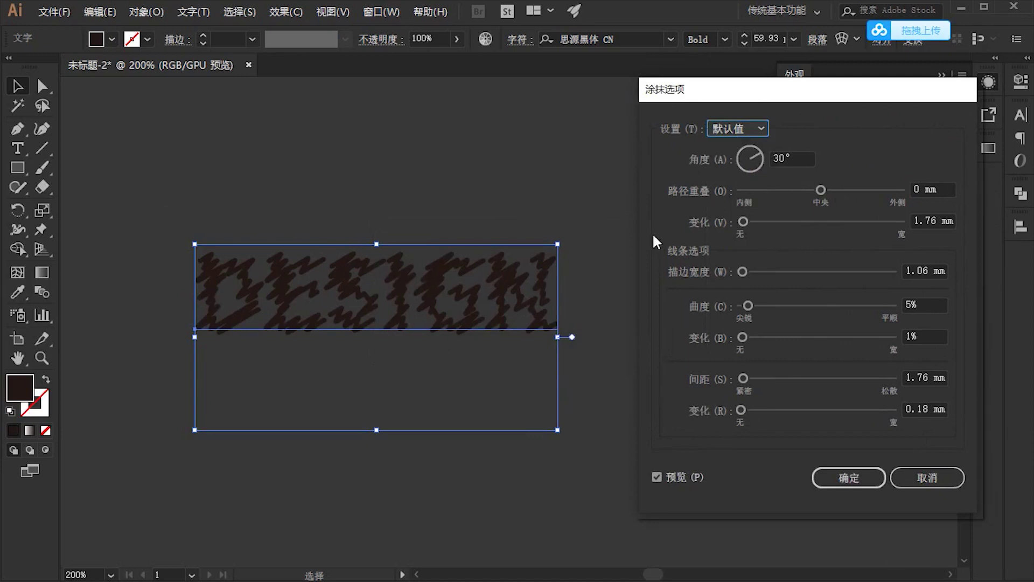
Set Path Overlap and its Variation to 0 mm after a rough angle tweak
left_click(757, 151)
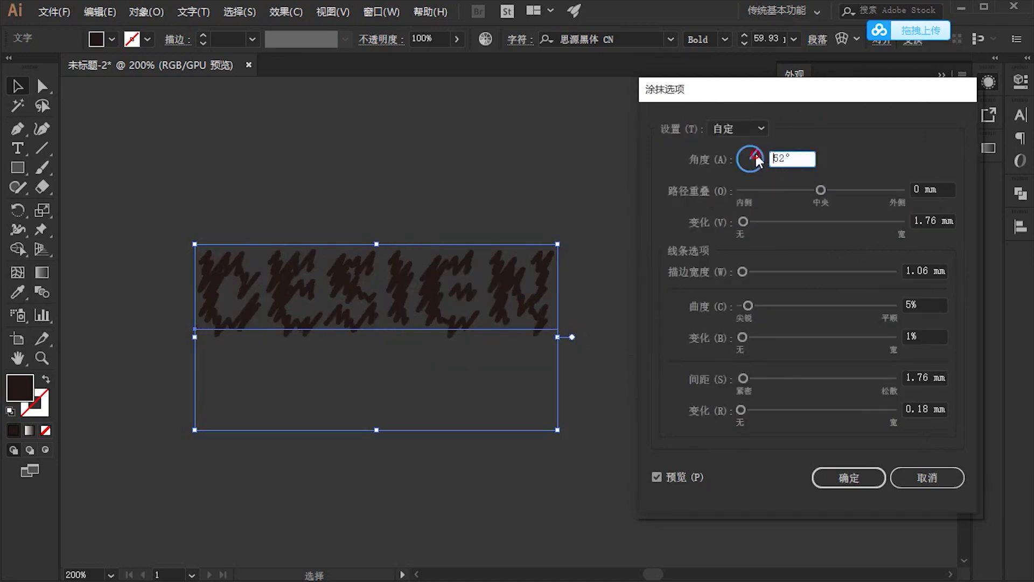
left_click_drag(757, 153, 761, 156)
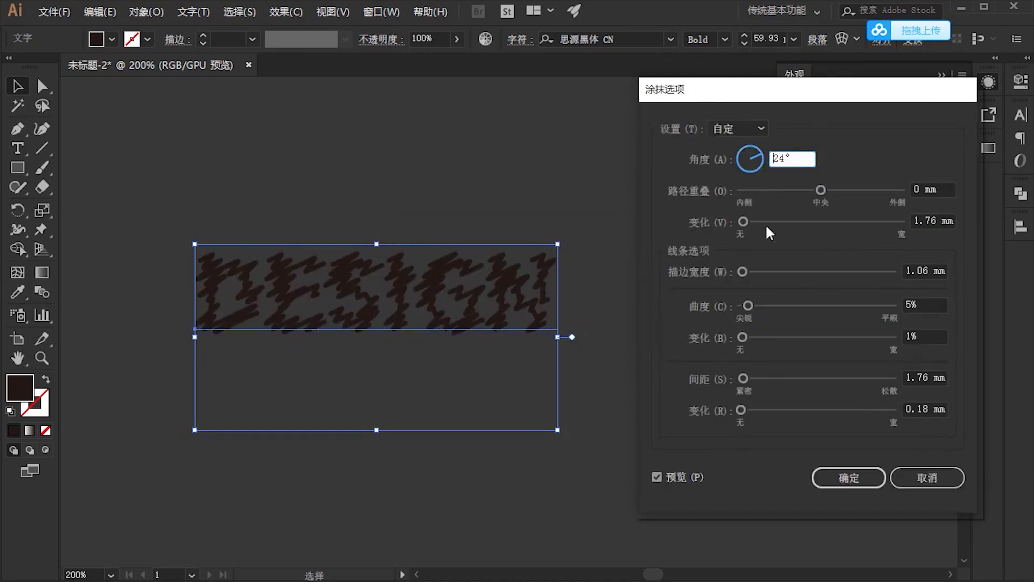
key("Tab")
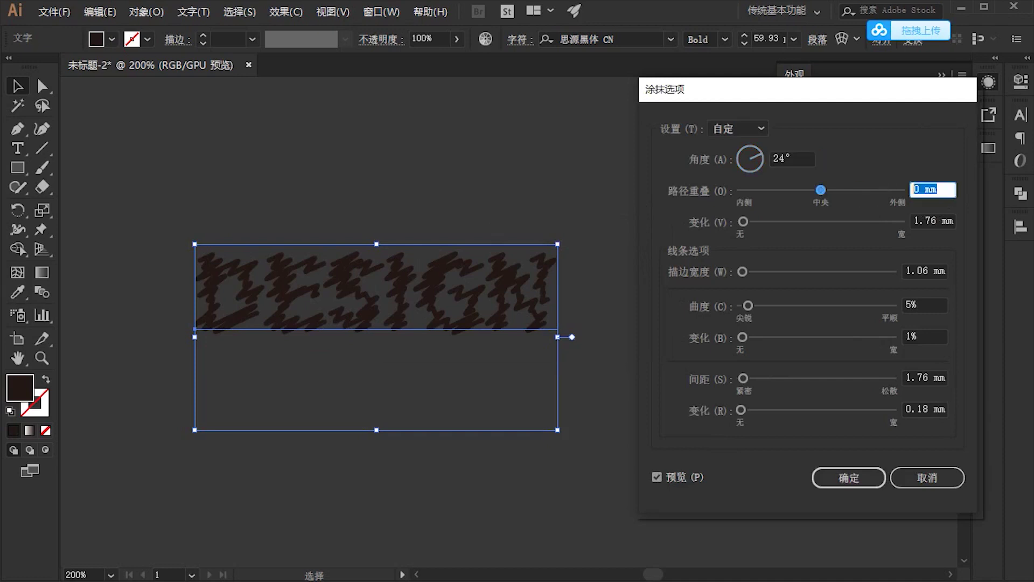
type("0")
key("Tab")
type("0")
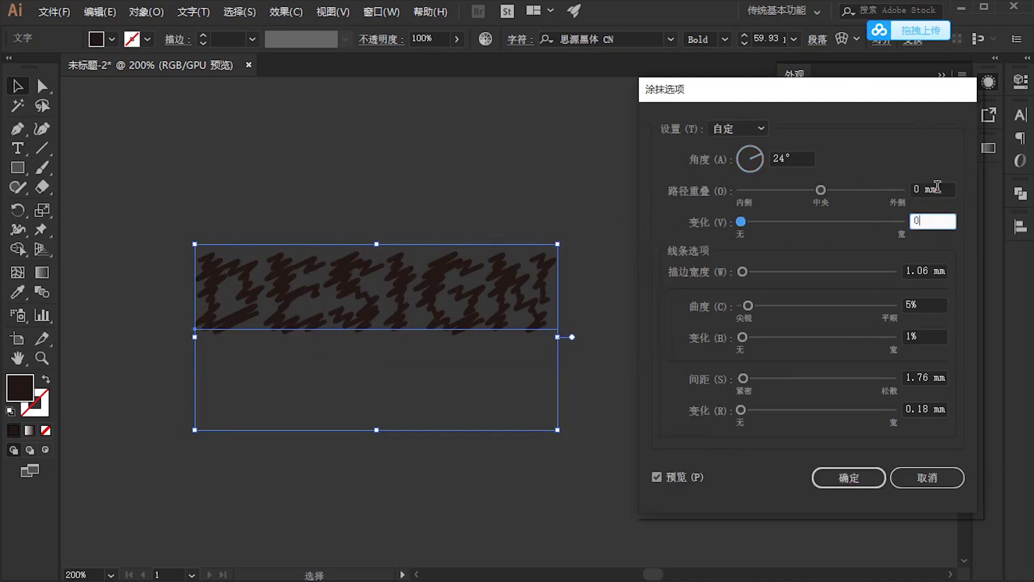
left_click(937, 186)
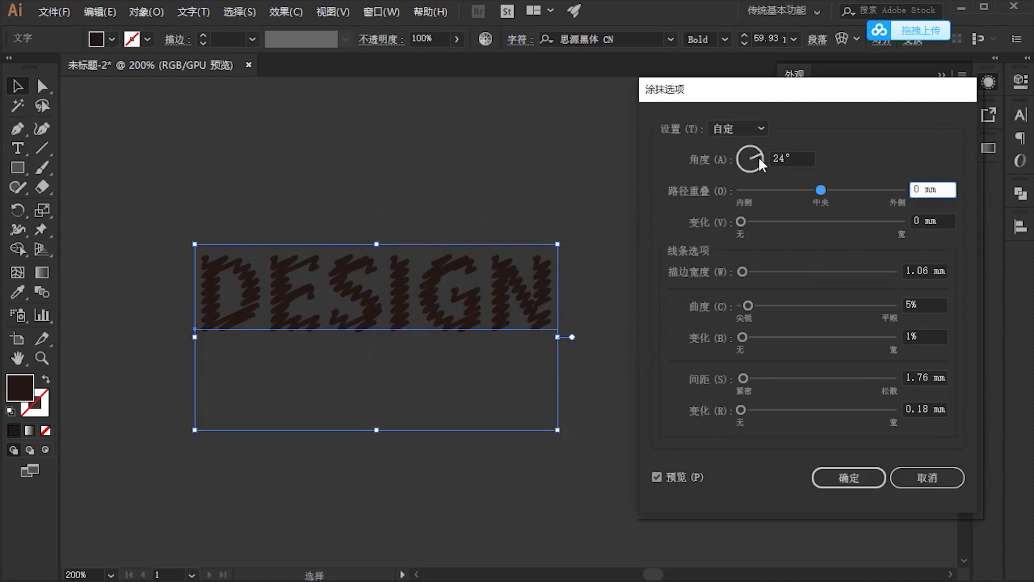
Try several scribble angles, then enter 40° as the final angle
left_click_drag(758, 156, 755, 149)
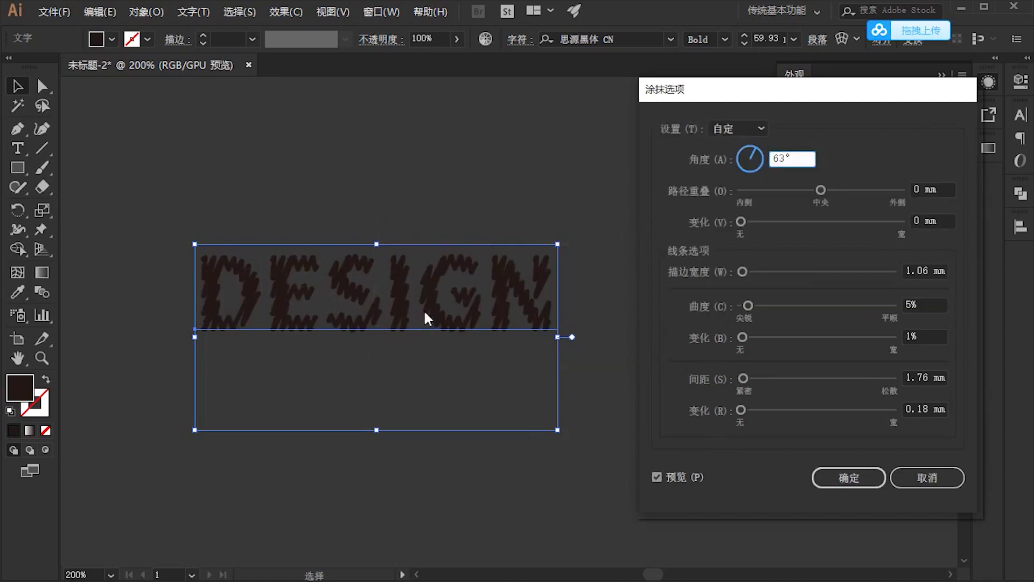
left_click(760, 150)
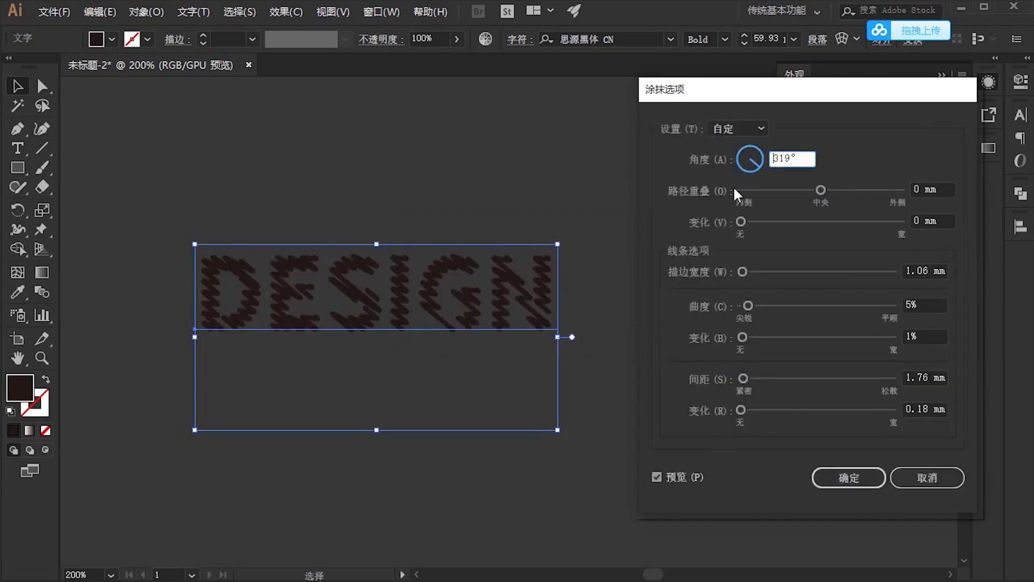
left_click(753, 157)
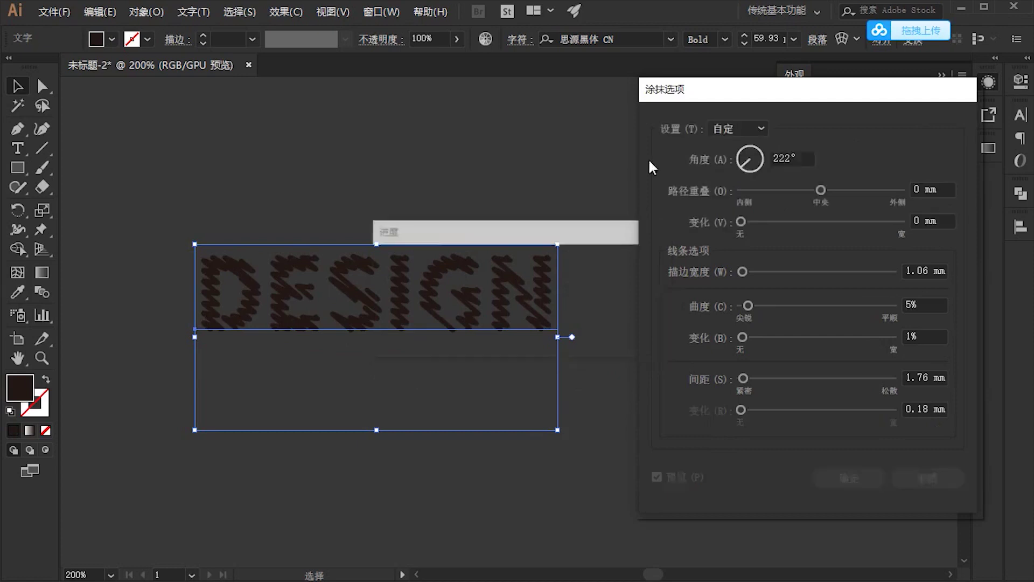
left_click(757, 149)
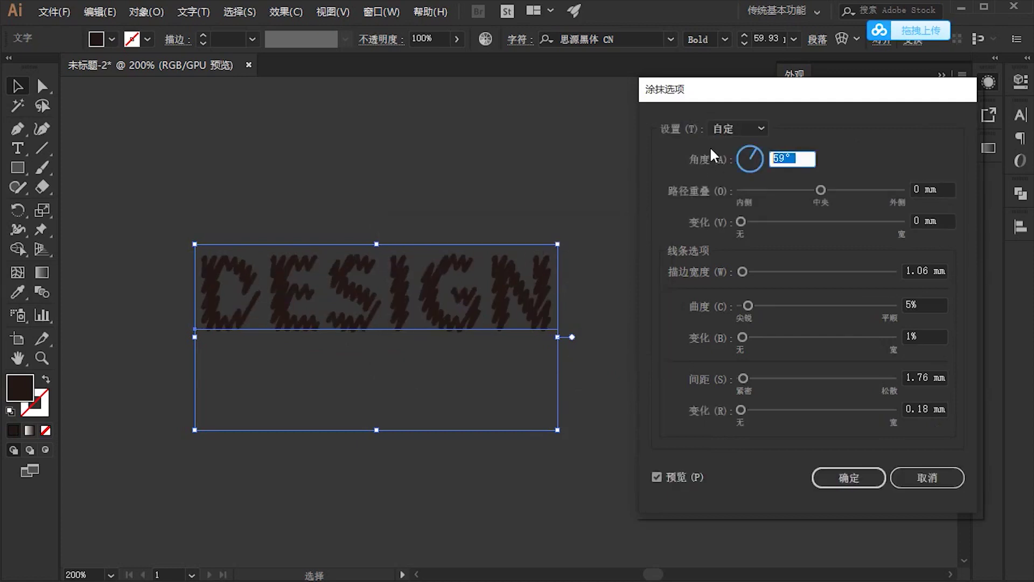
type("40")
key("Tab")
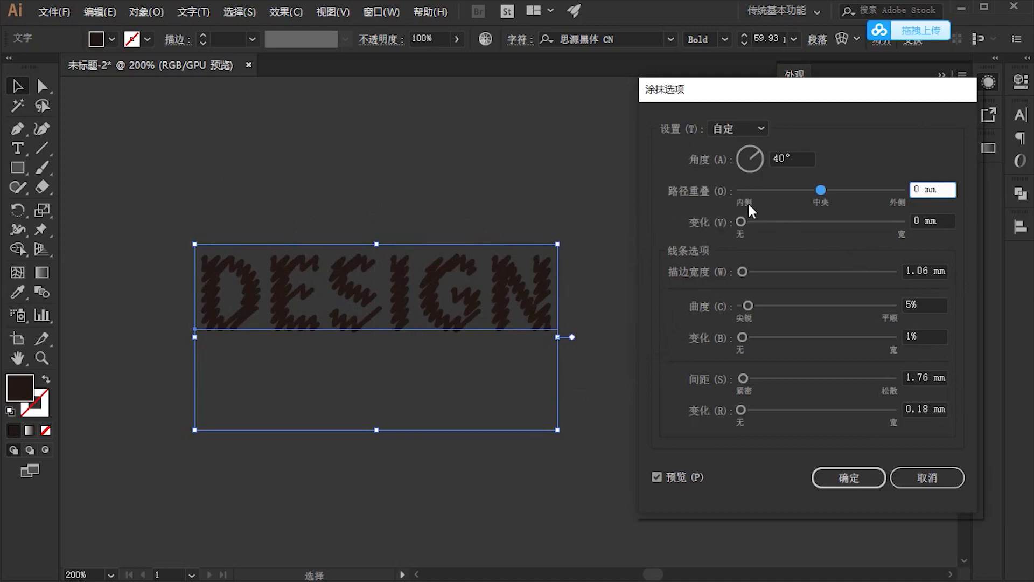
Try path overlap 2 and 1 mm and variation up to 10 mm, returning both to 0
left_click_drag(820, 190, 830, 190)
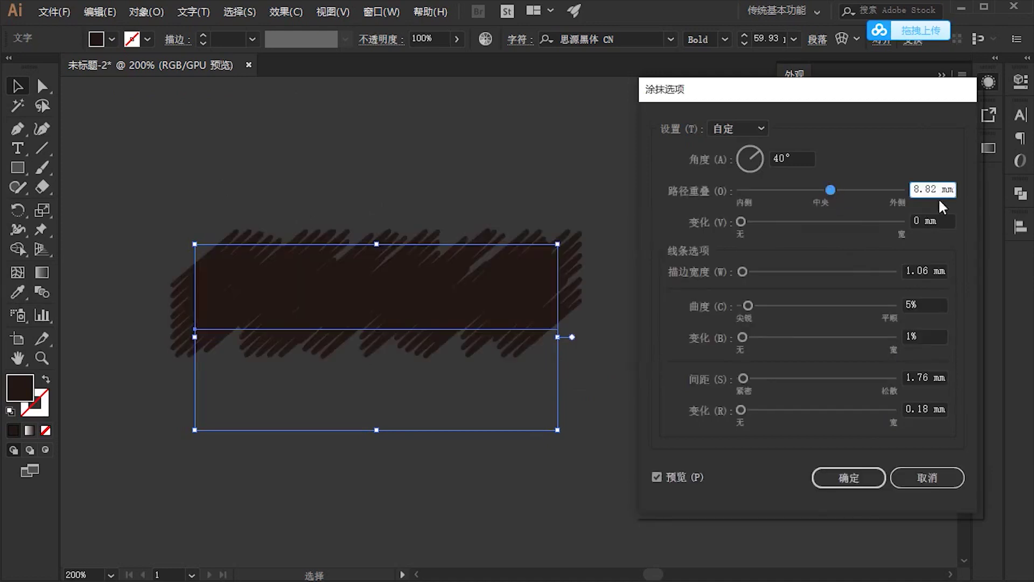
double_click(939, 185)
type("2")
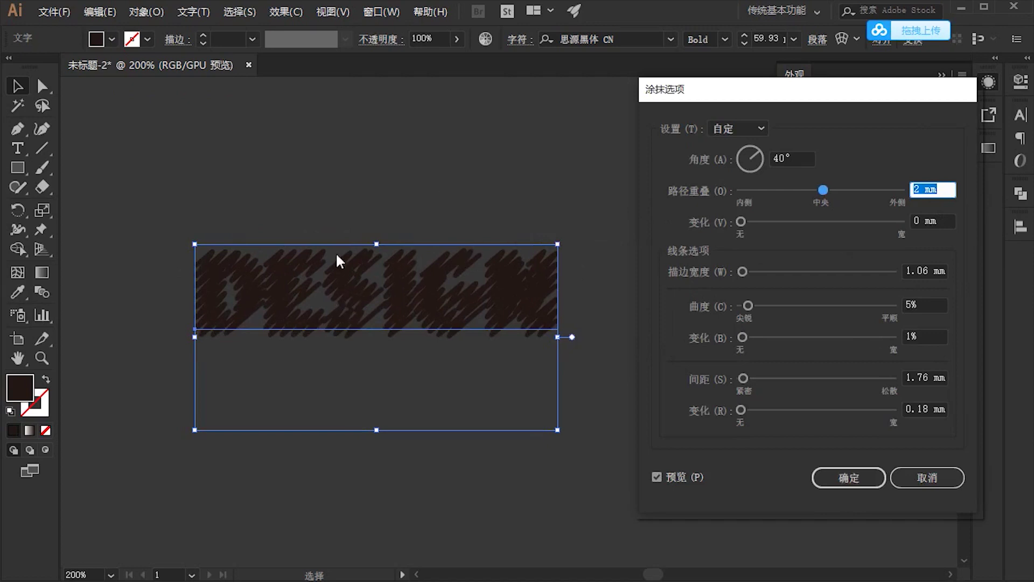
type("1")
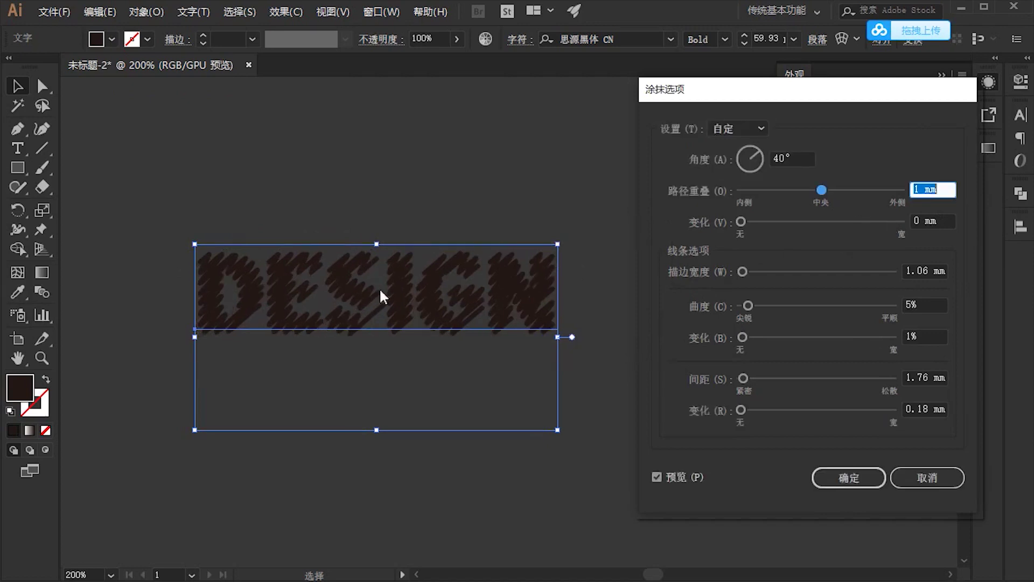
left_click(927, 189)
key("Up")
key("Up")
key("Up")
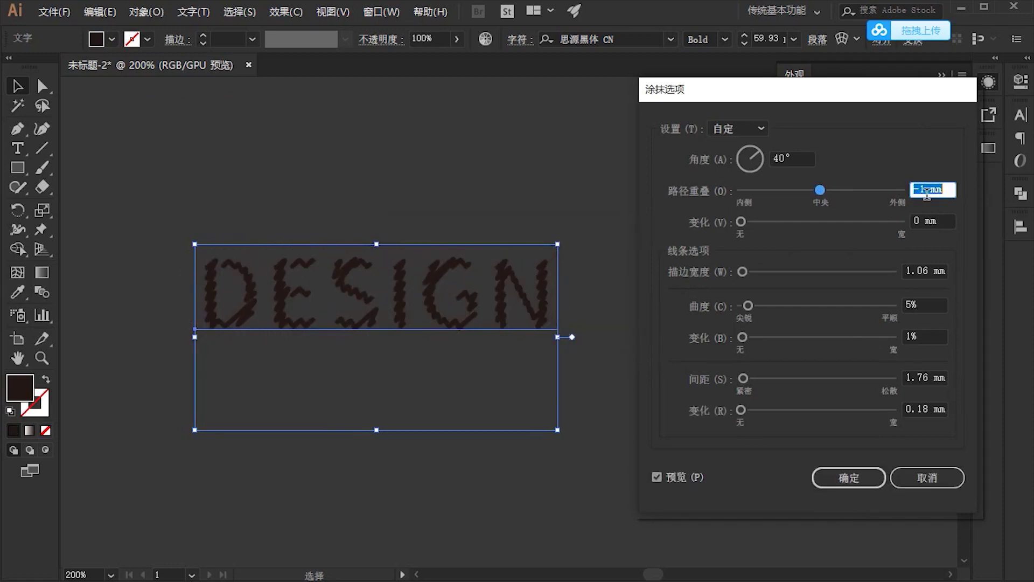
key("Down")
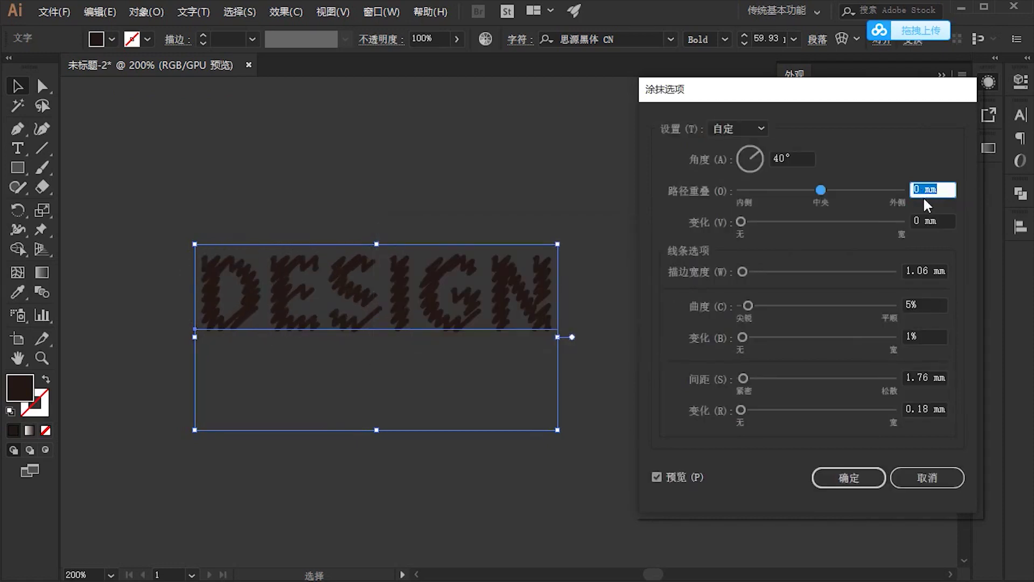
left_click(919, 220)
key("Up")
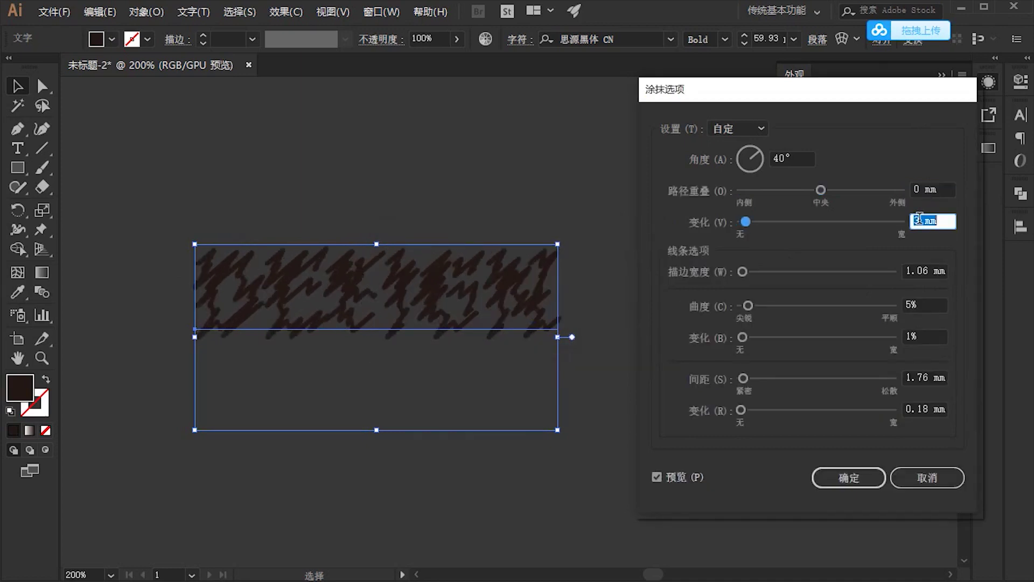
key("shift+Up")
key("shift+Down")
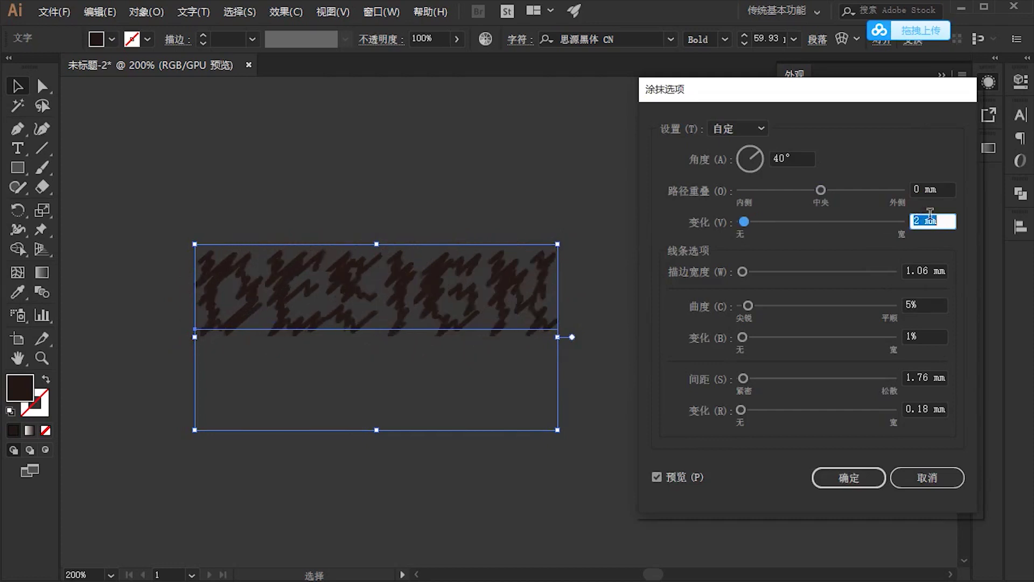
Test path overlap from -3 to 1 mm and variation again, settling both on 0 mm
left_click(932, 189)
key("Down")
key("Up")
key("Up")
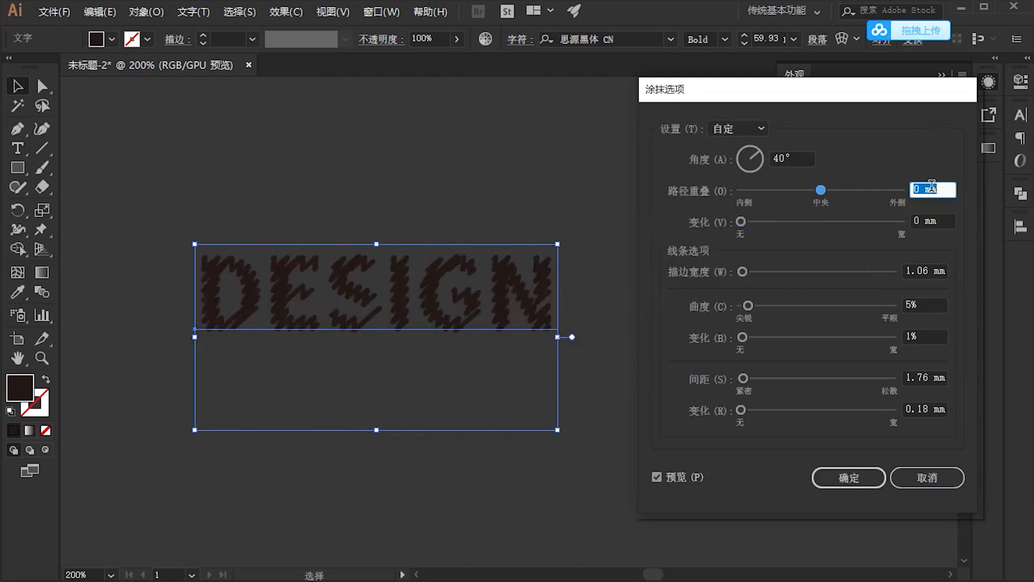
key("Down")
key("Down")
key("Down")
key("Down")
key("Up")
key("Up")
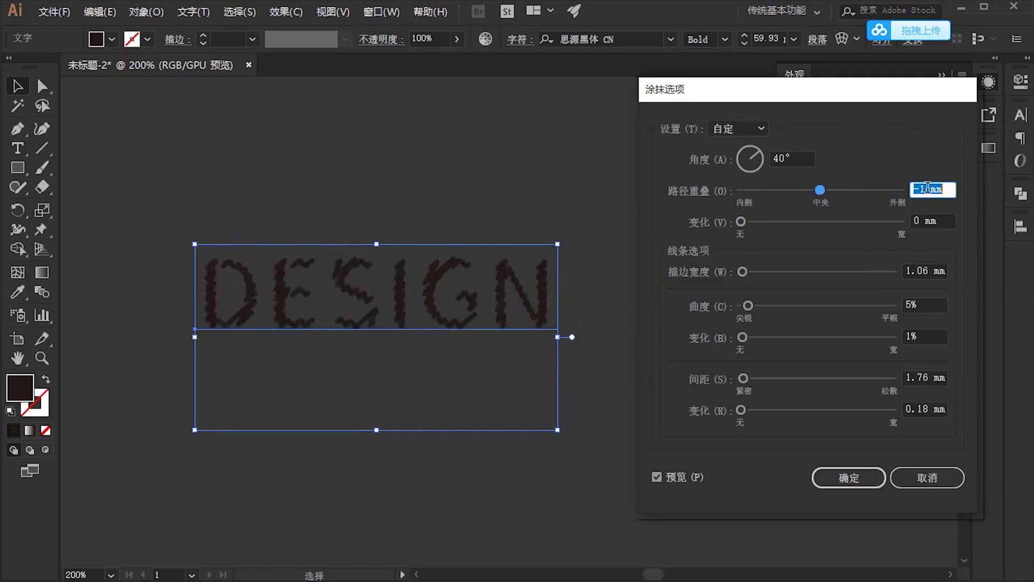
key("Up")
left_click(917, 219)
key("Up")
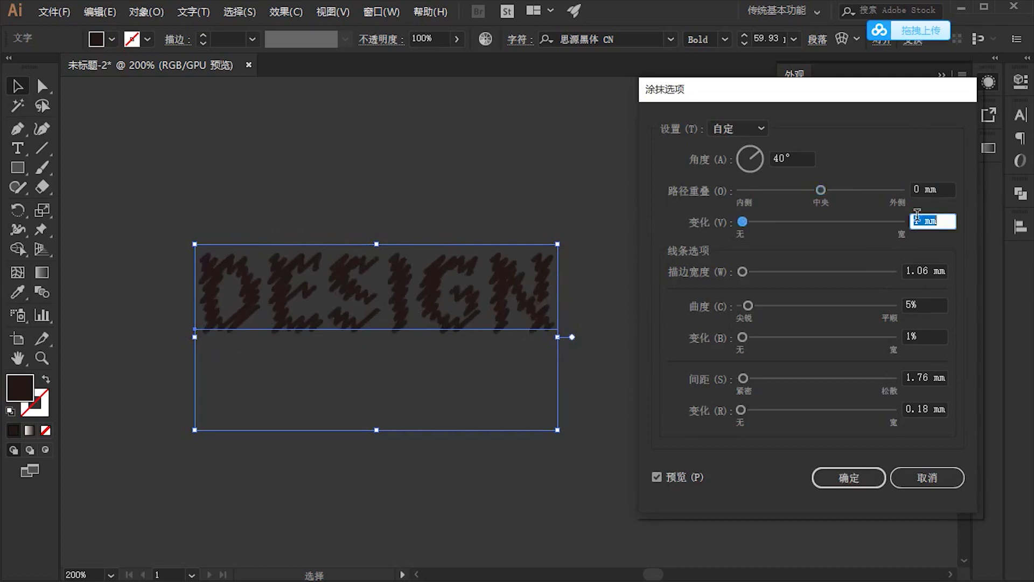
key("Up")
key("Down")
key("Down")
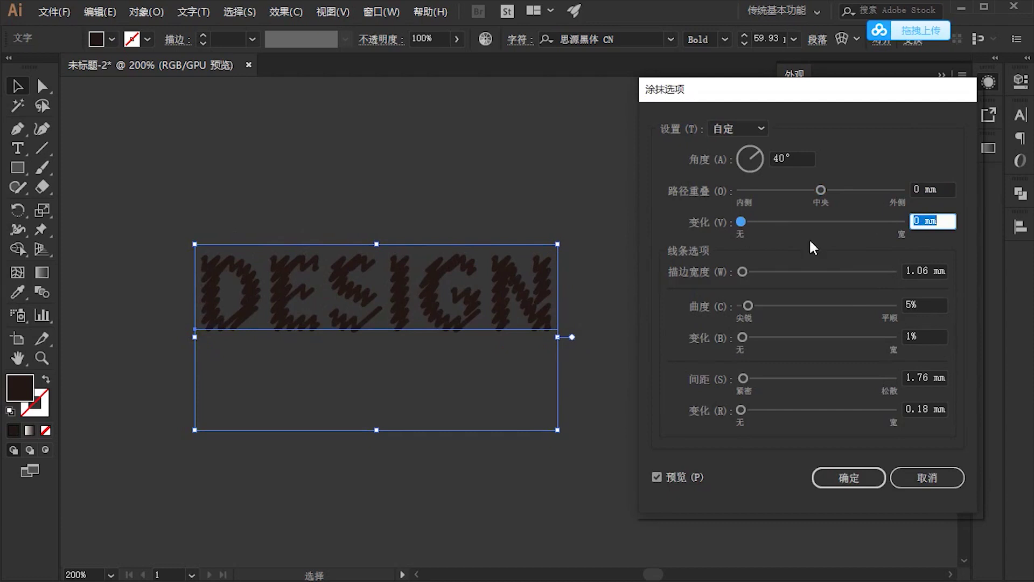
left_click(926, 270)
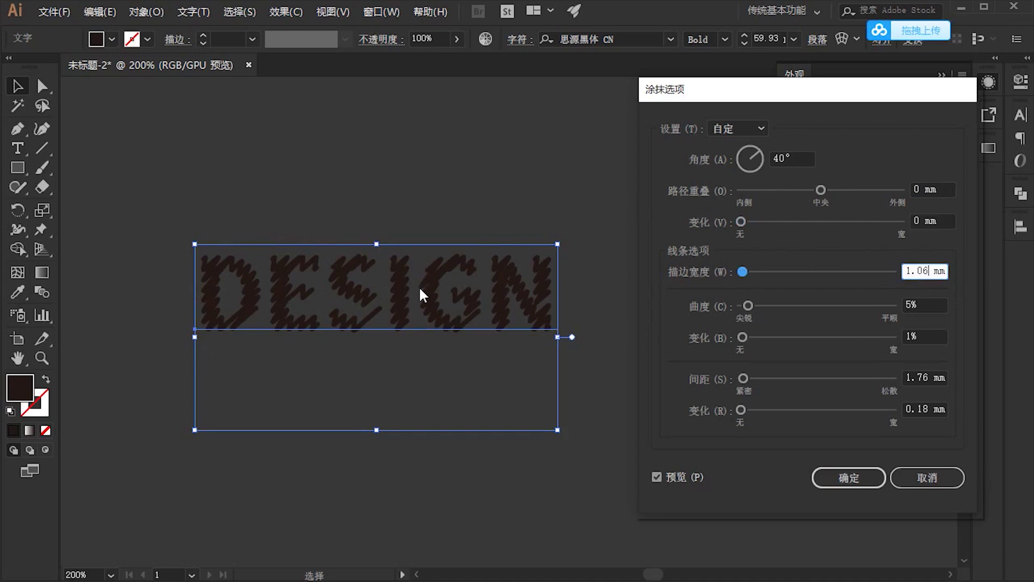
Try scribble stroke widths of 0.2 and 0.5 mm, then set Stroke Width to 0.3 mm
double_click(931, 270)
type("1")
type("0.2")
key("shift+Tab")
key("Tab")
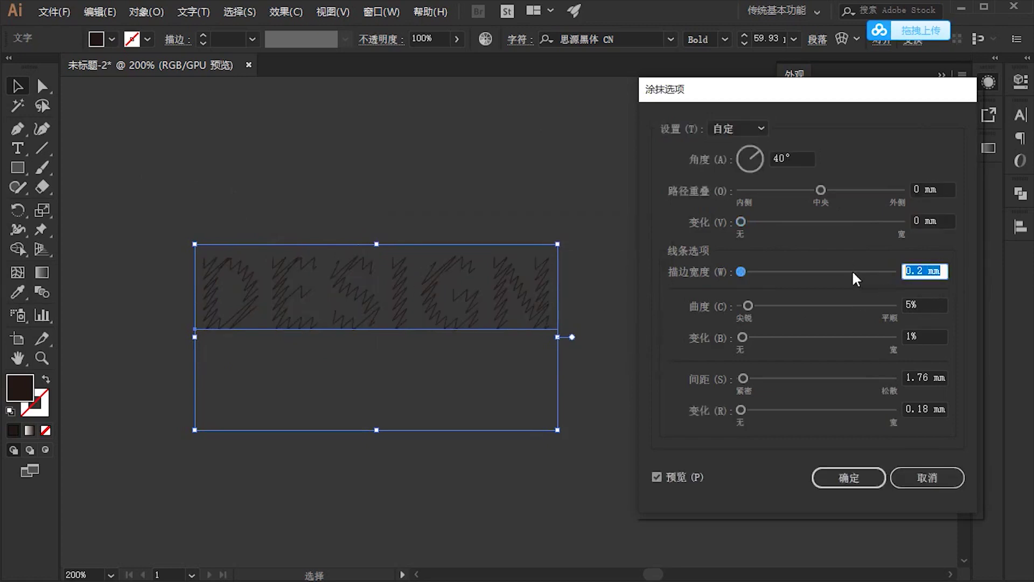
type("0.")
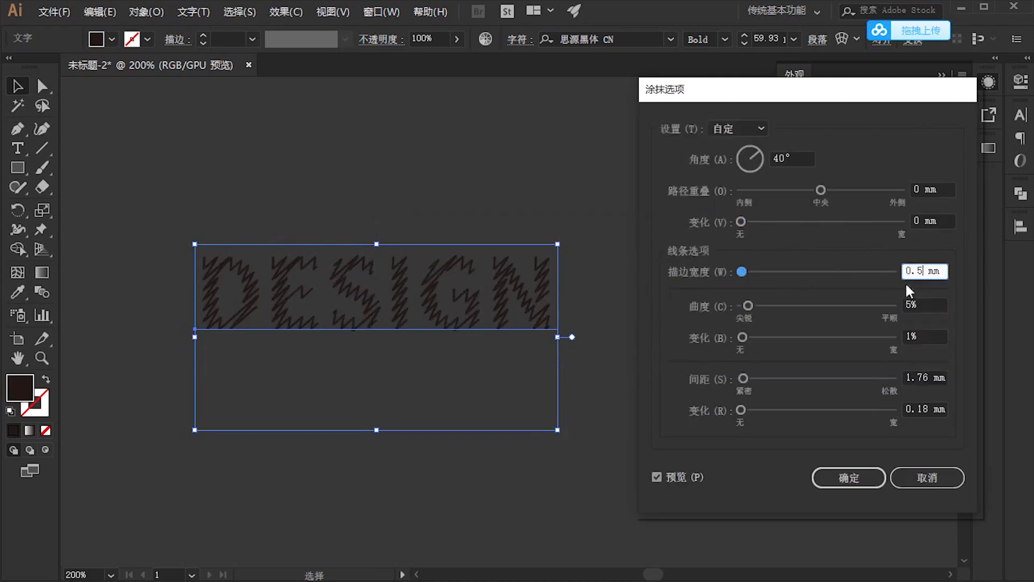
left_click(946, 272)
type("0.3")
left_click(930, 220)
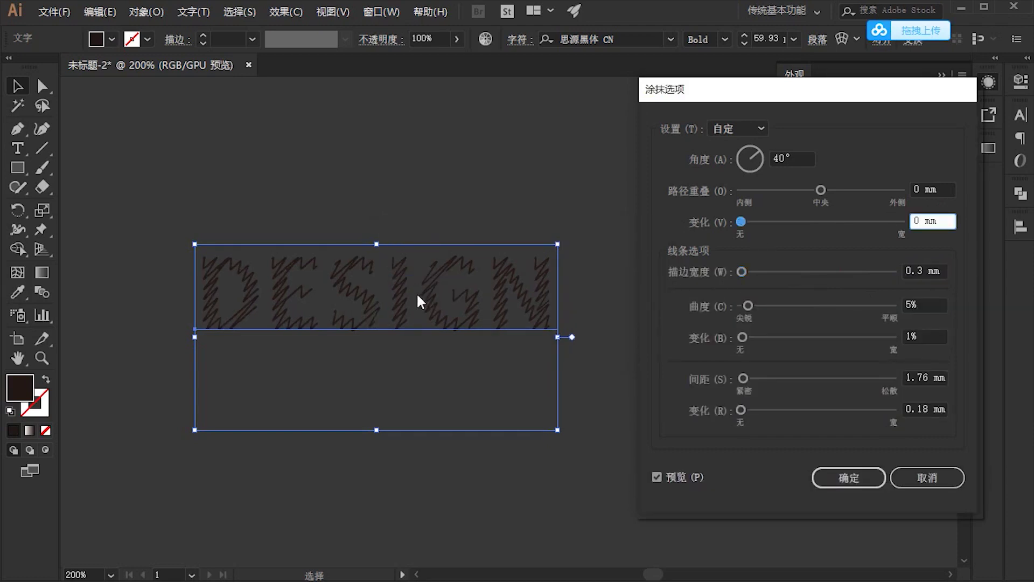
Set the scribble angle to 45°
left_click(755, 157)
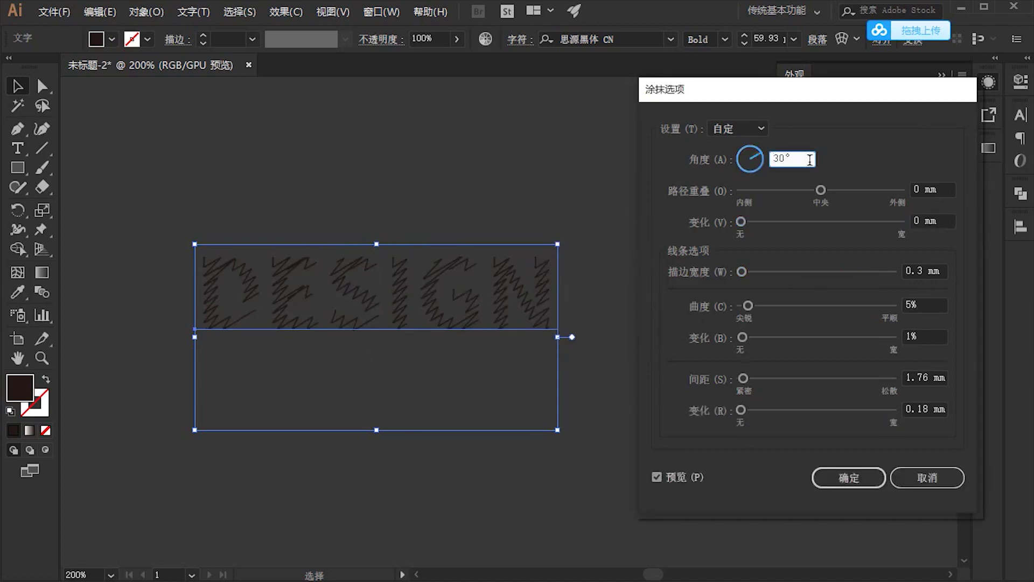
type("45")
left_click(933, 189)
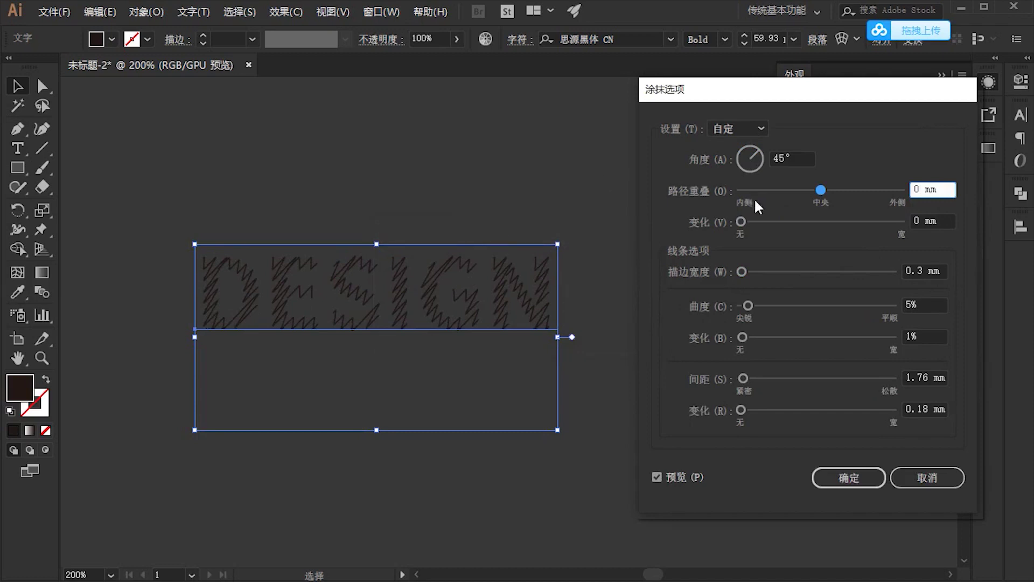
Try path overlap values up to 8 mm, finally leaving it at 0 mm
left_click_drag(820, 191, 823, 189)
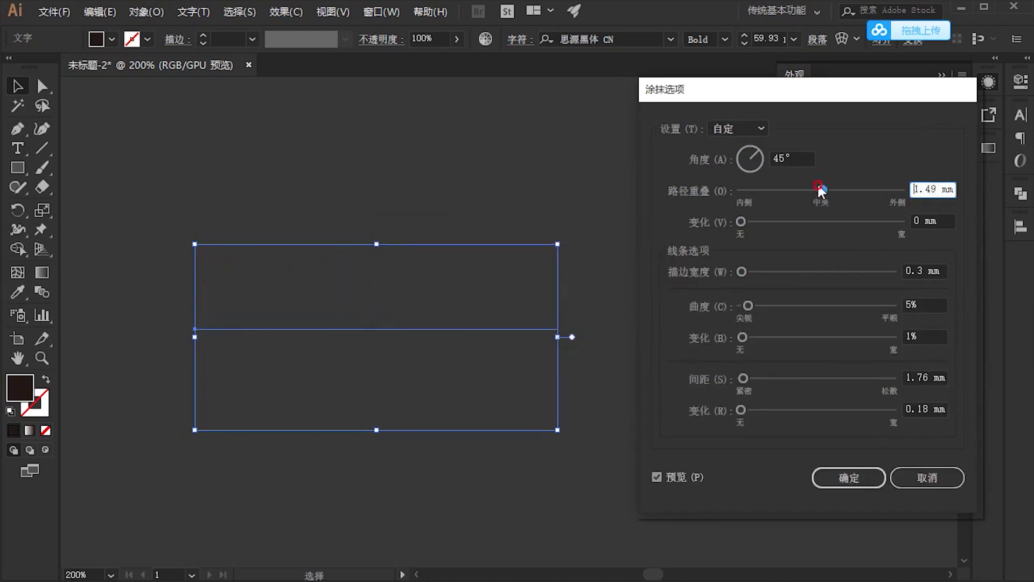
double_click(945, 187)
type("1")
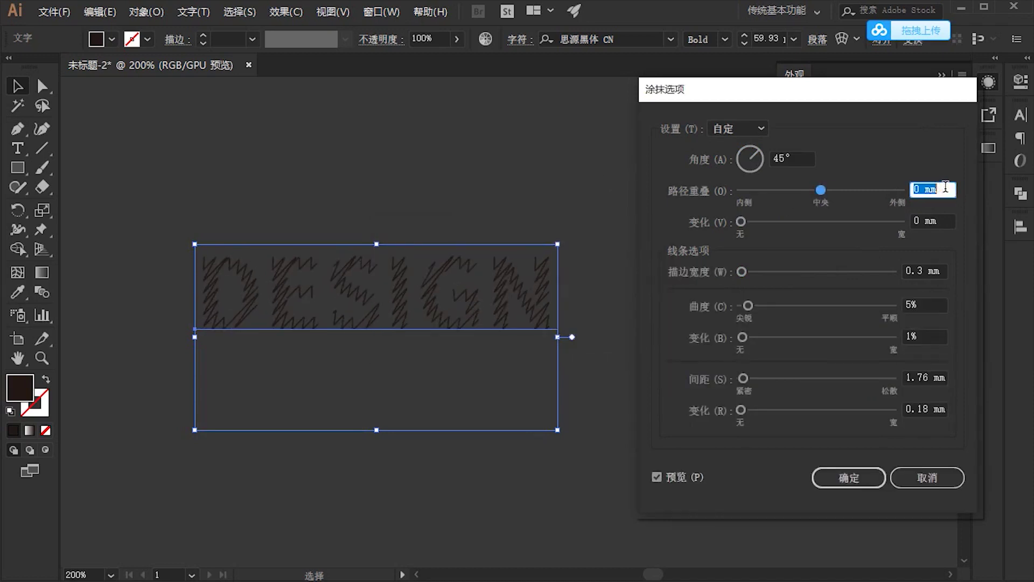
key("Up")
key("Up")
key("Up")
key("Up")
key("Up")
key("Up")
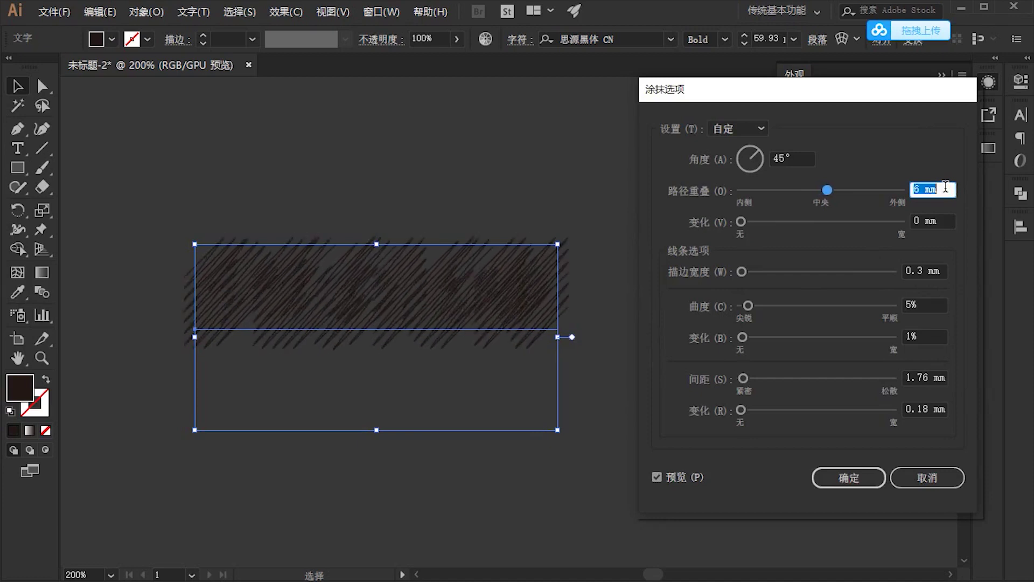
key("Up")
key("Down")
key("Down")
key("Down")
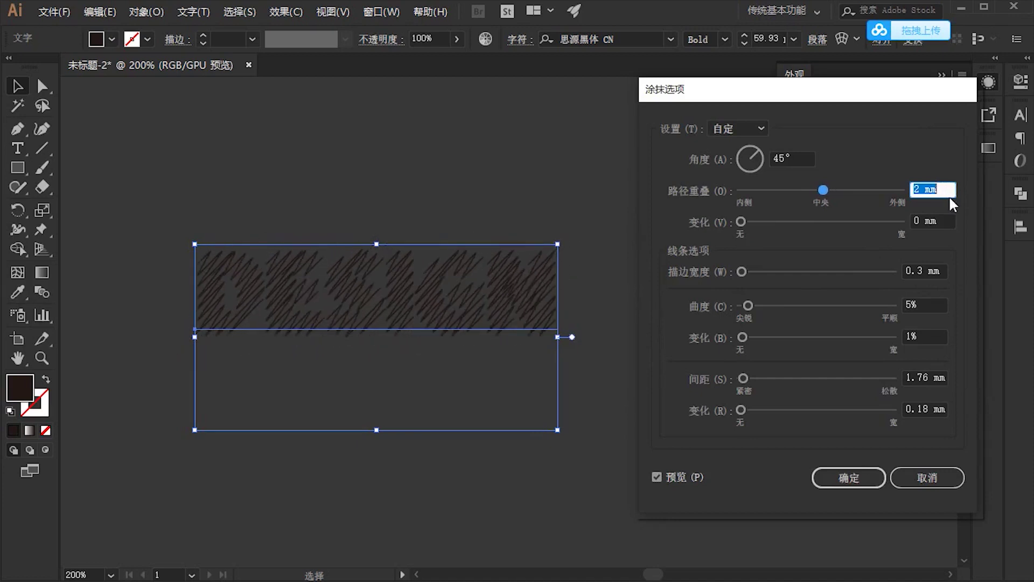
key("Up")
key("Up")
key("Up")
key("Up")
key("Up")
key("Up")
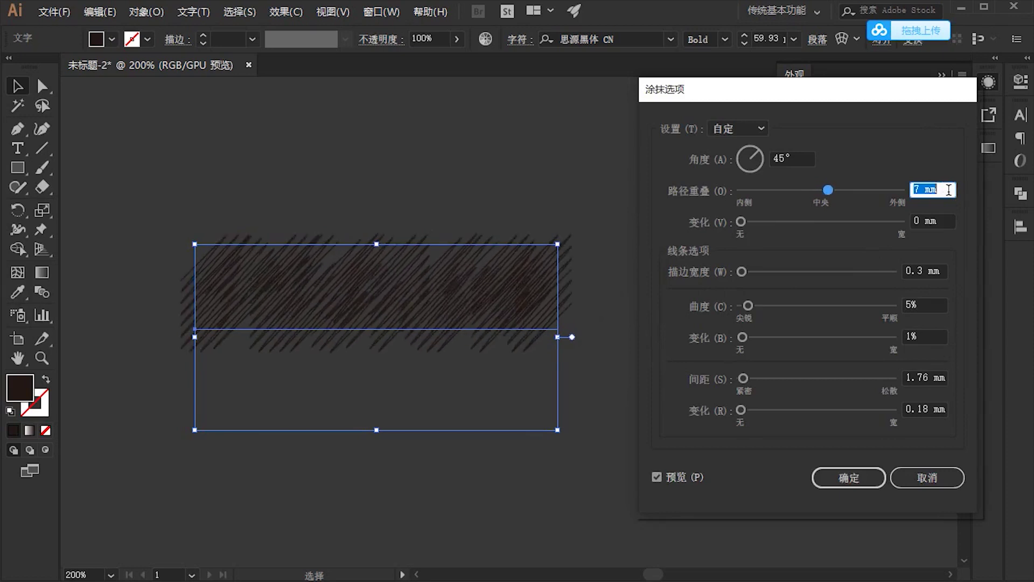
key("Up")
key("Down")
key("Down")
key("Down")
key("Down")
key("Down")
key("Down")
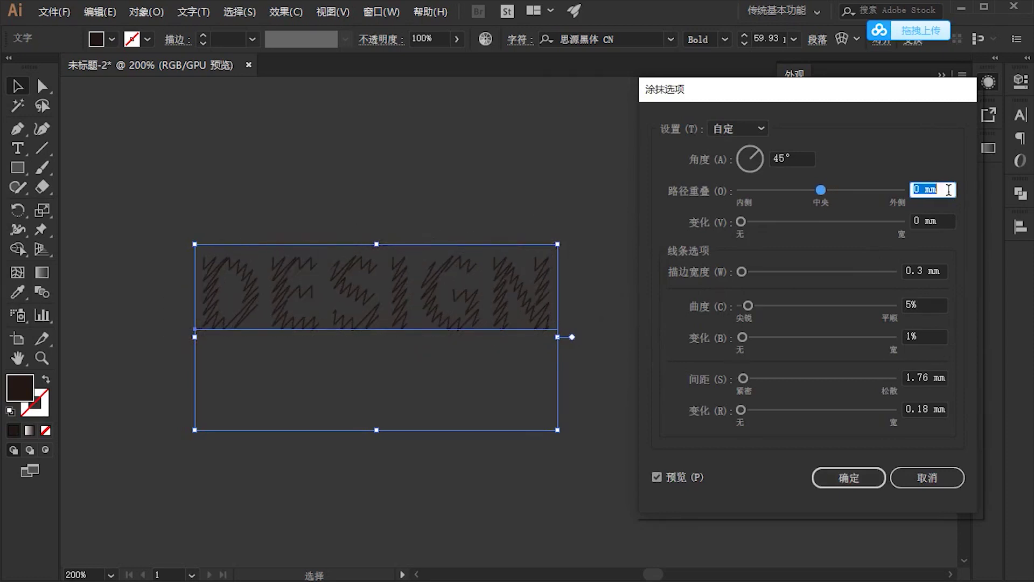
Test overlap variation between 0 and 2 mm, leaving it at 0 mm
left_click(950, 220)
key("Up")
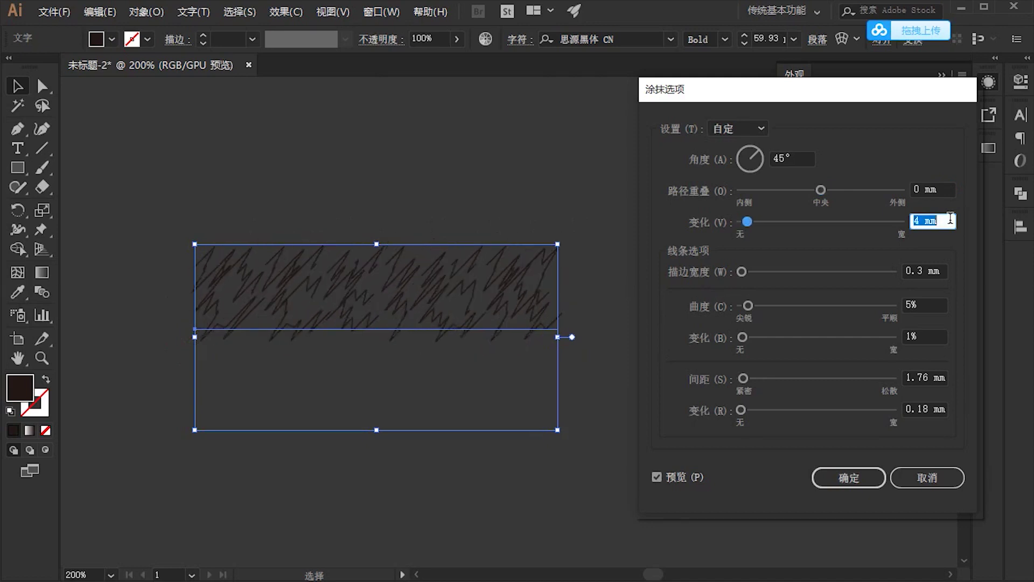
key("Down")
key("Up")
key("Up")
key("Down")
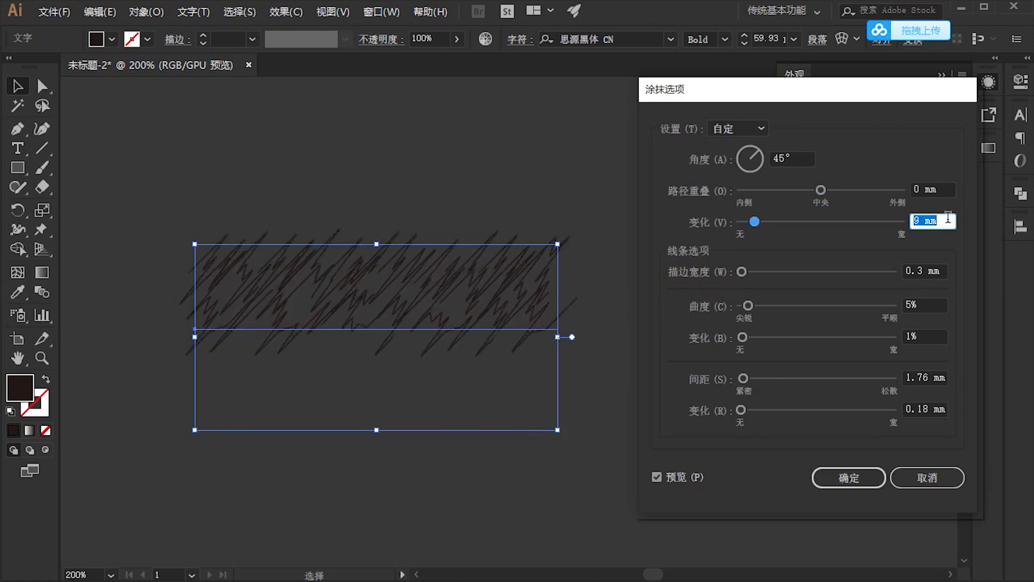
key("Down")
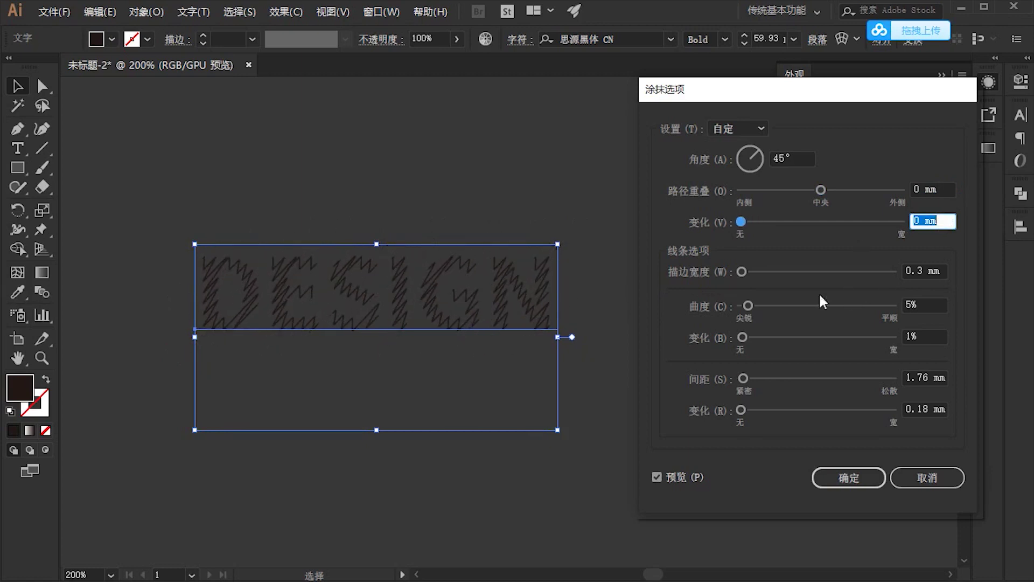
Experiment with curviness down to 0% and curviness variation up to 35%
left_click_drag(748, 305, 754, 306)
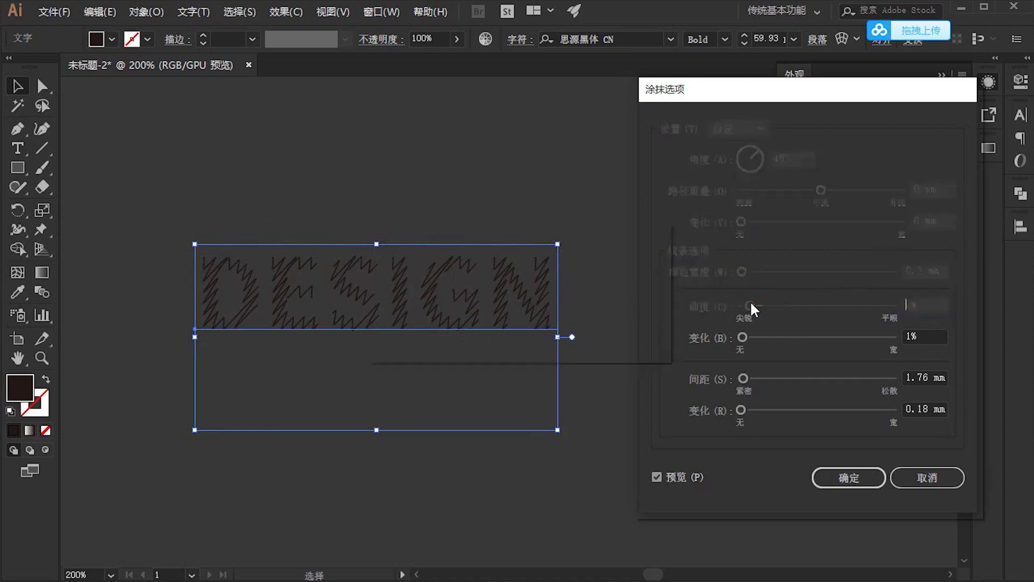
key("Up")
key("Up")
key("Up")
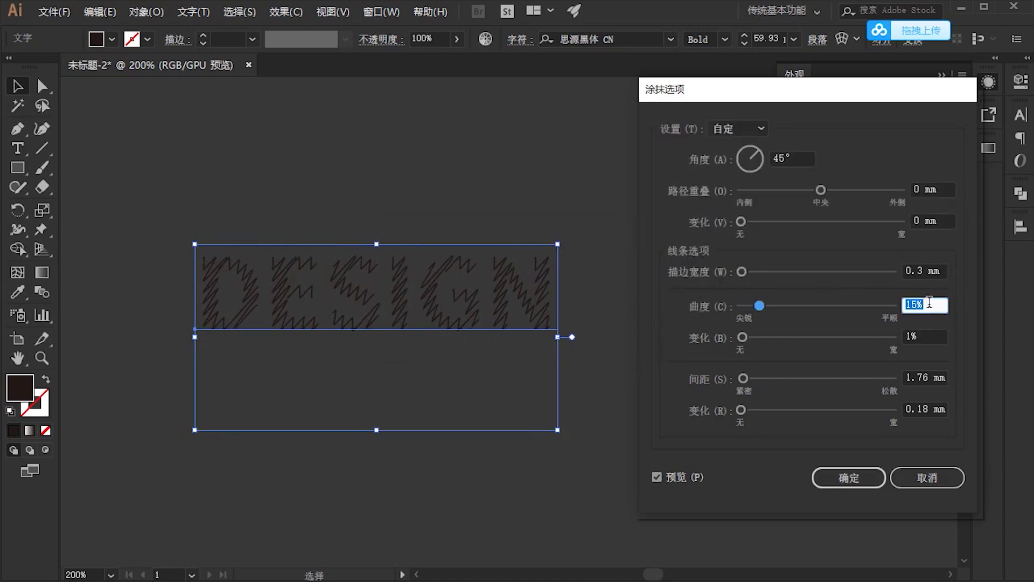
key("Up")
key("Up")
key("Up")
key("Down")
key("Down")
key("Down")
key("Down")
key("Down")
key("Down")
key("Down")
key("Down")
left_click(926, 335)
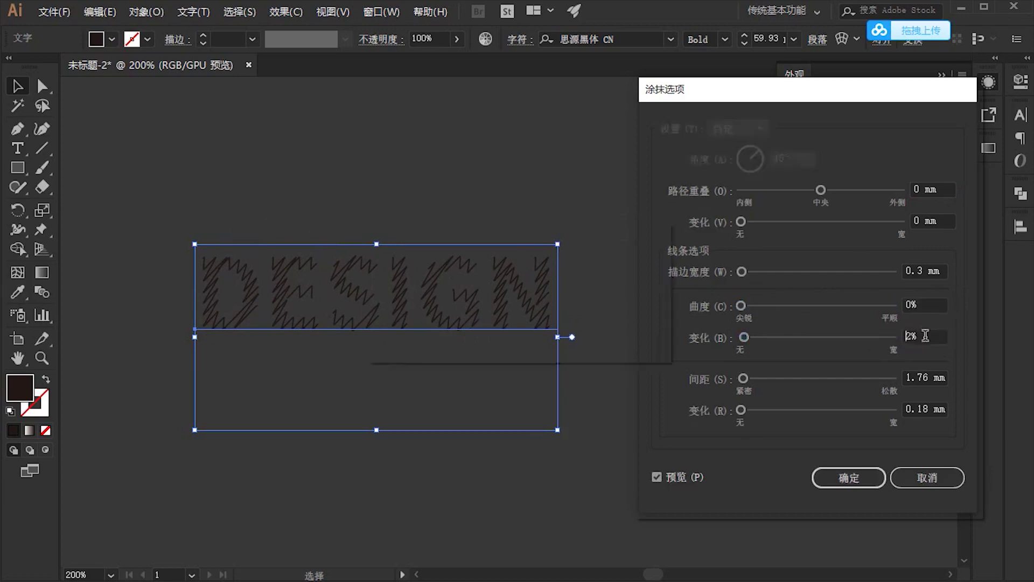
key("Down")
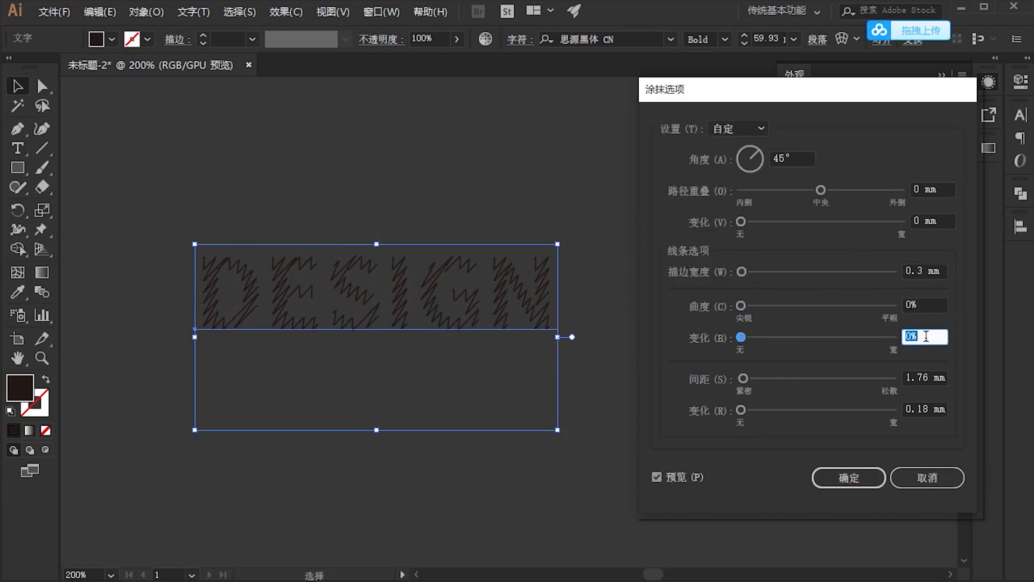
key("Up")
key("Up")
key("Up")
mouse_move(753, 337)
left_mouse_down()
mouse_move(892, 338)
mouse_move(782, 338)
mouse_move(873, 339)
left_mouse_up()
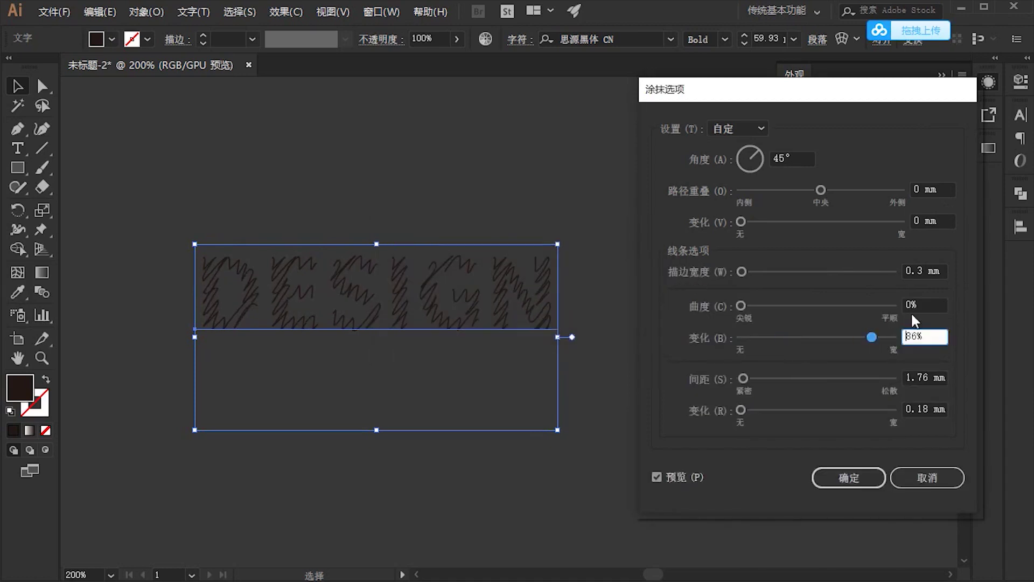
Settle curviness at 5% and raise stroke variation to 100%
left_click_drag(741, 306, 820, 306)
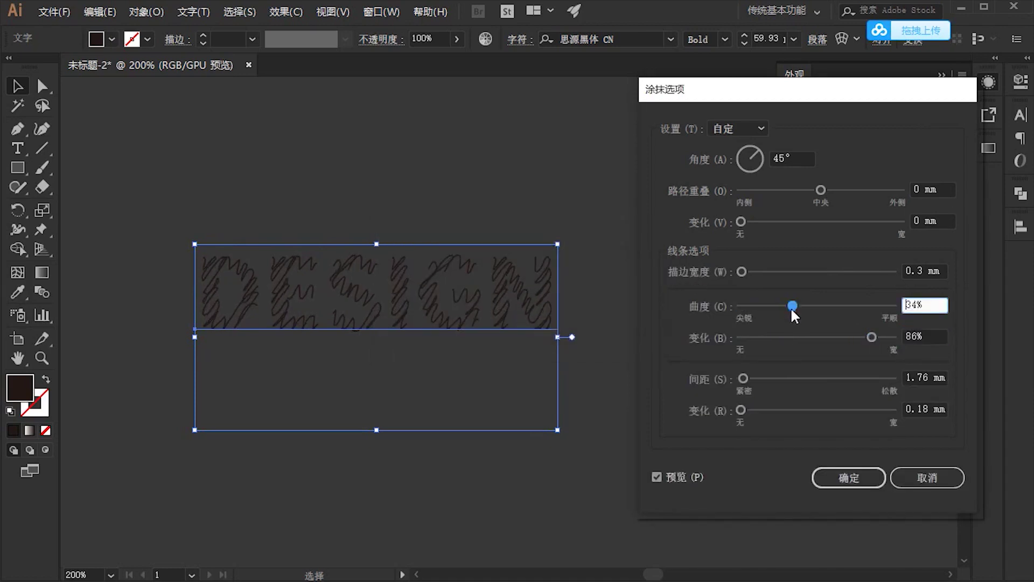
left_click_drag(819, 309, 759, 306)
left_click_drag(871, 338, 885, 339)
left_click_drag(759, 305, 864, 315)
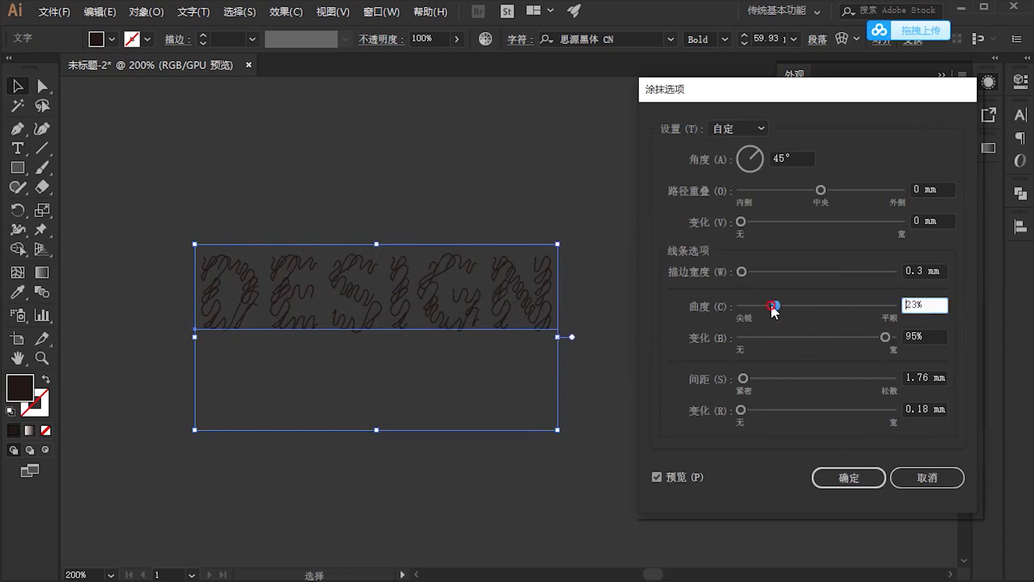
left_click_drag(771, 307, 756, 307)
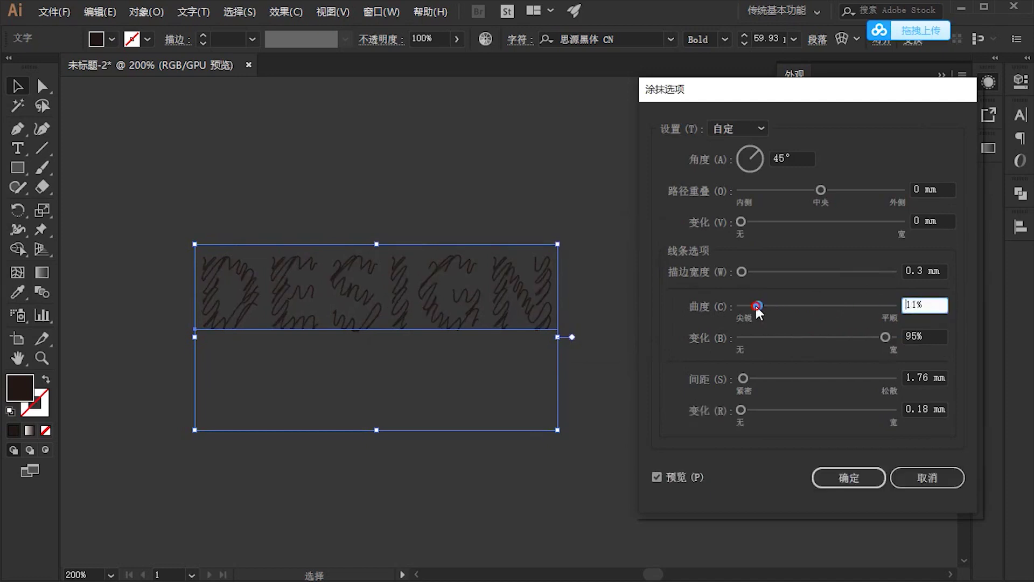
double_click(924, 304)
type("5")
mouse_move(885, 337)
left_mouse_down()
mouse_move(846, 338)
mouse_move(883, 350)
left_mouse_up()
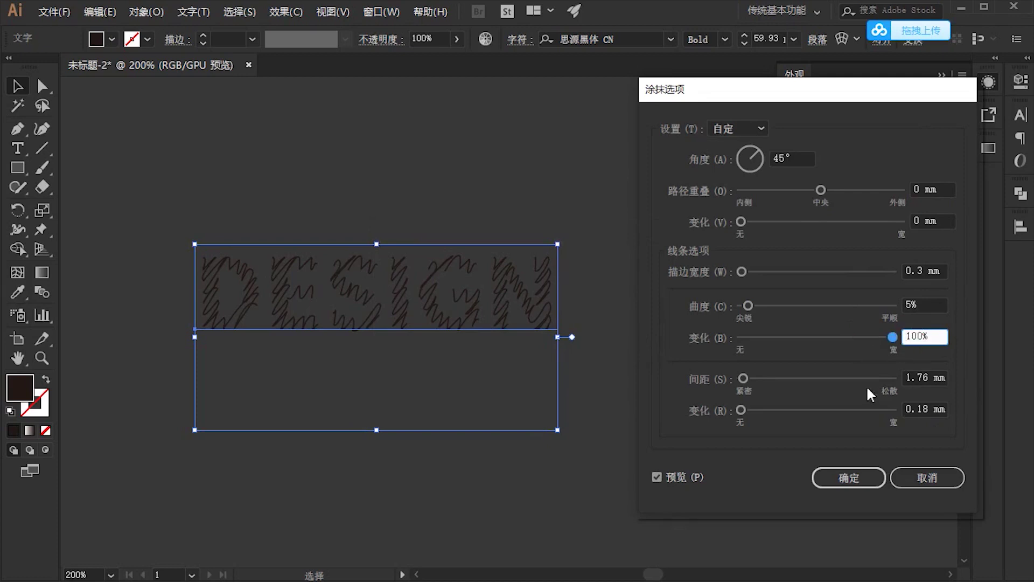
Set the scribble spacing to 1.5 mm
left_click(927, 377)
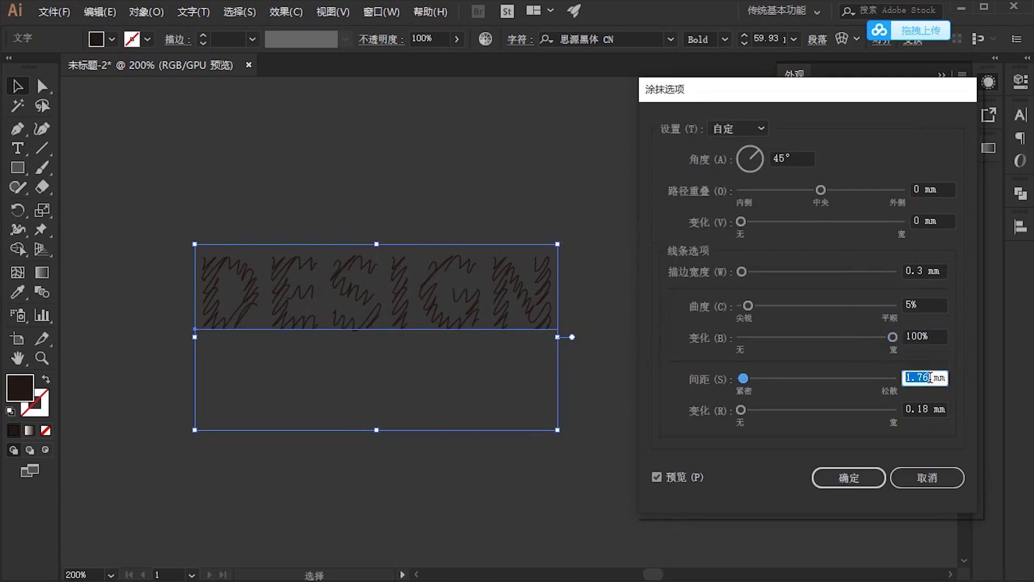
type("1")
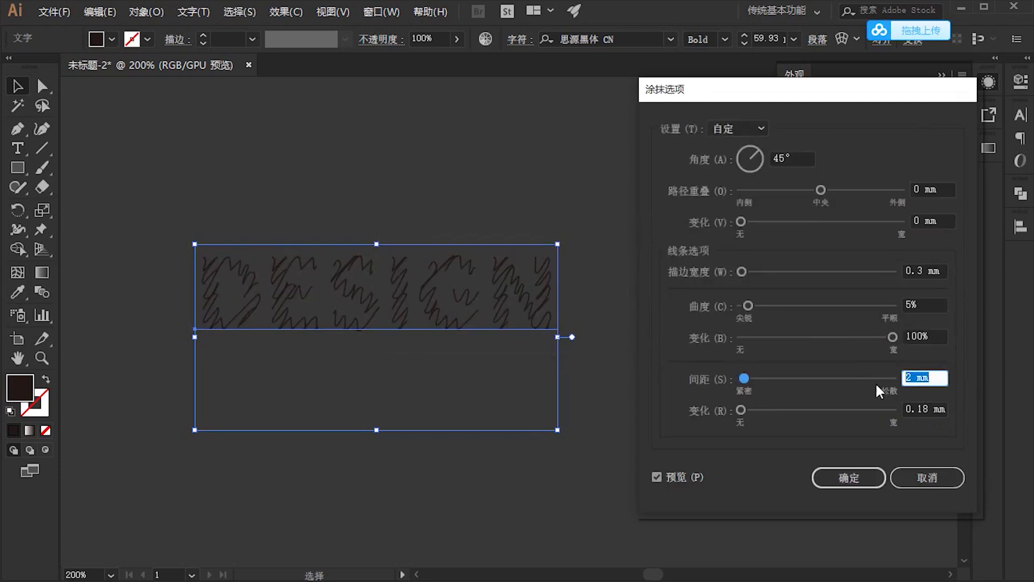
type("1.5")
key("Tab")
left_click(923, 377)
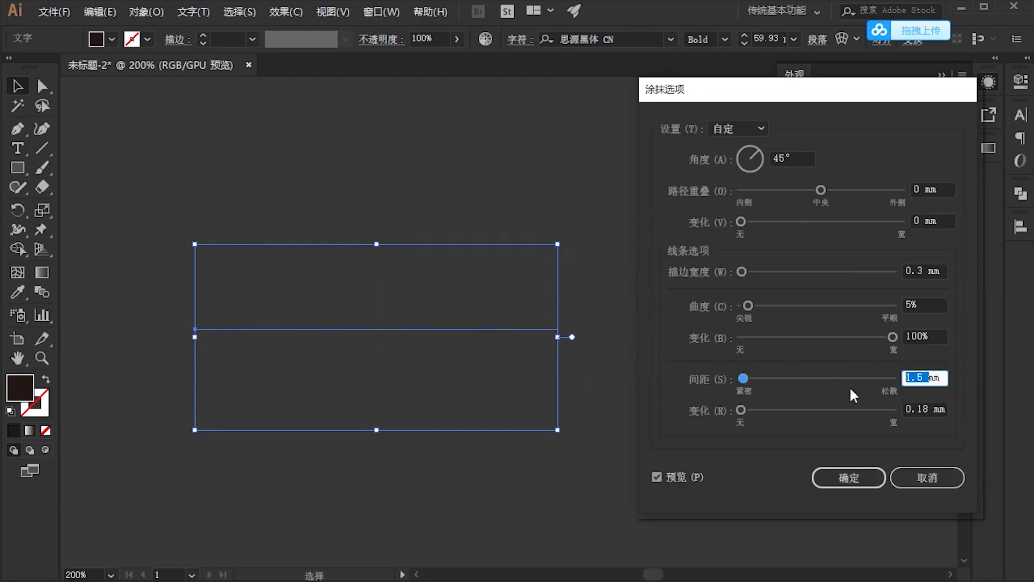
key("BackSpace")
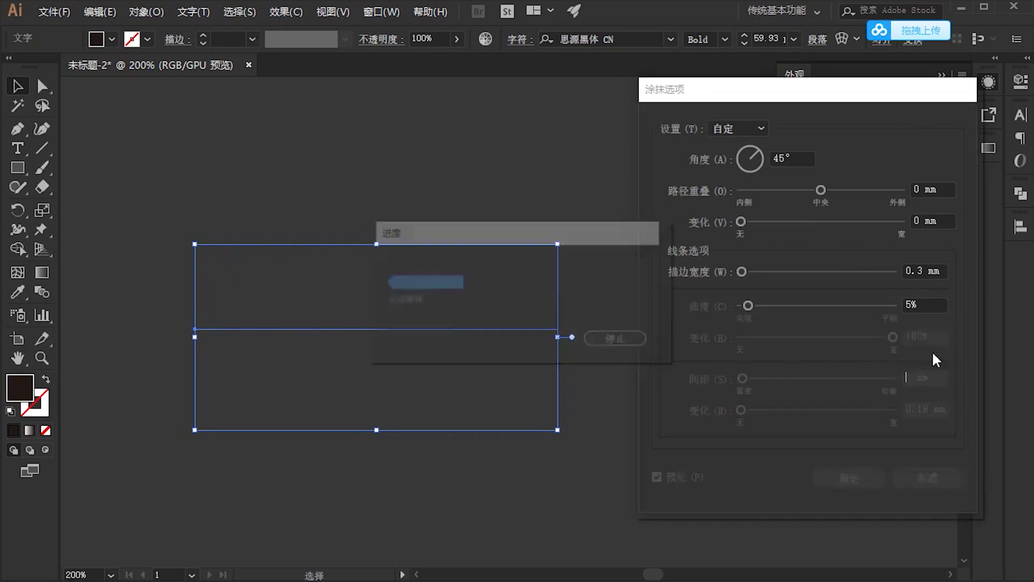
type("1.5")
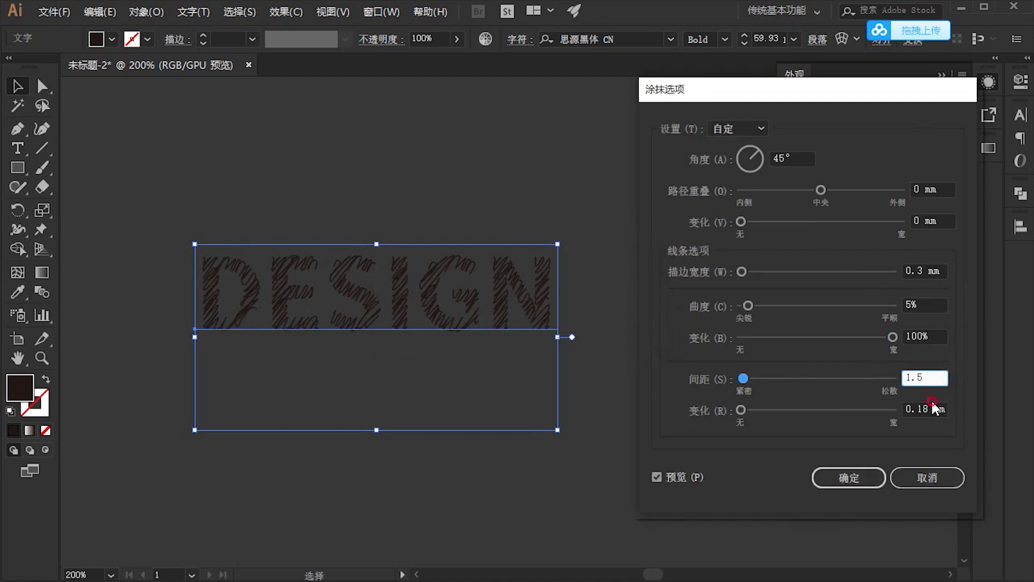
left_click(934, 408)
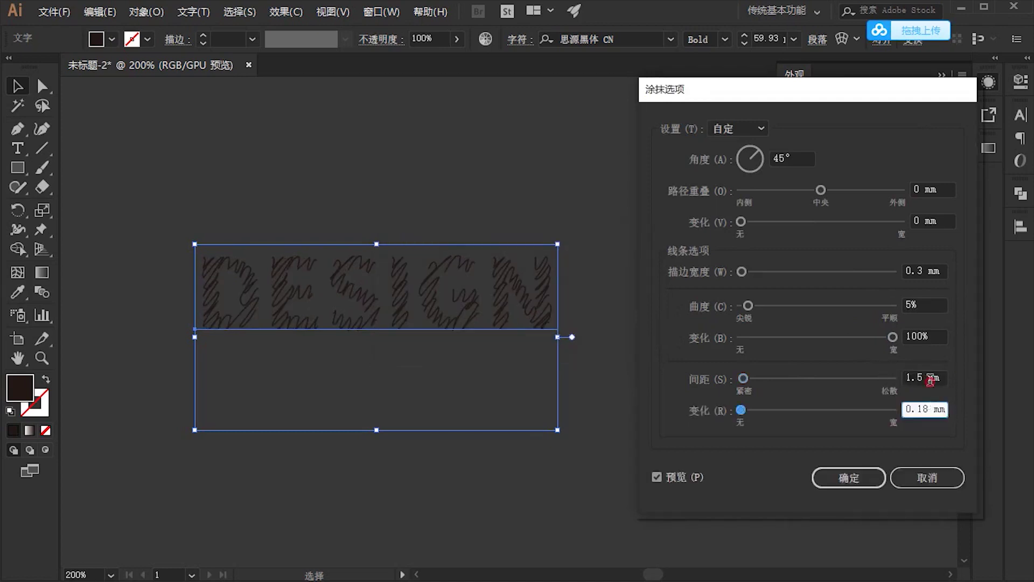
left_click(930, 380)
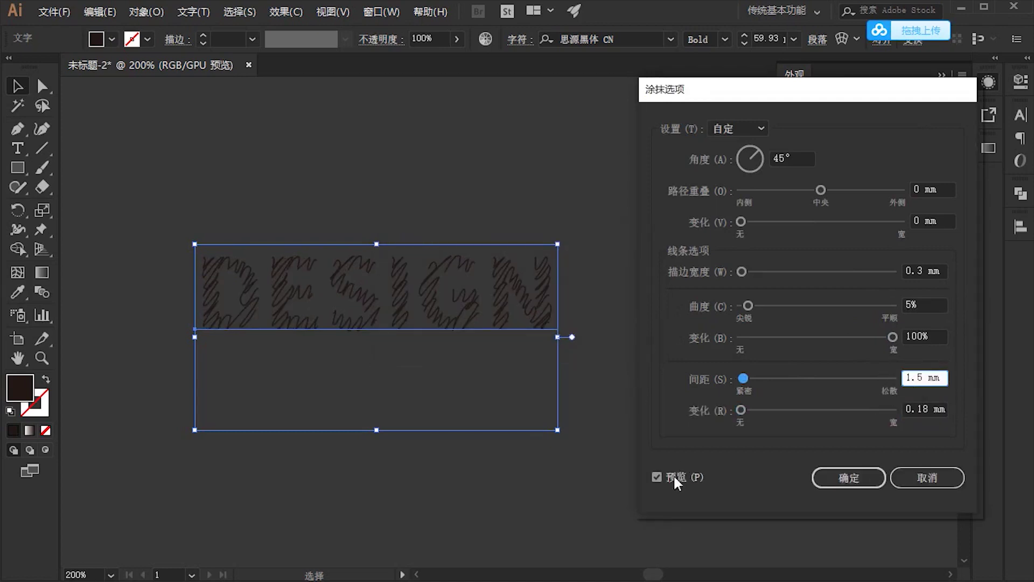
Set spacing variation to 0 mm, briefly trying 4 mm
left_click(940, 410)
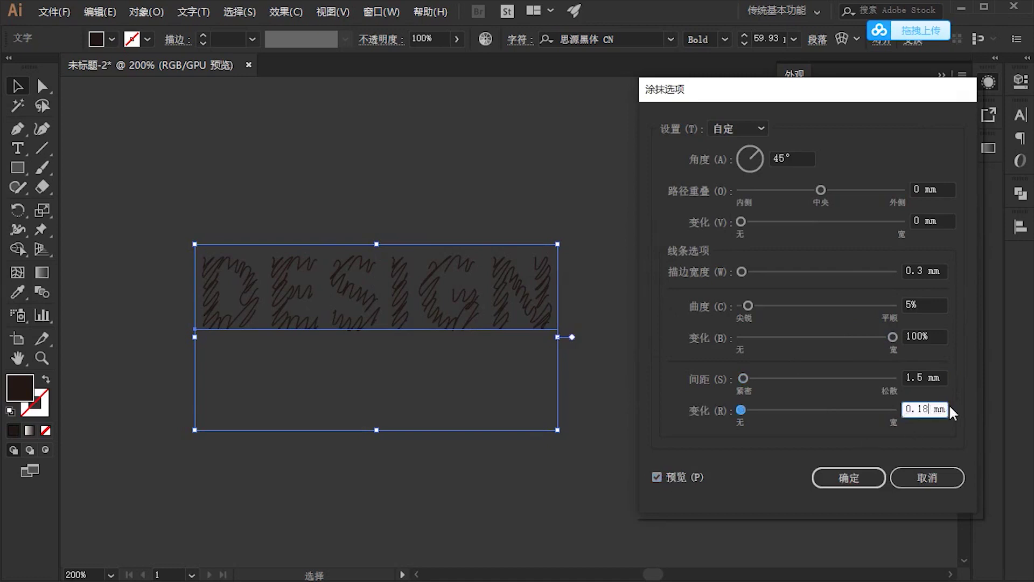
double_click(926, 410)
type("0")
key("Tab")
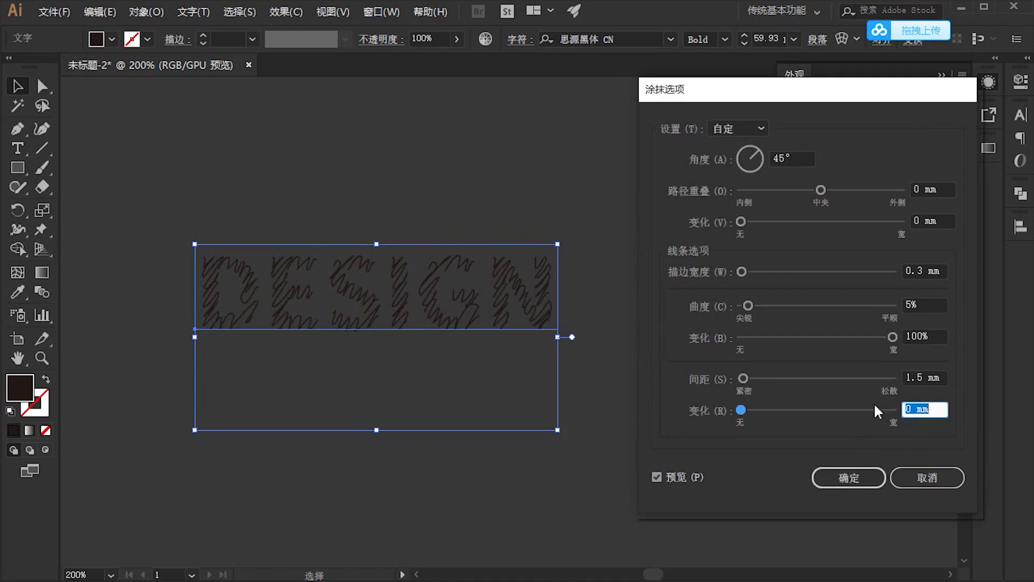
type("4")
key("Tab")
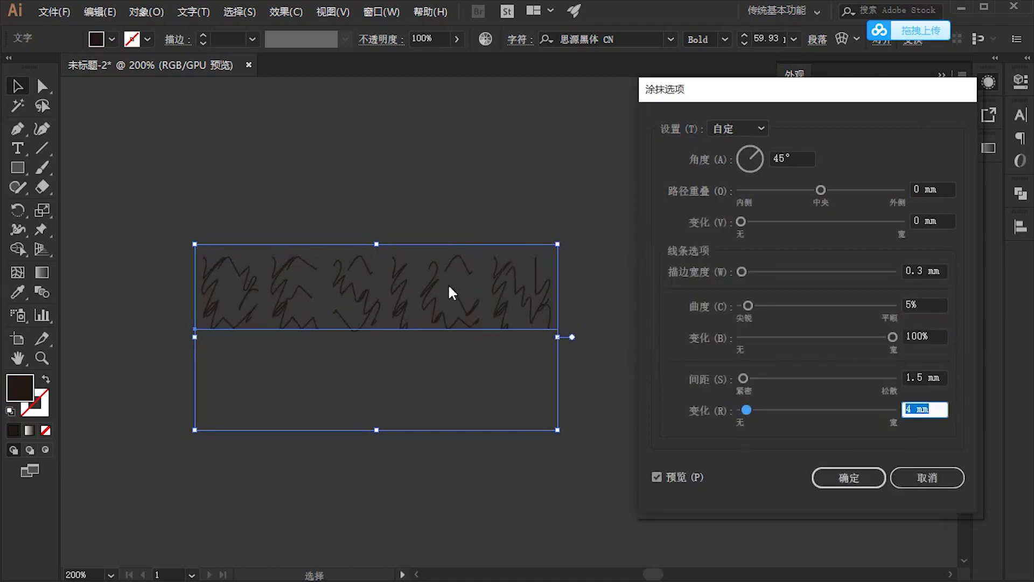
type("3")
type("7")
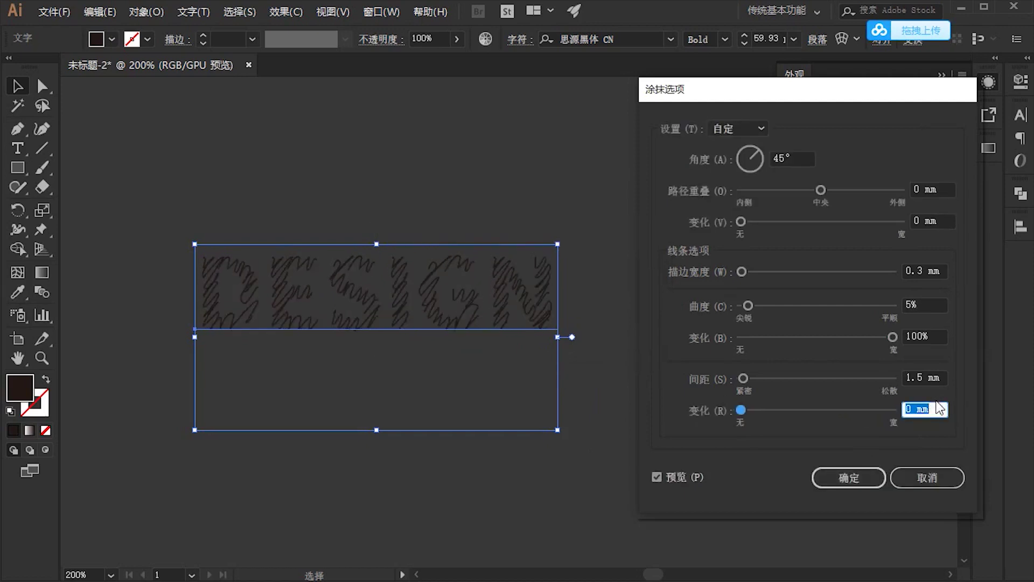
type("0")
Lower stroke variation to 87% and set spacing to 1.2 mm
mouse_move(892, 337)
left_mouse_down()
mouse_move(855, 338)
mouse_move(872, 337)
left_mouse_up()
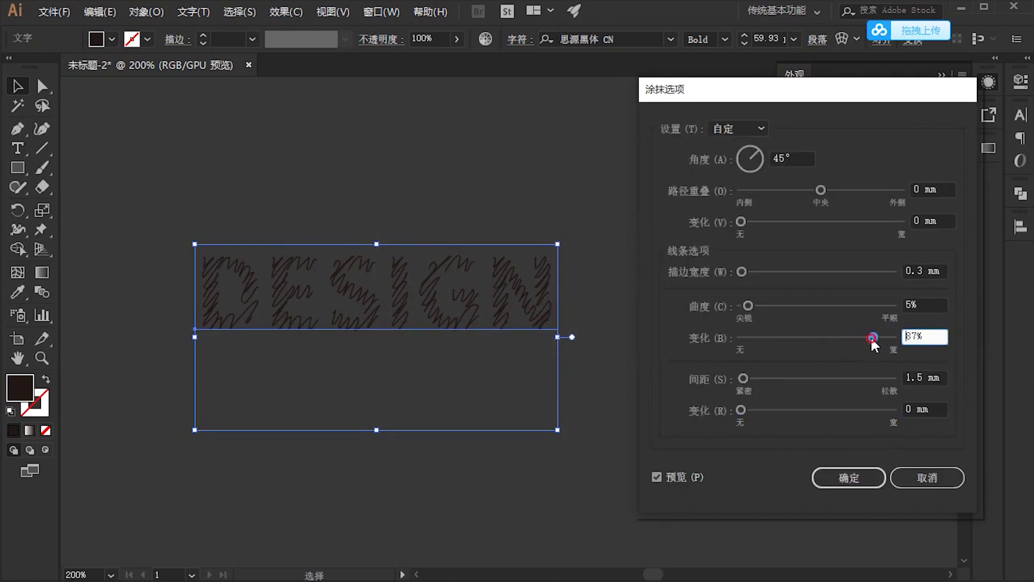
key("Tab")
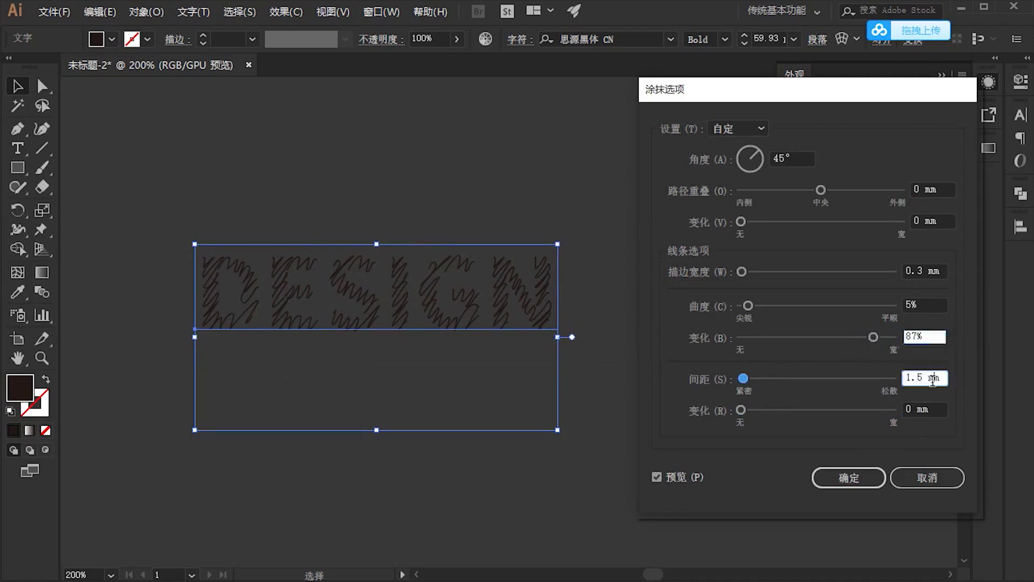
left_click_drag(930, 377, 889, 392)
type("1")
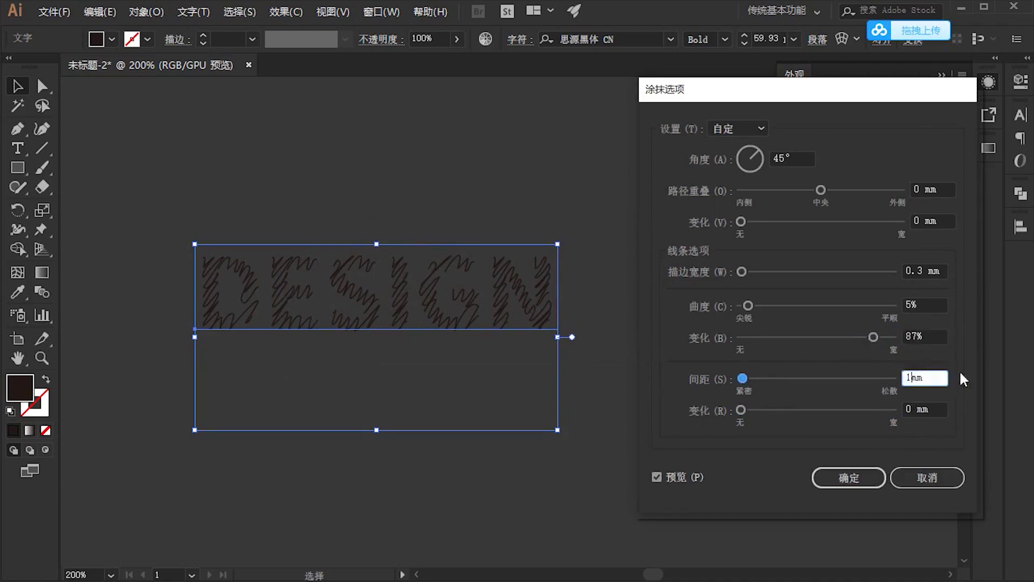
key("Tab")
left_click_drag(933, 383, 799, 373)
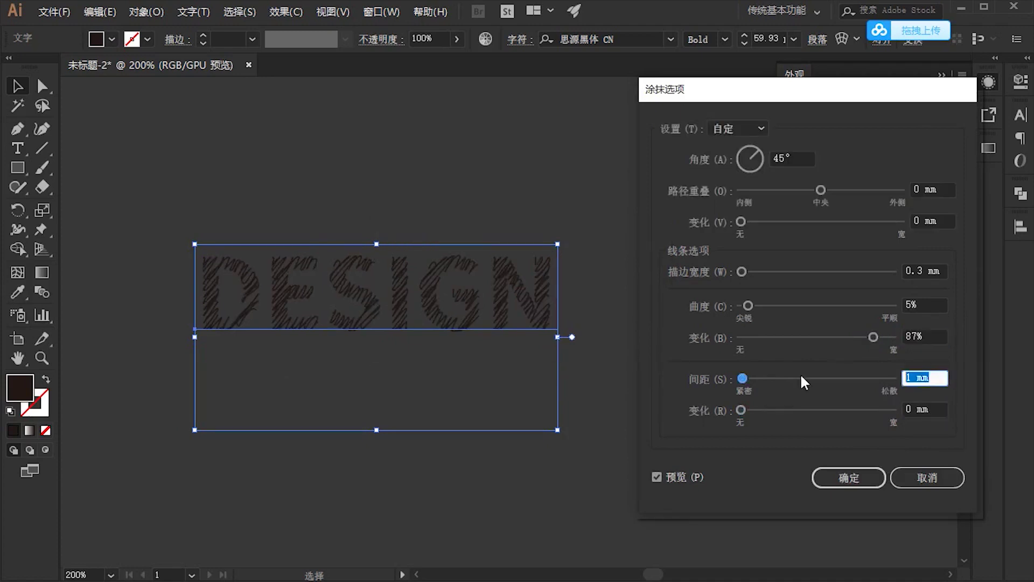
type("1.2")
left_click(932, 408)
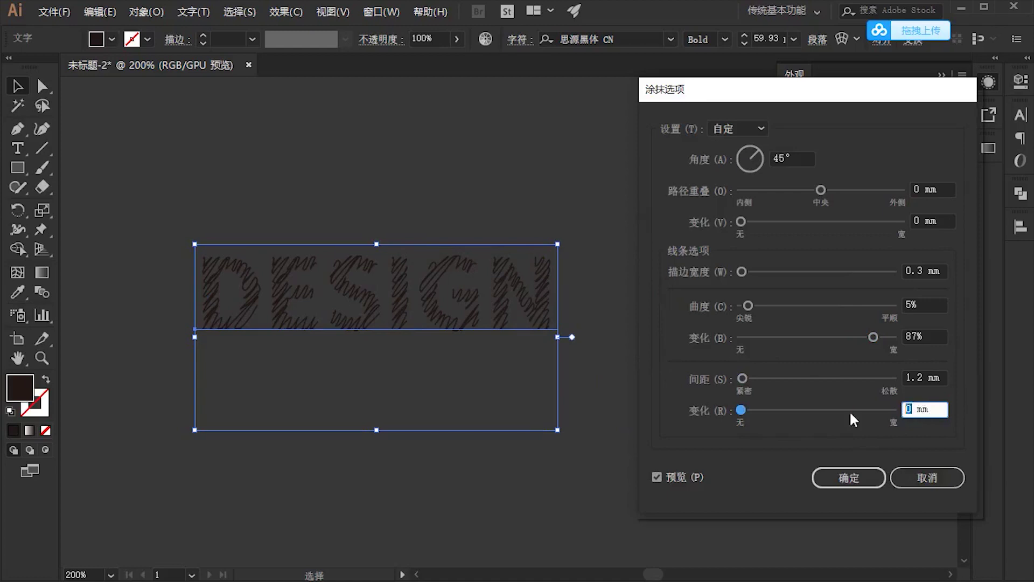
Set spacing variation to 0.2 mm and accept the scribble settings
type("0.2")
left_click(940, 380)
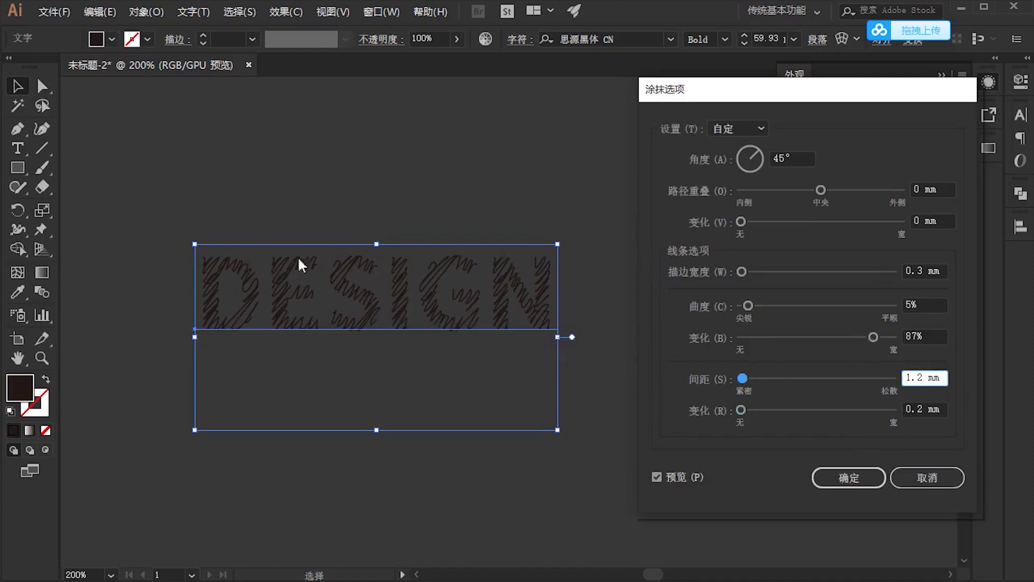
left_click(854, 476)
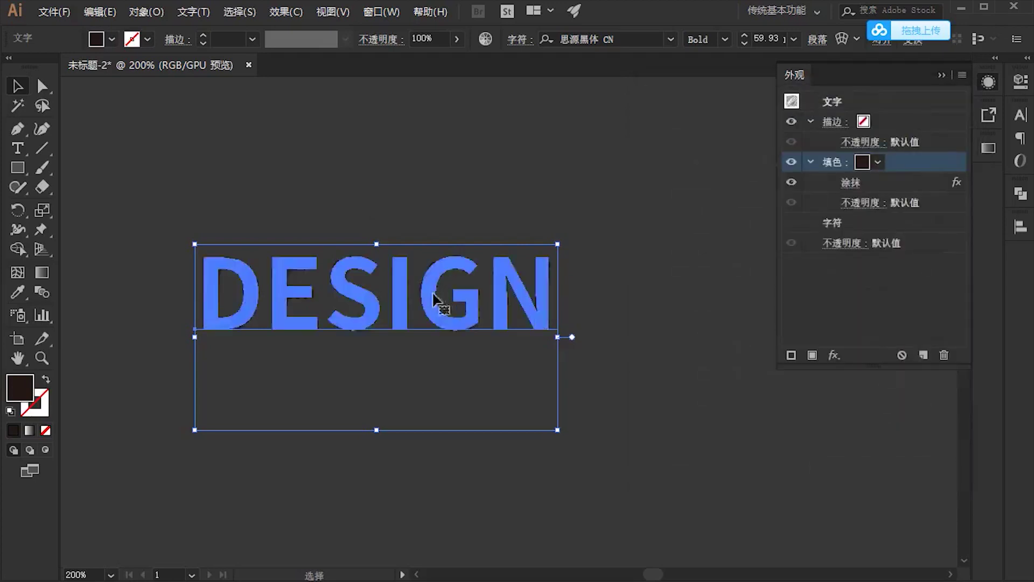
left_click(607, 415)
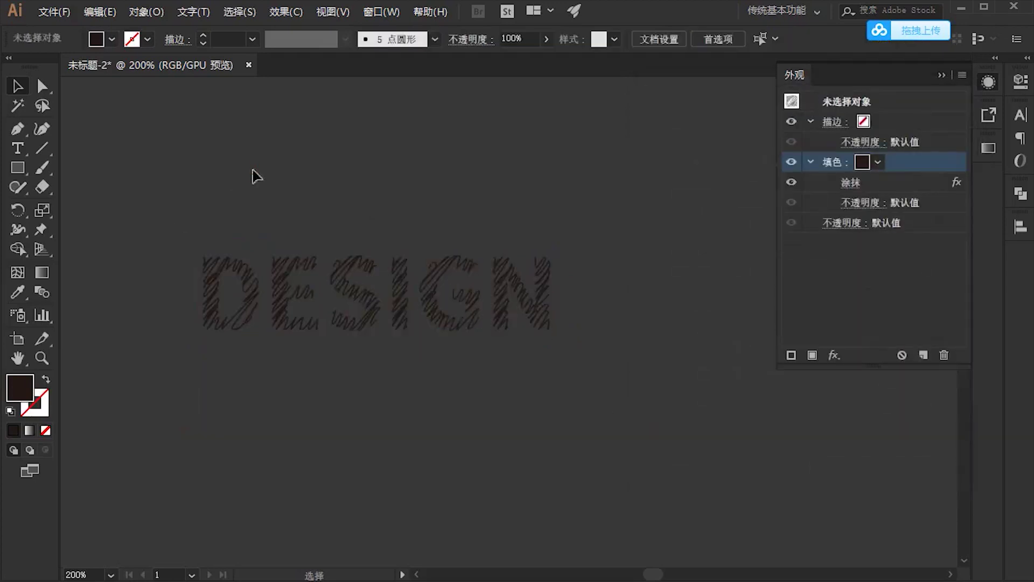
key("ctrl+z")
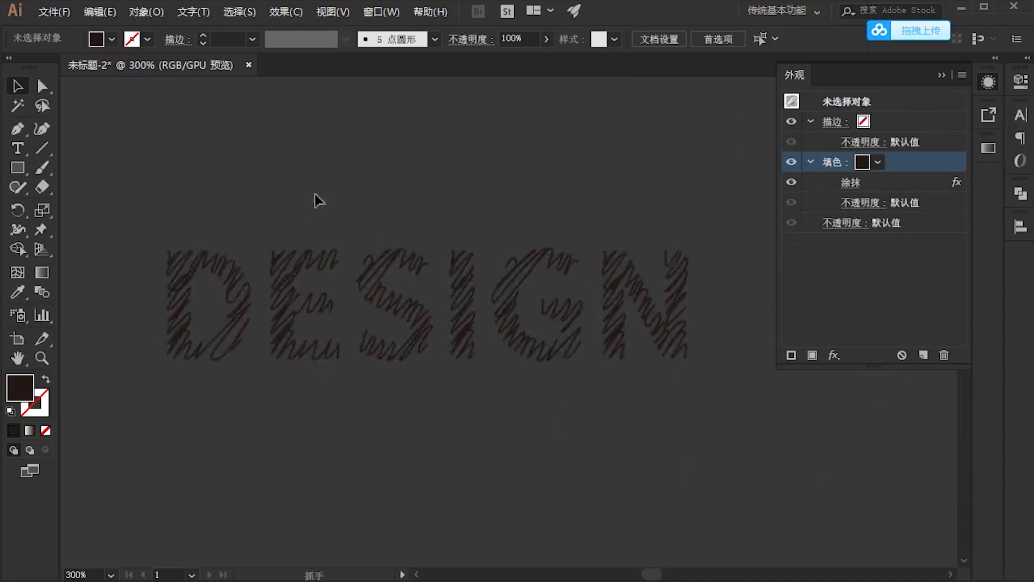
scroll(704, 284, "up", 3)
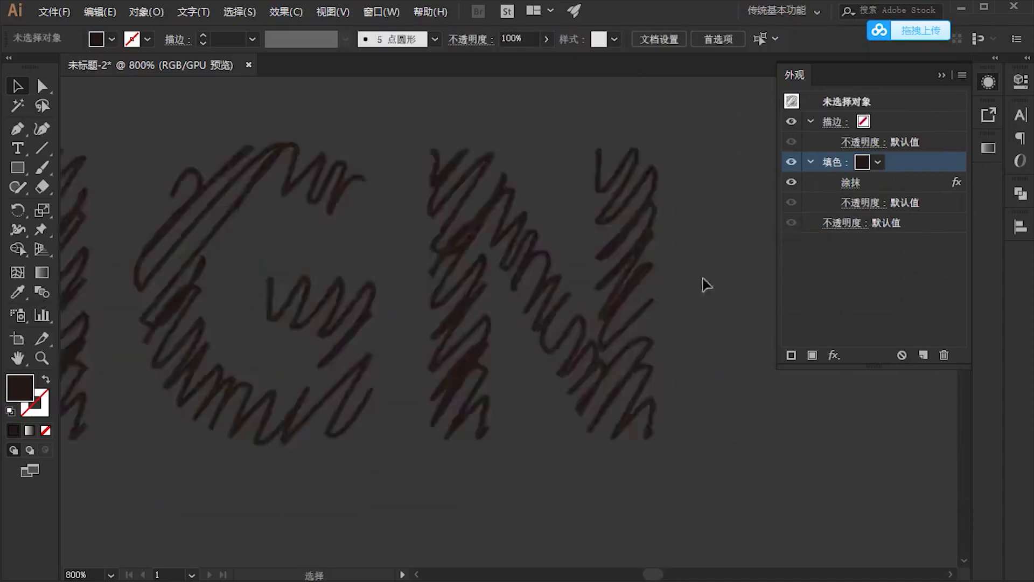
scroll(635, 291, "down", 5)
left_click_drag(642, 312, 254, 303)
scroll(334, 177, "up", 1)
left_click(389, 224)
scroll(390, 223, "up", 2)
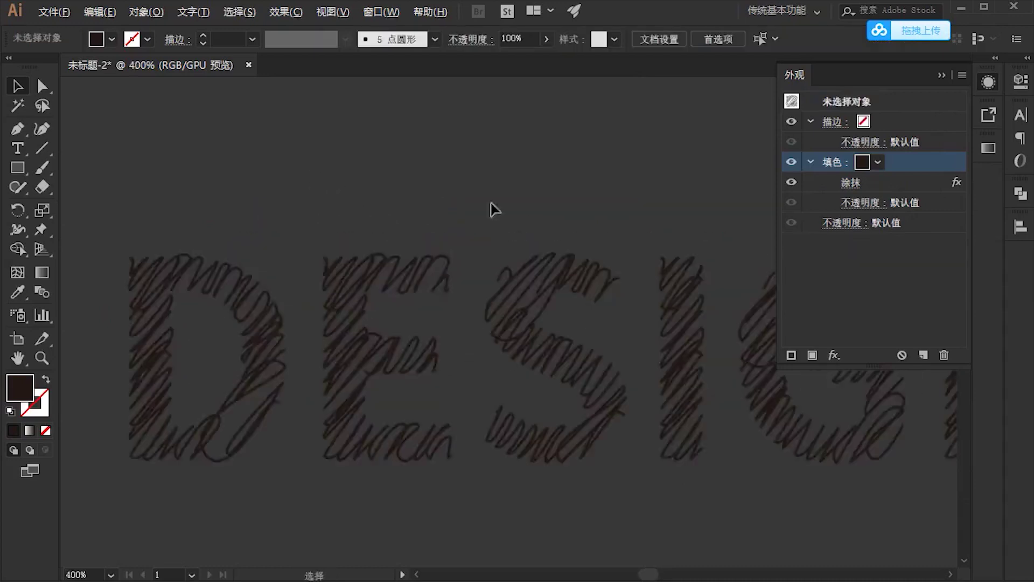
scroll(528, 183, "down", 3)
scroll(558, 192, "up", 1)
scroll(485, 198, "up", 1)
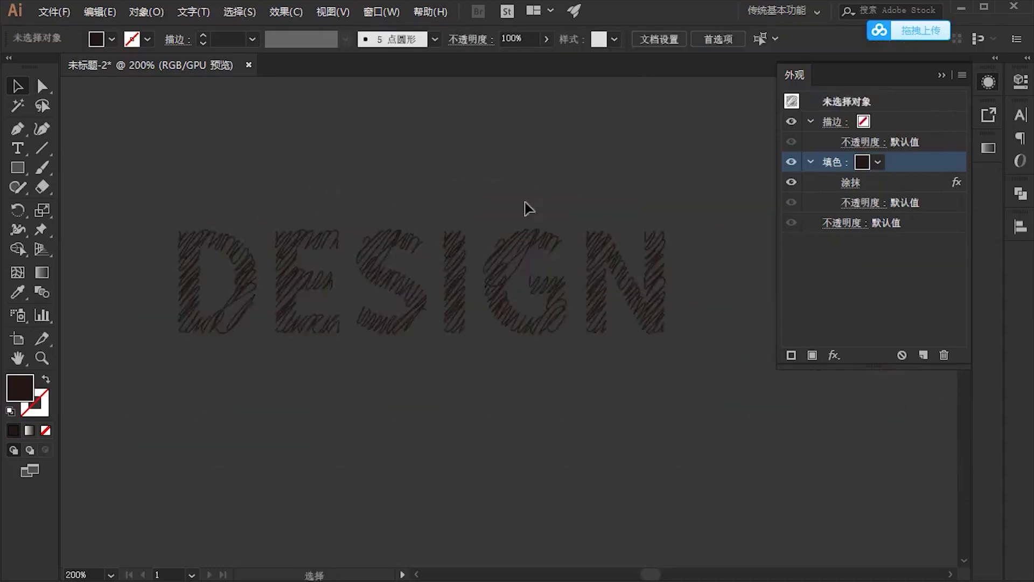
scroll(620, 184, "up", 2)
scroll(501, 194, "down", 5)
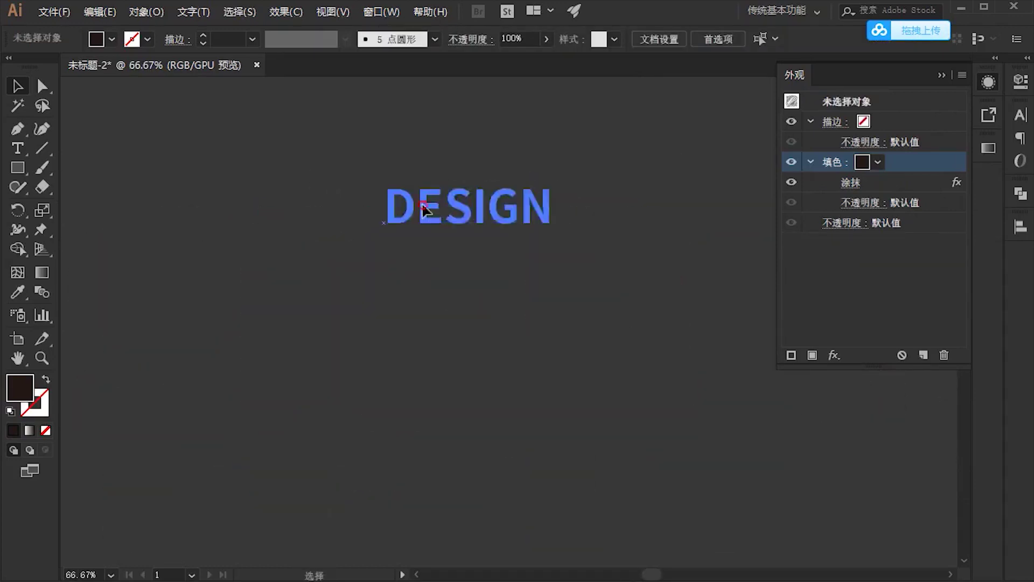
left_click(427, 203)
left_click(434, 152)
scroll(478, 166, "up", 3)
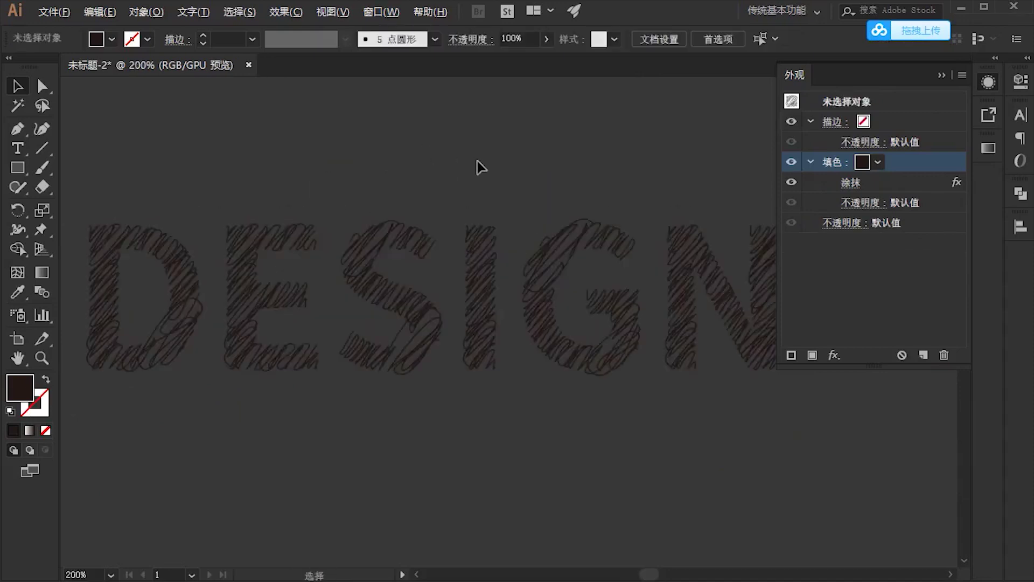
scroll(478, 169, "up", 1)
scroll(483, 183, "down", 3)
scroll(485, 185, "up", 2)
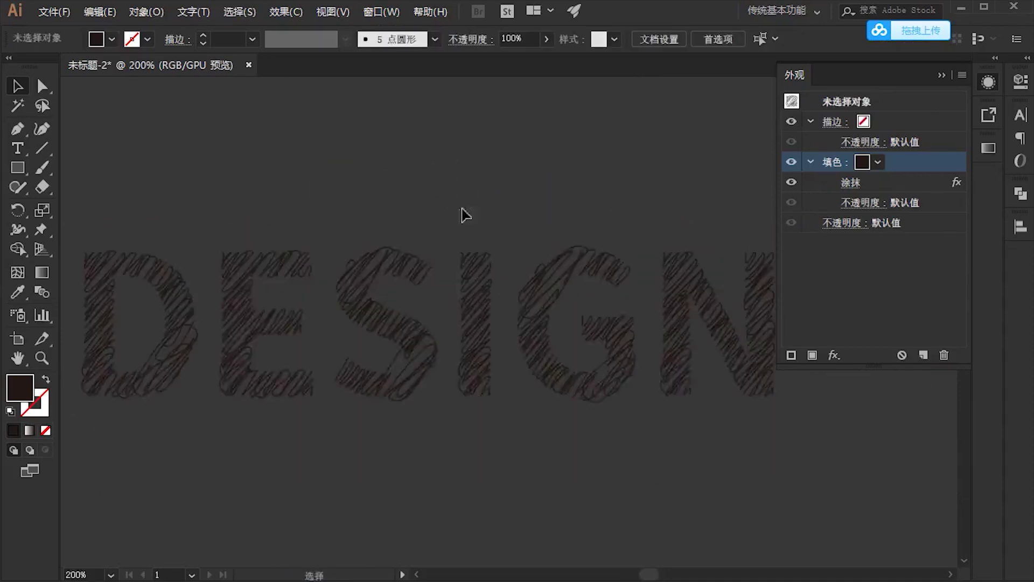
scroll(468, 173, "down", 1)
left_click_drag(470, 166, 464, 184)
Select DESIGN and duplicate its scribble fill twice
left_click(646, 284)
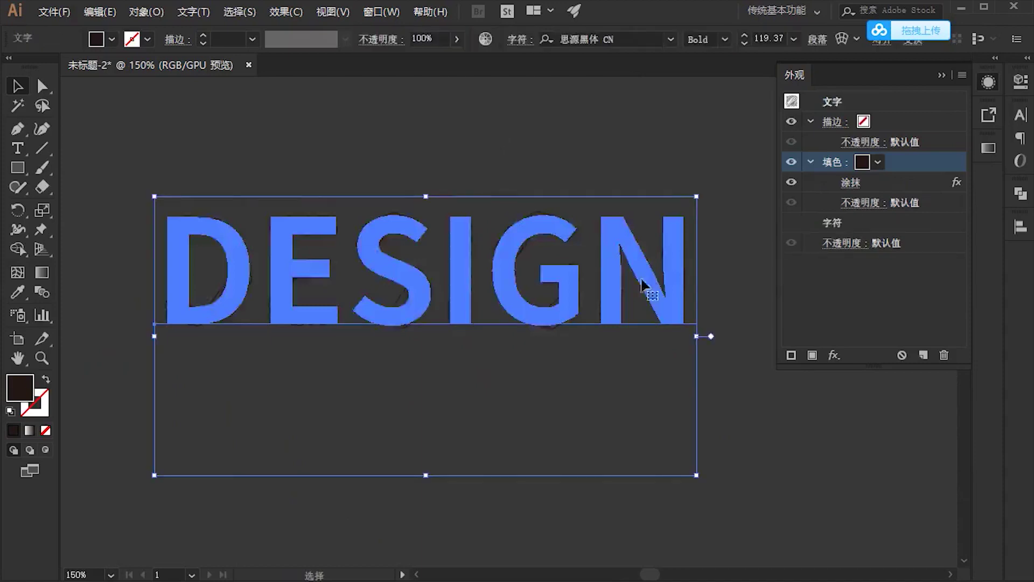
left_click(796, 166)
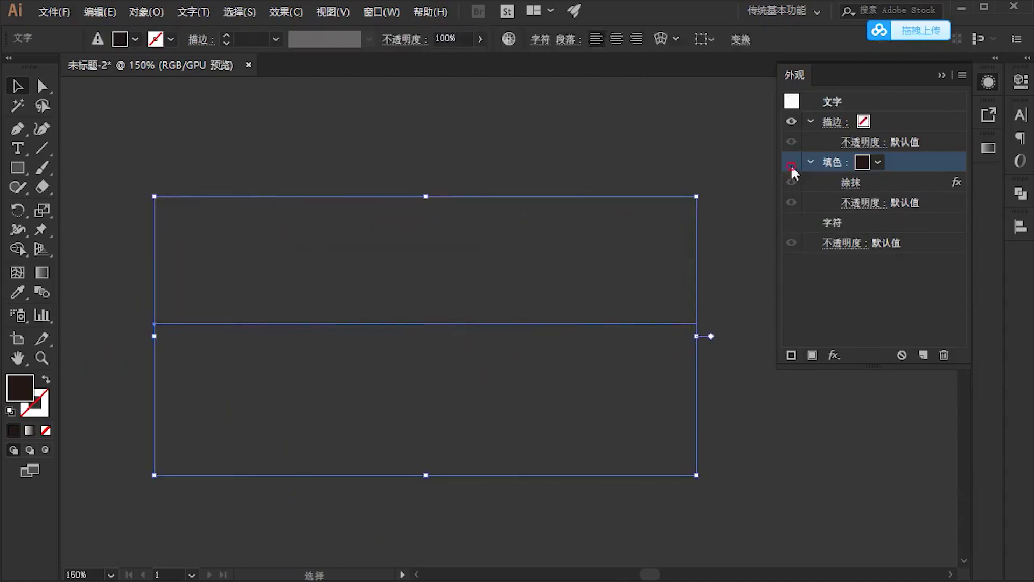
left_click(922, 356)
left_click(922, 356)
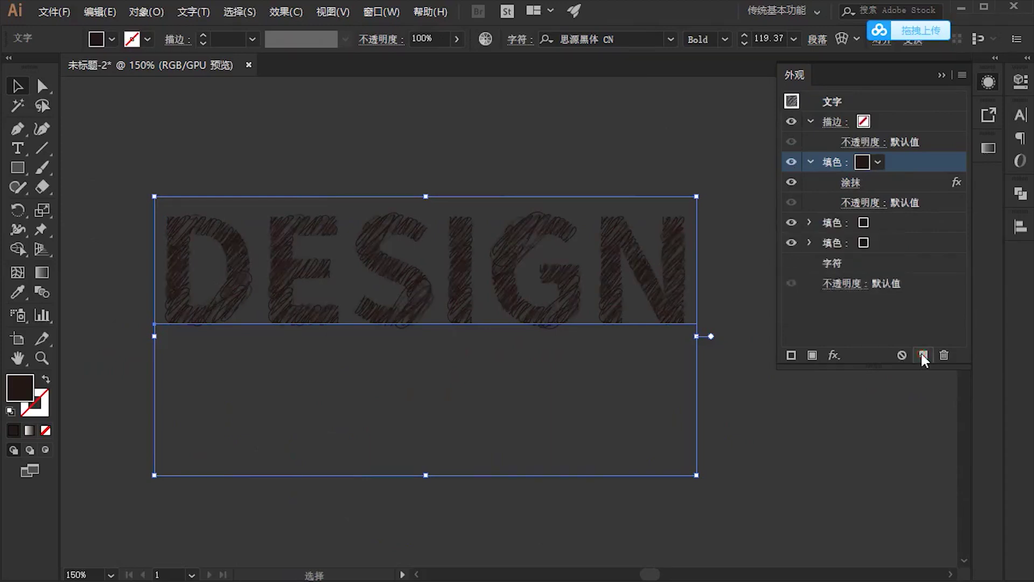
left_click(923, 355)
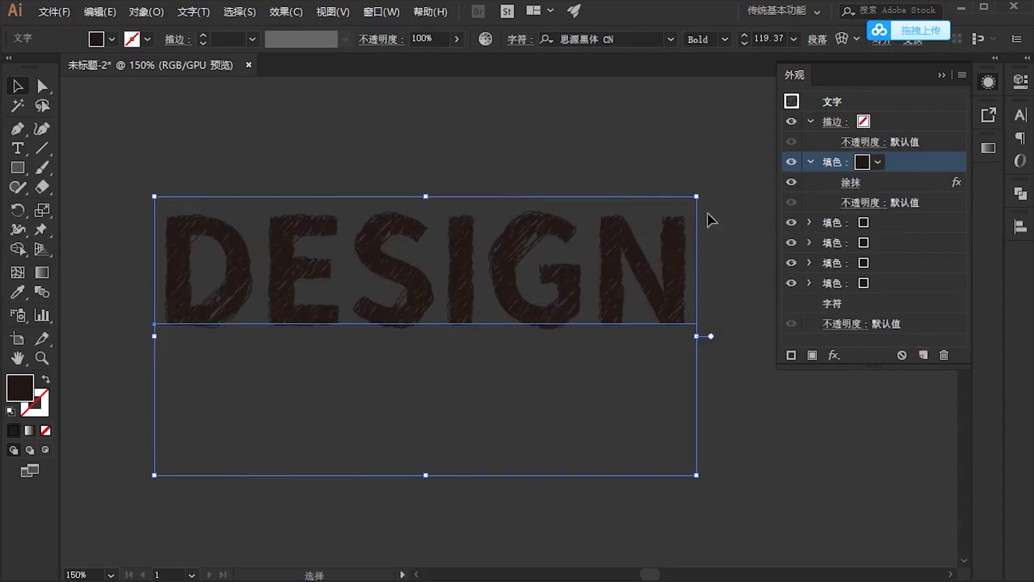
Color the top fill light coral and the second fill dark navy
left_click(864, 162)
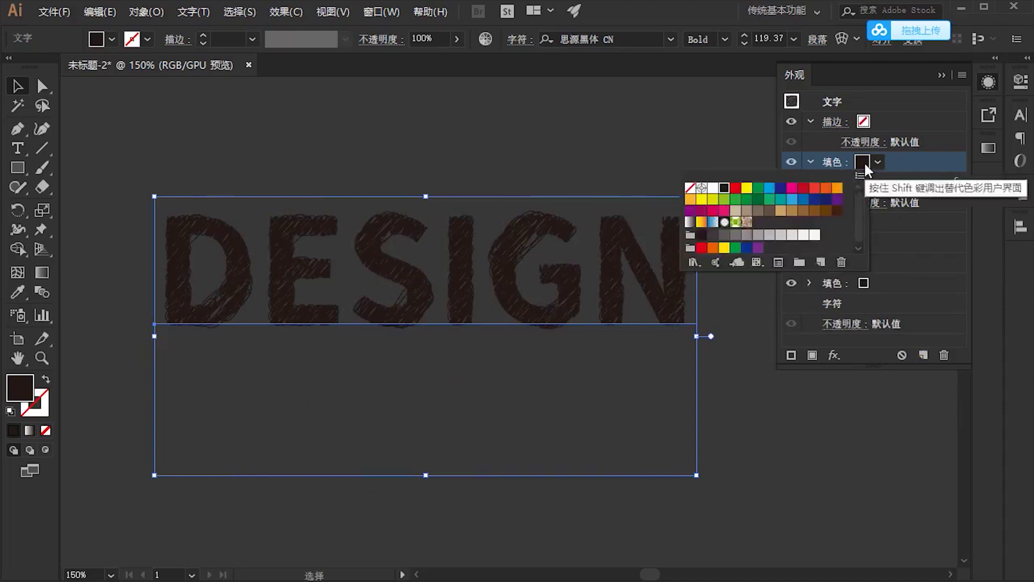
double_click(26, 392)
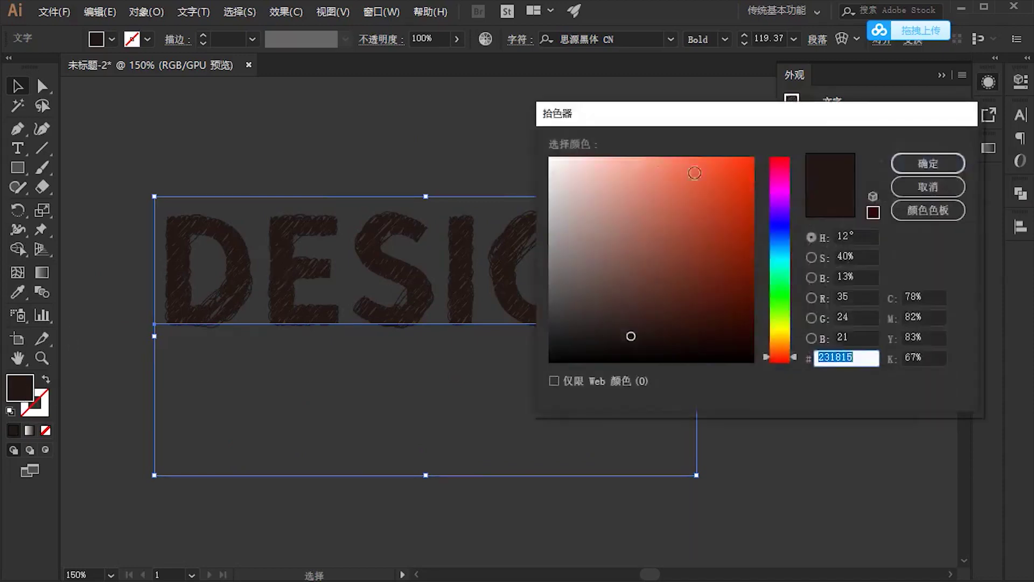
left_click(649, 157)
left_click(927, 161)
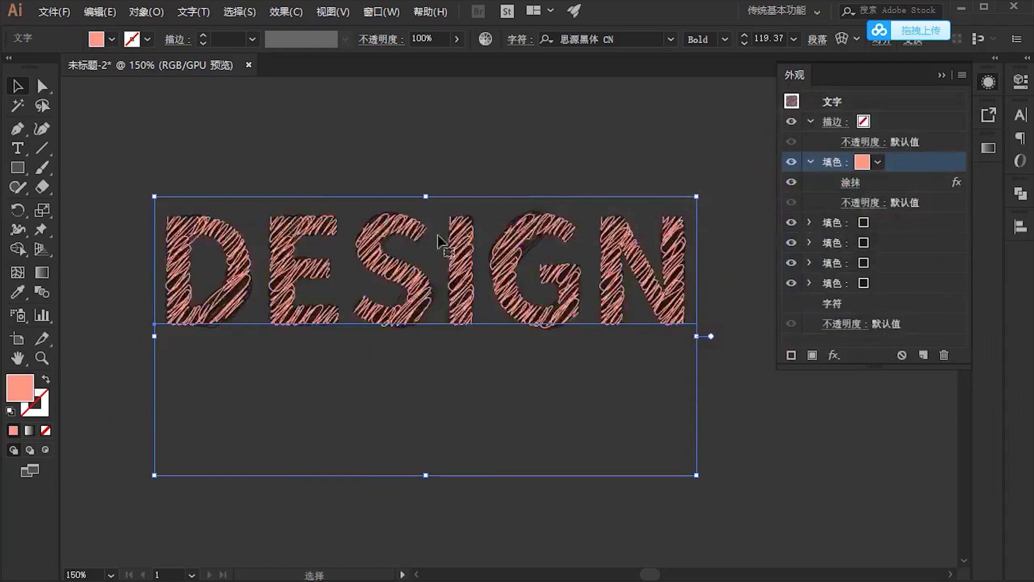
left_click(861, 224)
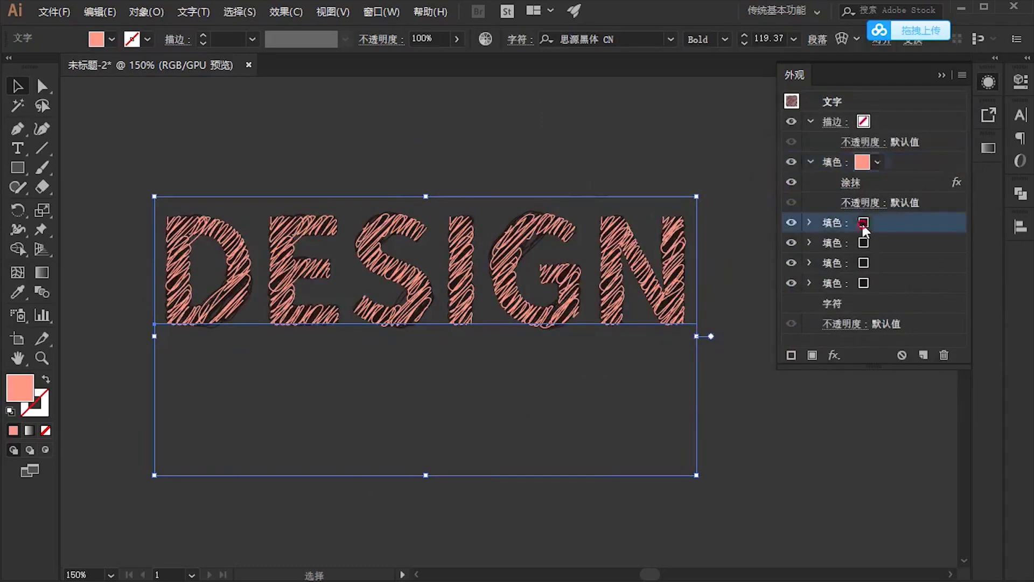
double_click(25, 393)
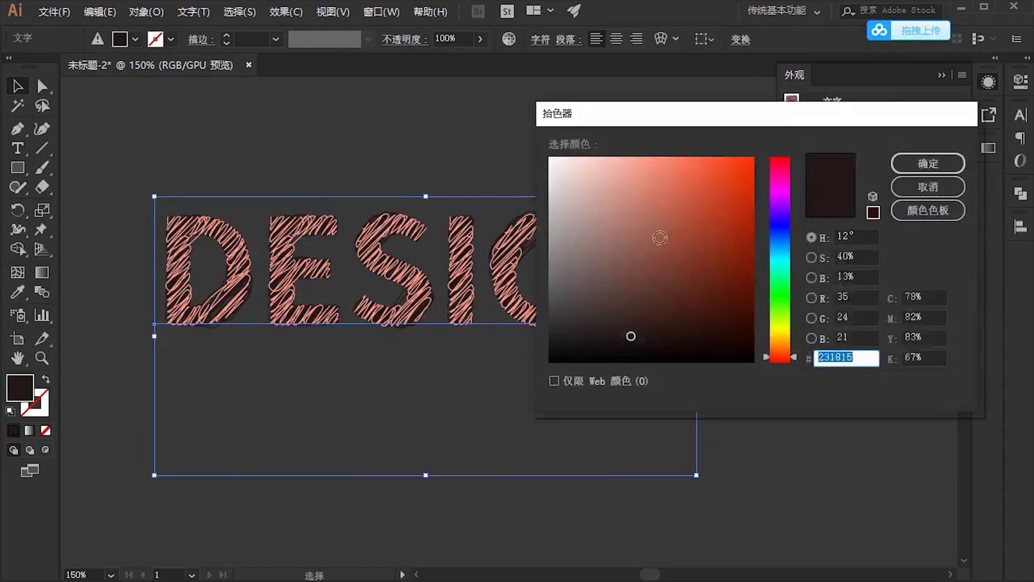
left_click_drag(739, 300, 731, 309)
left_click_drag(781, 269, 784, 233)
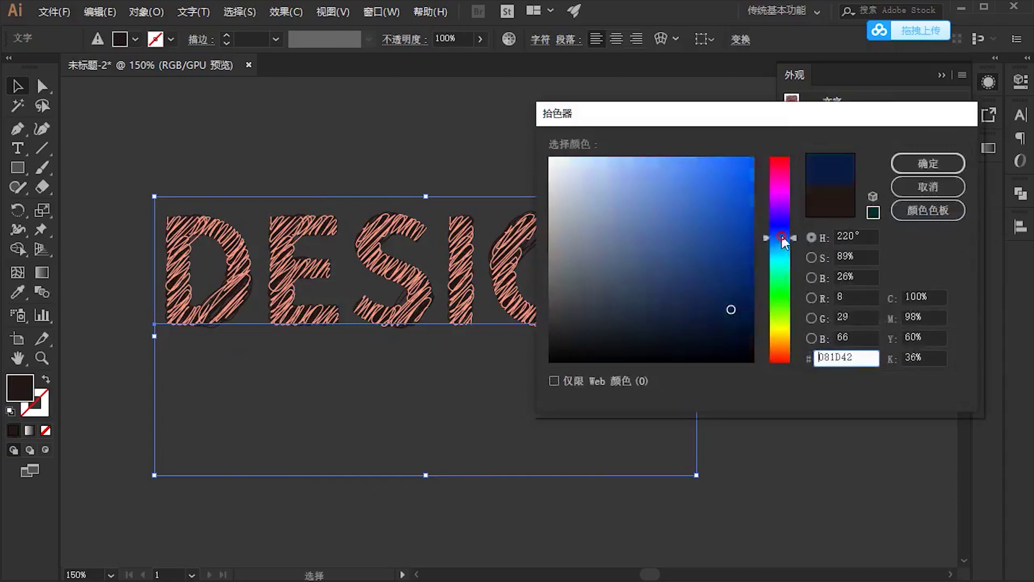
left_click(928, 163)
Recolor the third fill pale yellow and the fourth fill teal
left_click(863, 243)
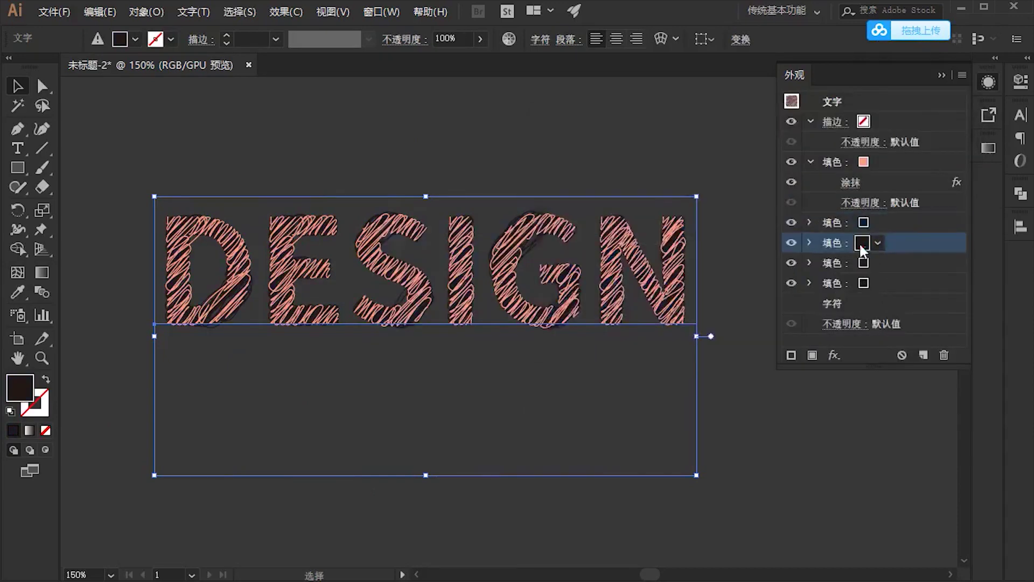
double_click(19, 388)
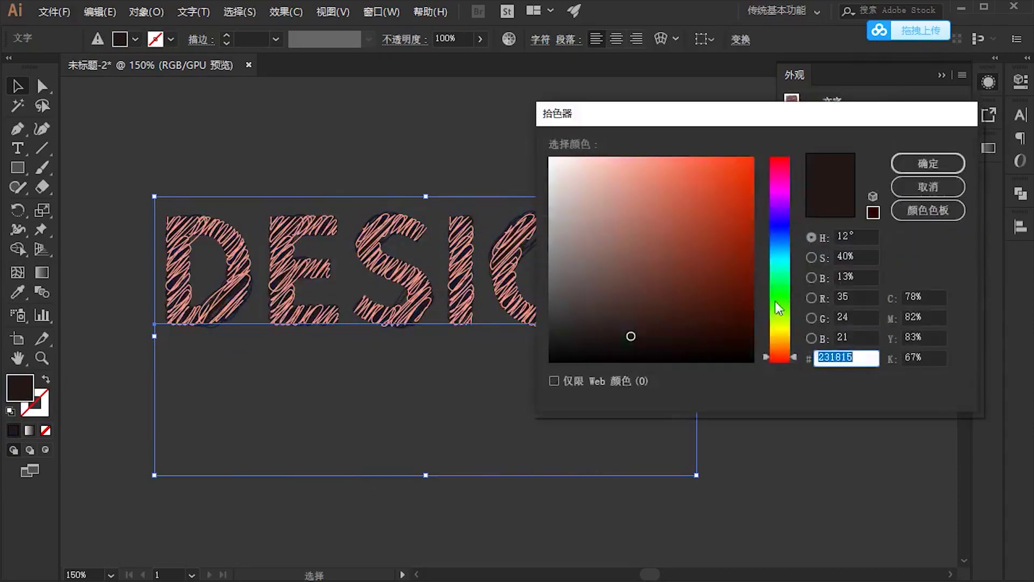
left_click_drag(781, 304, 794, 192)
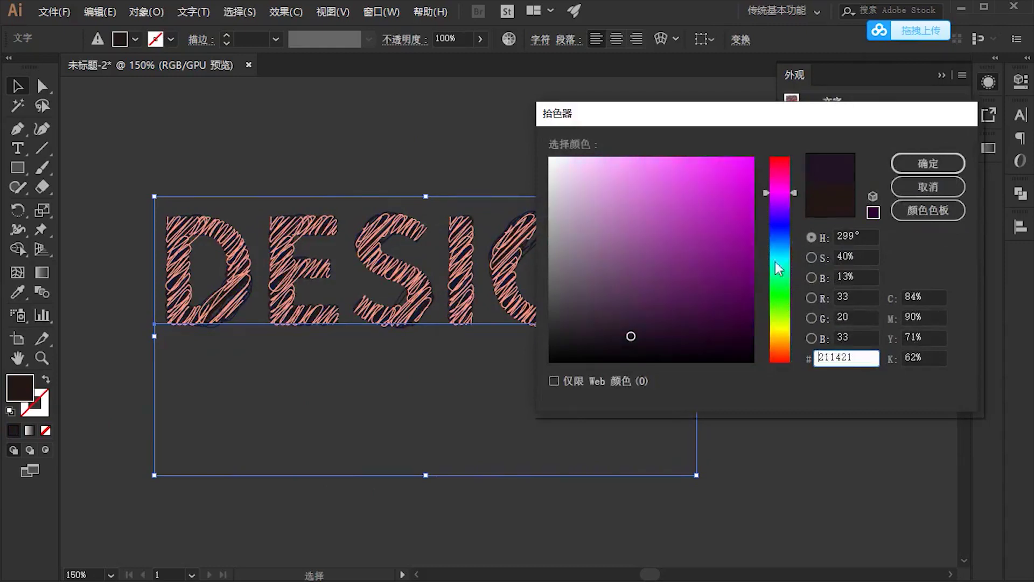
left_click_drag(779, 267, 778, 328)
left_click_drag(640, 155, 654, 157)
left_click(919, 161)
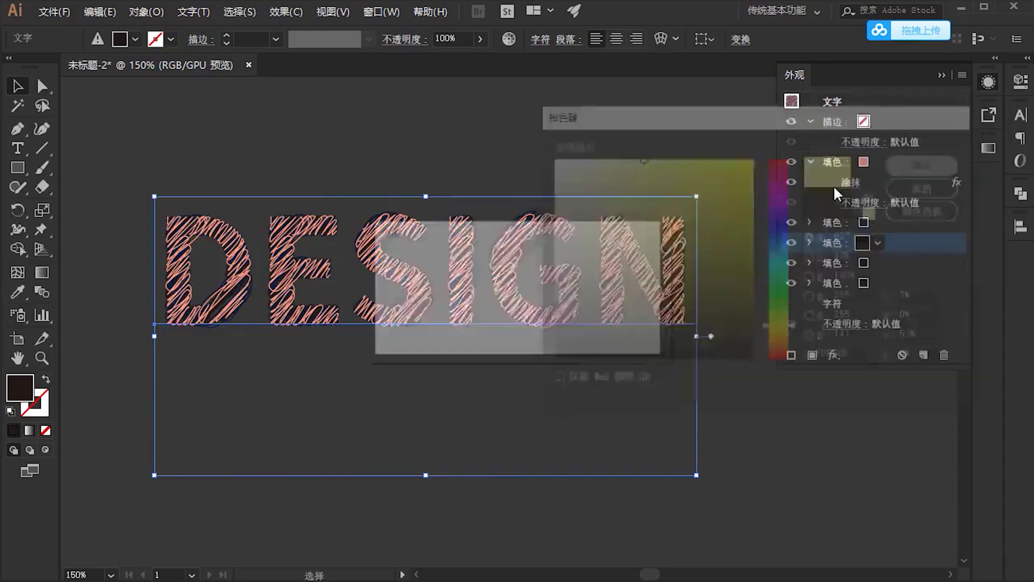
left_click(851, 267)
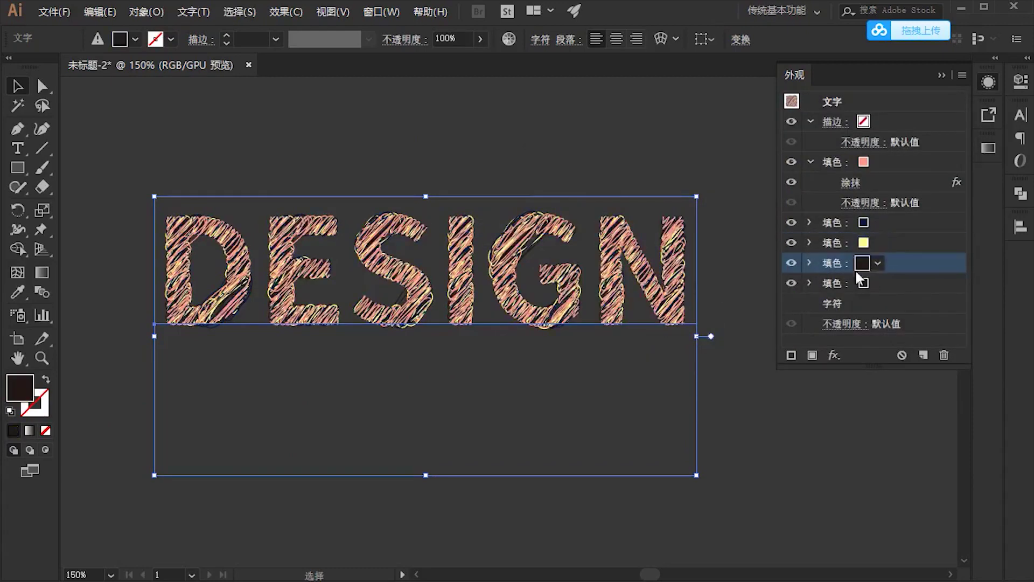
double_click(26, 389)
left_click_drag(780, 270, 781, 255)
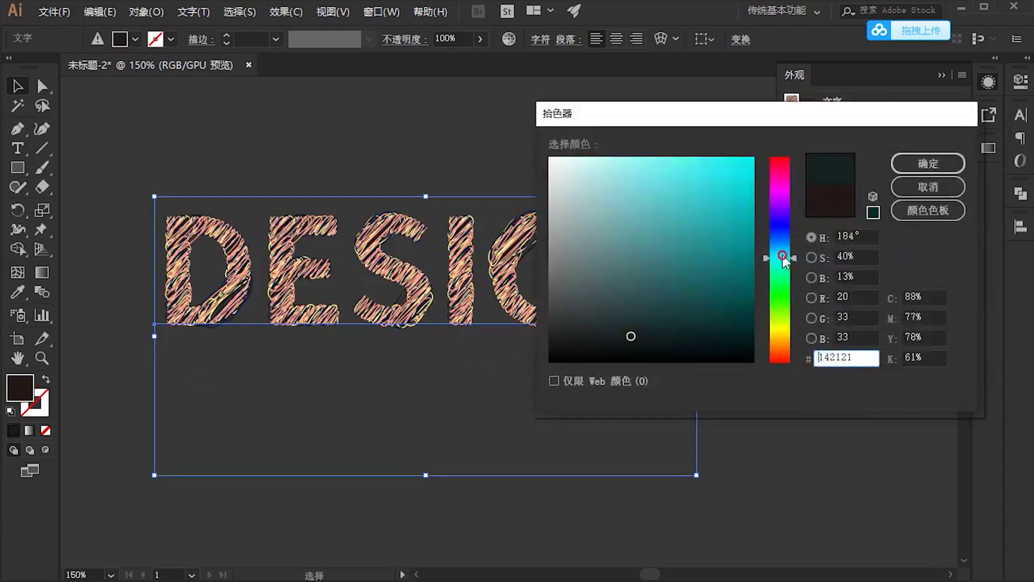
left_click(723, 284)
left_click(927, 163)
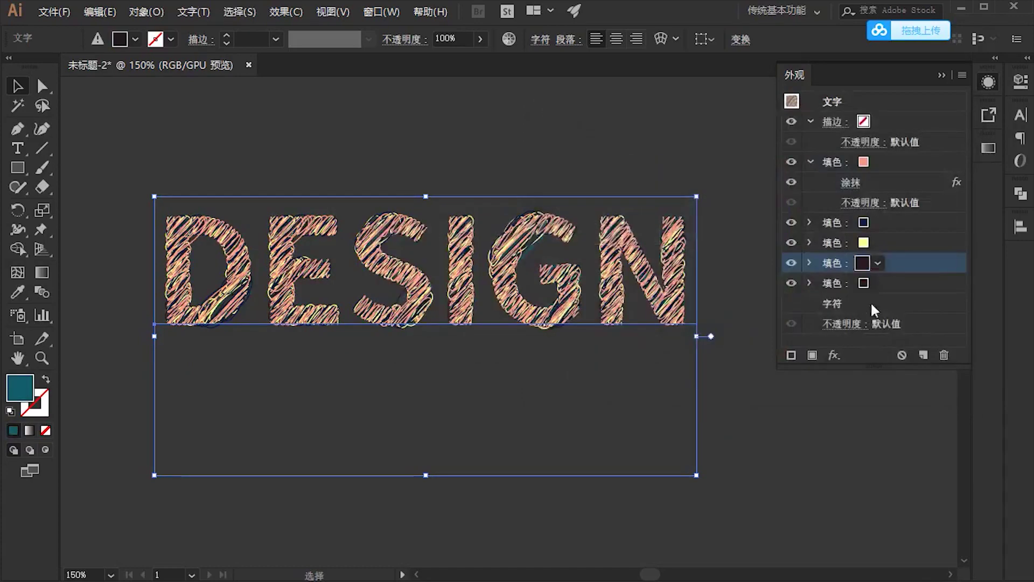
Make the bottom fill white
left_click(840, 284)
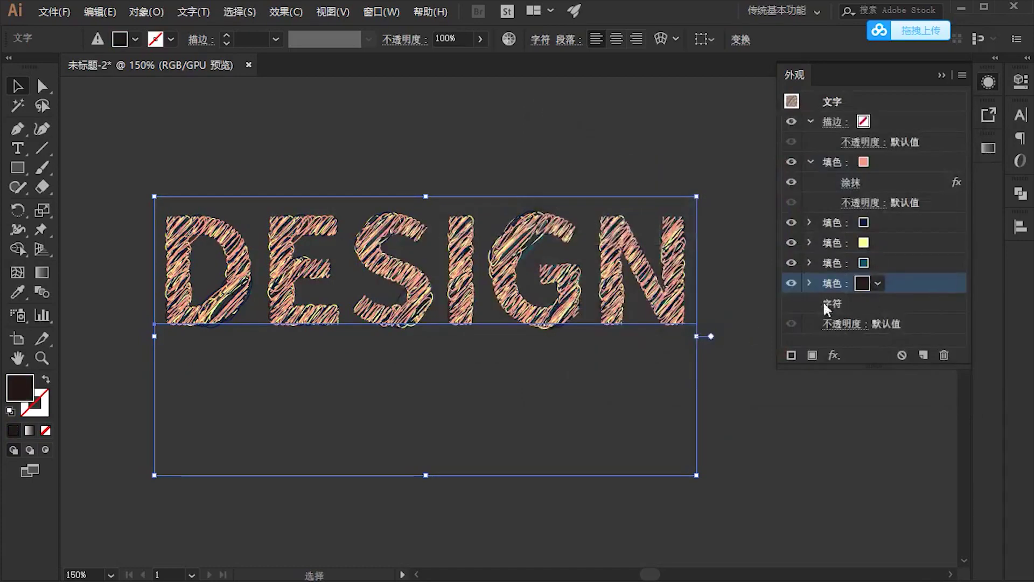
double_click(19, 389)
left_click_drag(566, 175, 539, 138)
left_click(945, 162)
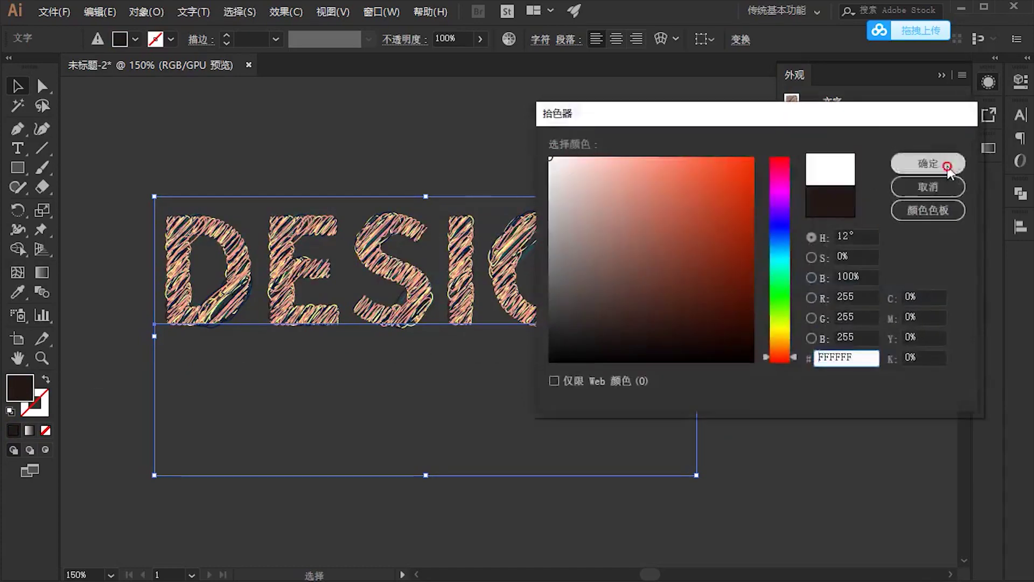
Change the top scribble fill from coral to a bright light blue
left_click(889, 222)
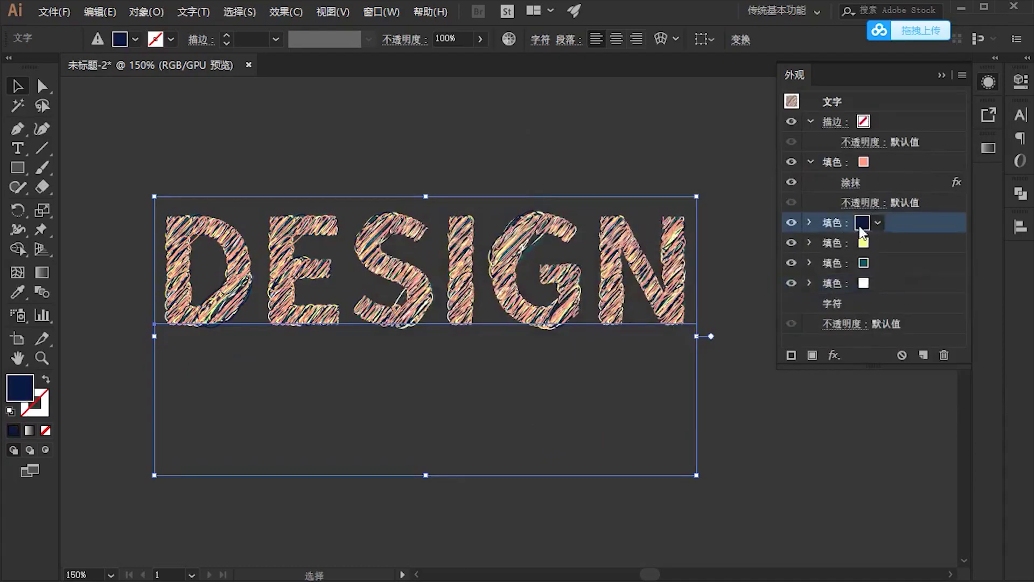
left_click(861, 225)
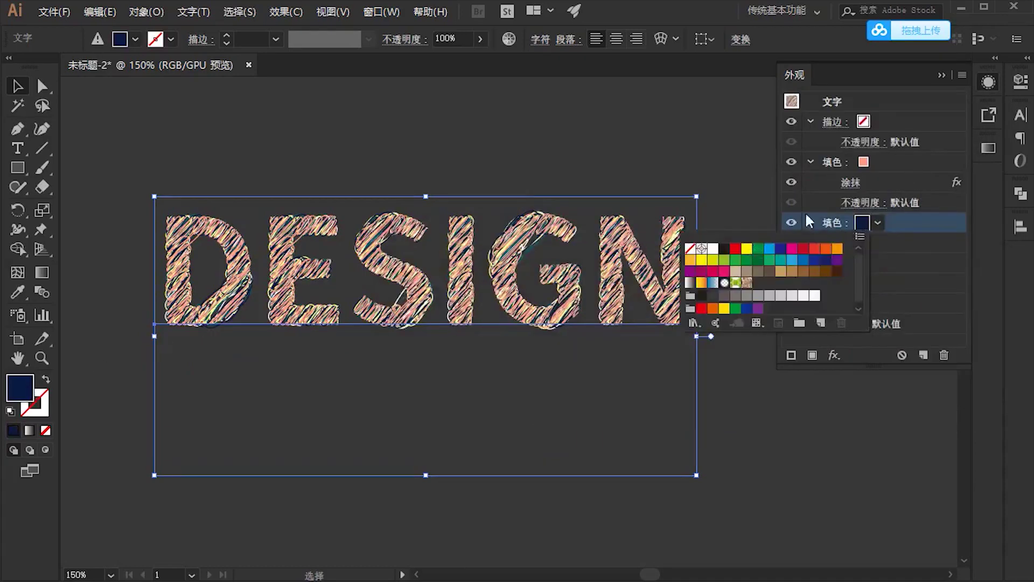
left_click(889, 161)
left_click(862, 162)
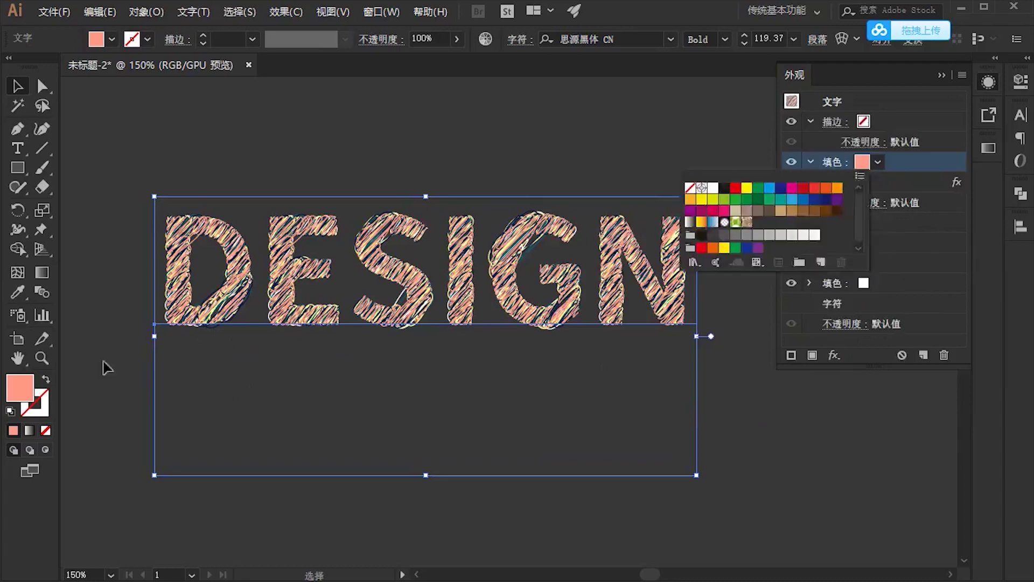
double_click(22, 389)
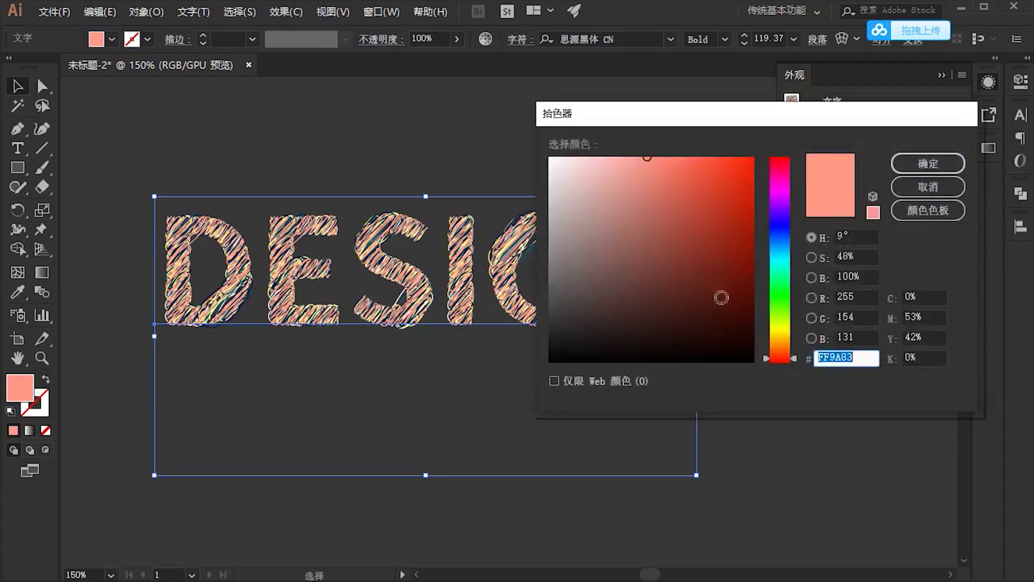
left_click_drag(722, 298, 670, 208)
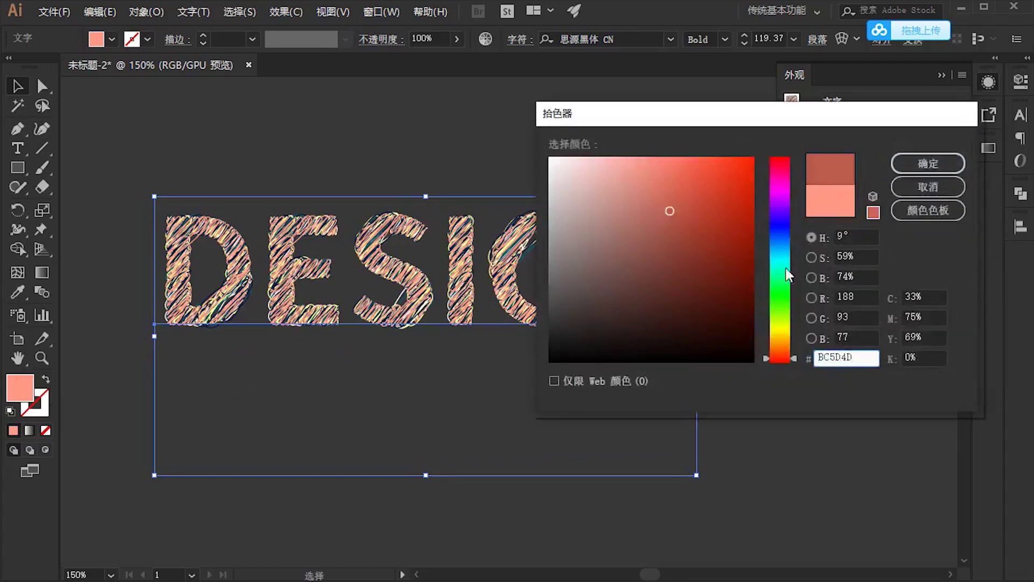
left_click_drag(789, 274, 787, 251)
left_click_drag(694, 180, 686, 158)
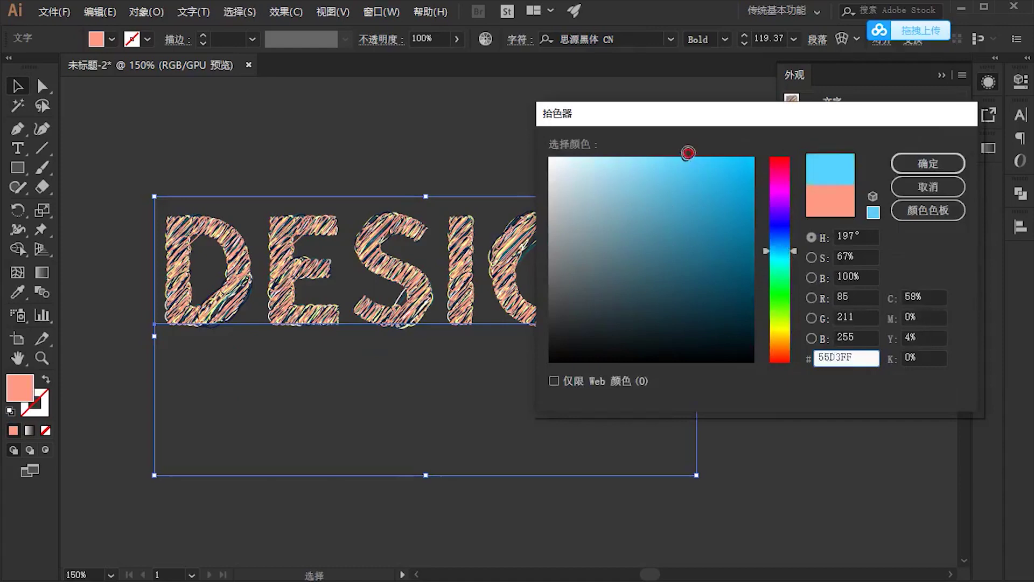
left_click(909, 163)
Confirm the light blue top fill and inspect the deselected scribble render
left_click(361, 127)
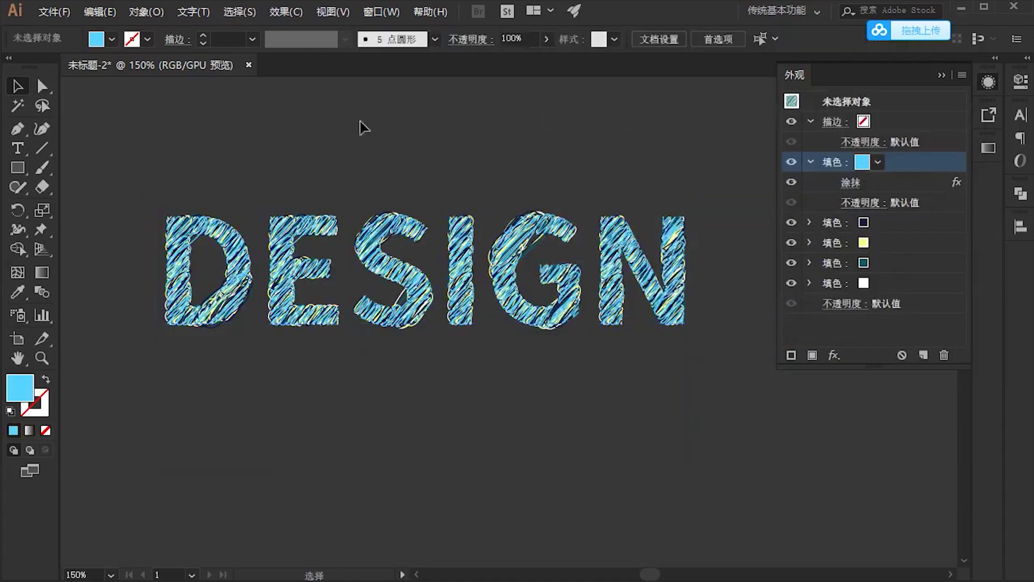
scroll(434, 254, "up", 5)
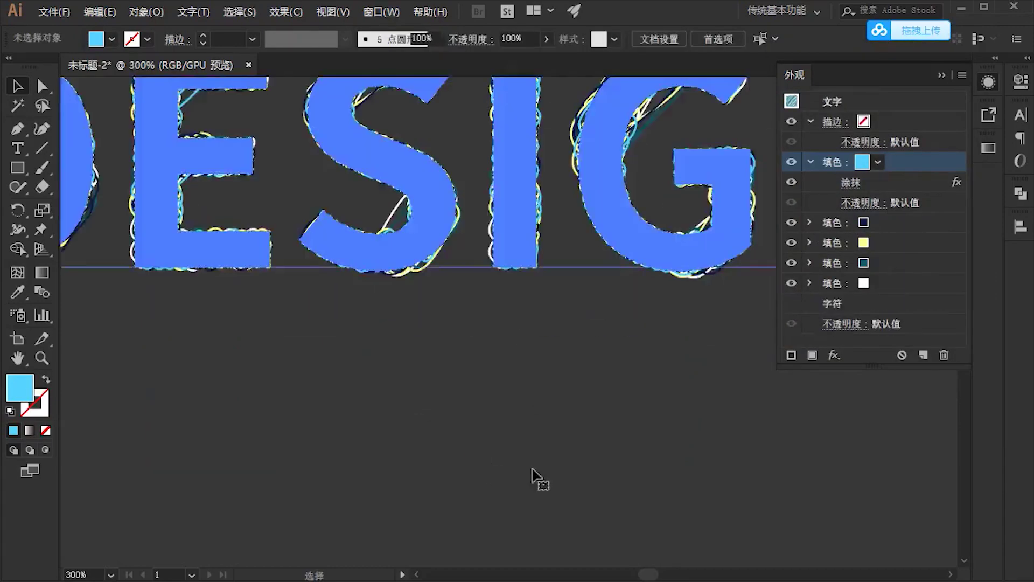
left_click(496, 124)
scroll(641, 105, "up", 1)
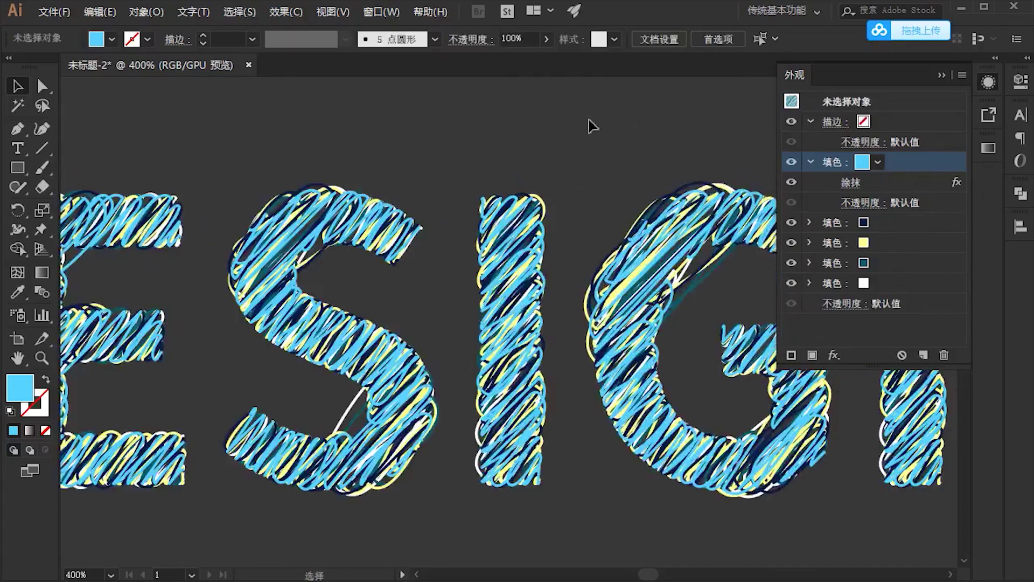
scroll(578, 137, "down", 3)
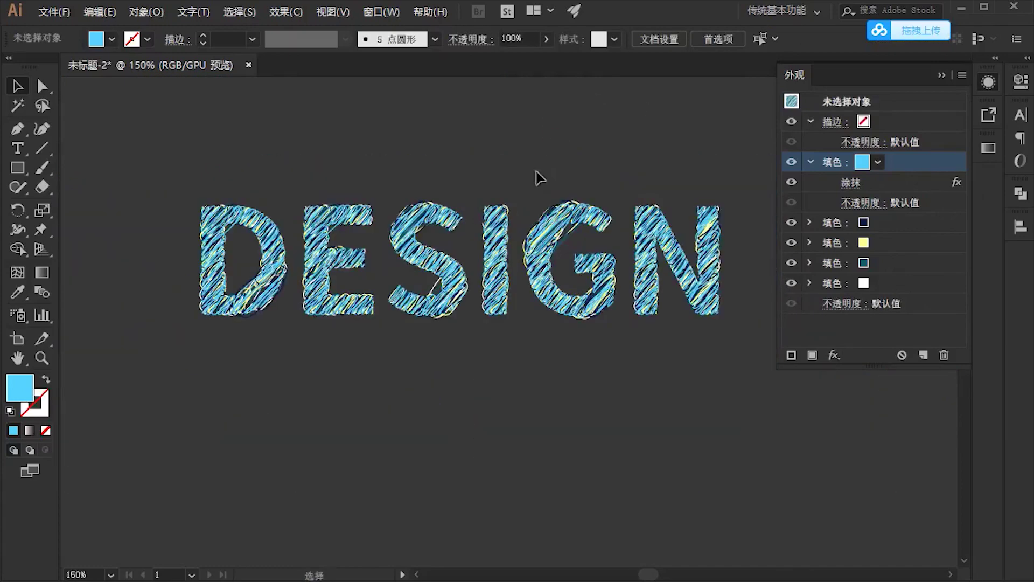
left_click(286, 11)
mouse_move(346, 227)
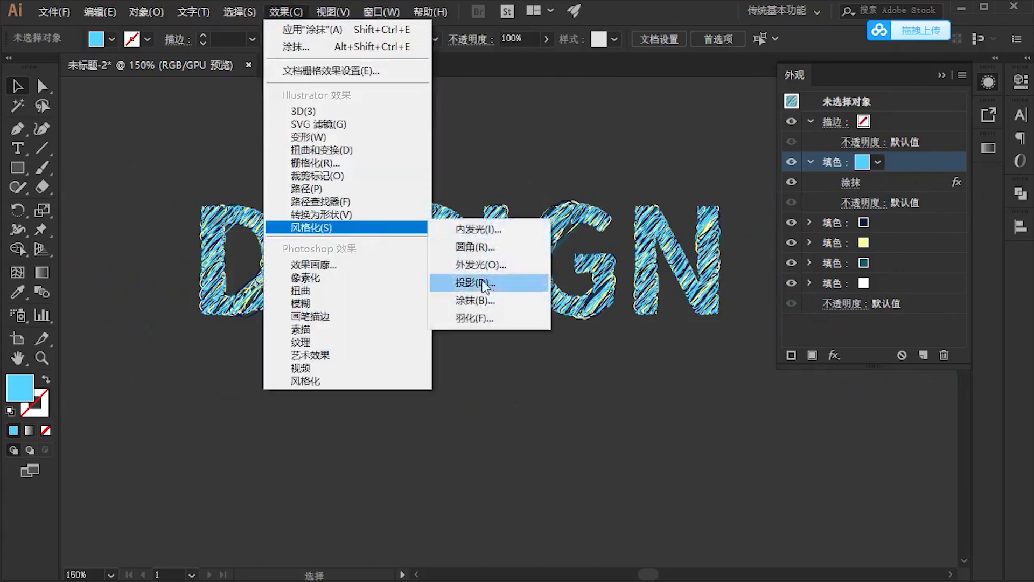
left_click(593, 153)
scroll(568, 160, "up", 1)
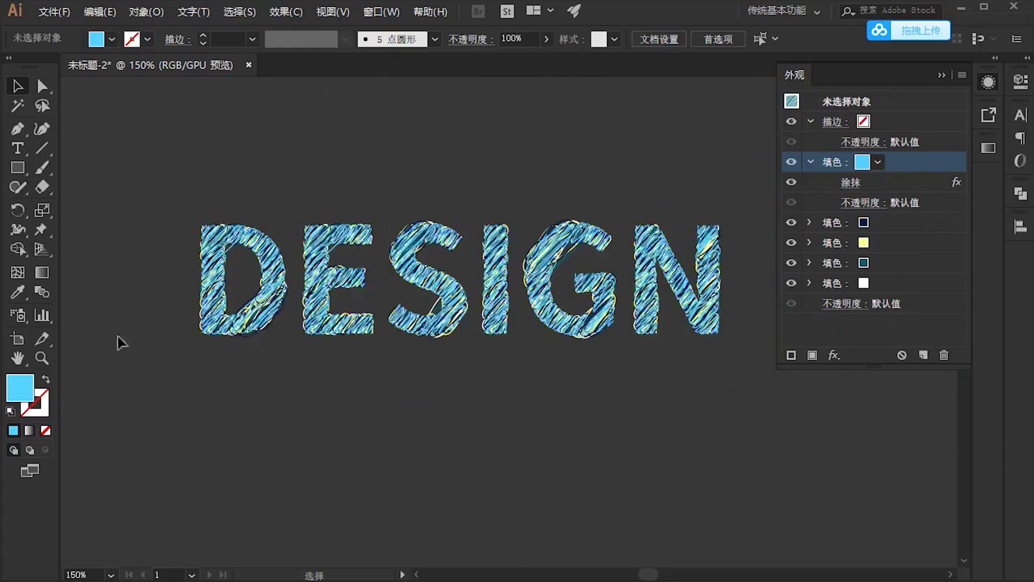
Scale the DESIGN text down, then zoom in to view the lettering
left_click(620, 337)
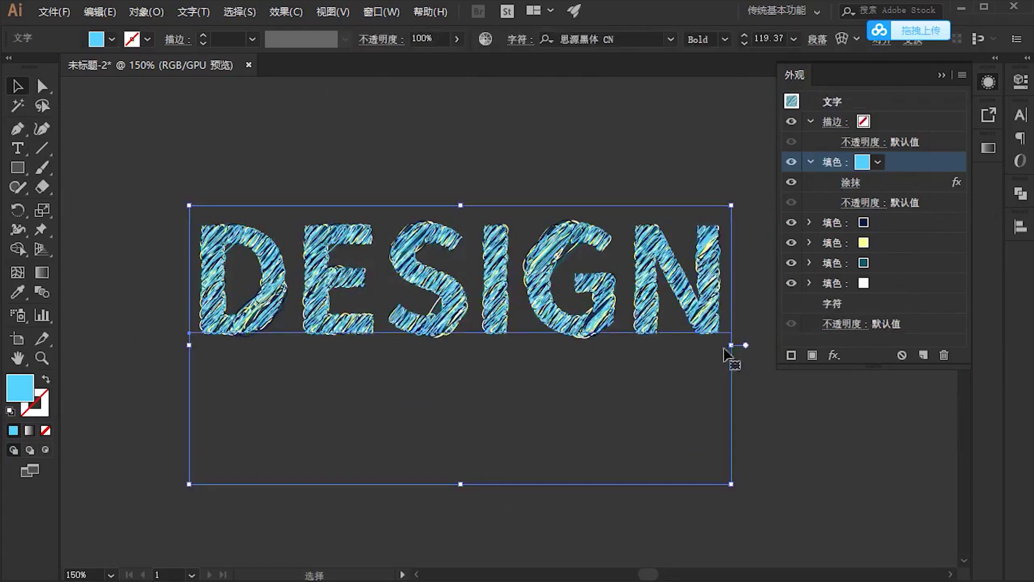
left_click_drag(731, 346, 655, 350)
left_click(738, 445)
key("ctrl+=")
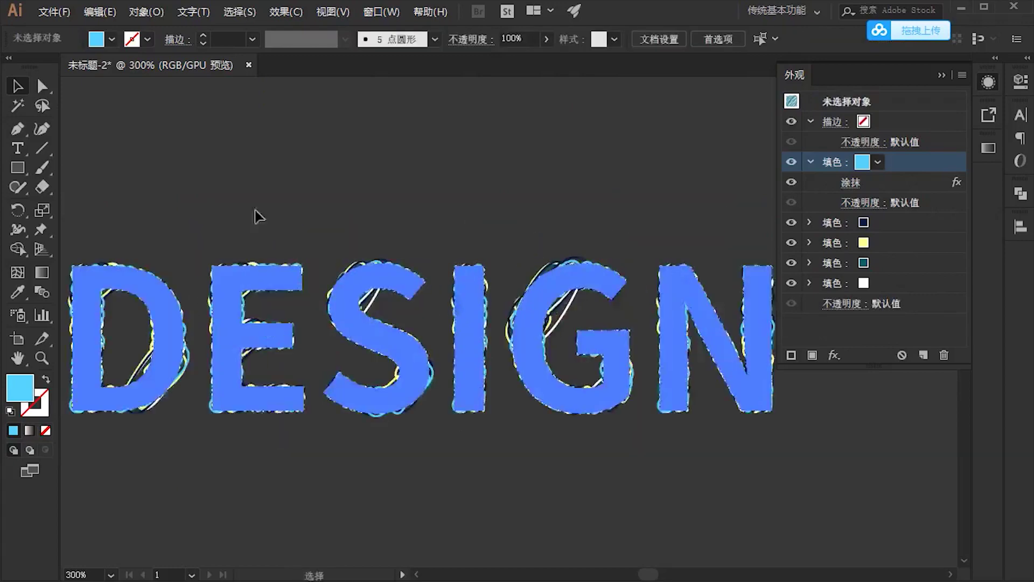
key("ctrl+=")
key("ctrl+=")
key("ctrl+=")
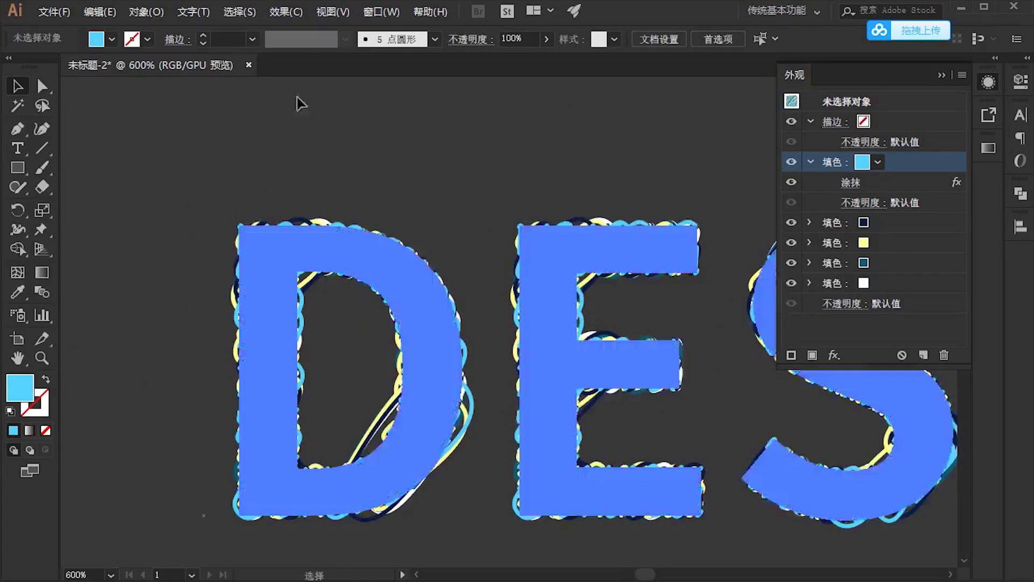
scroll(256, 127, "down", 3)
scroll(295, 127, "up", 1)
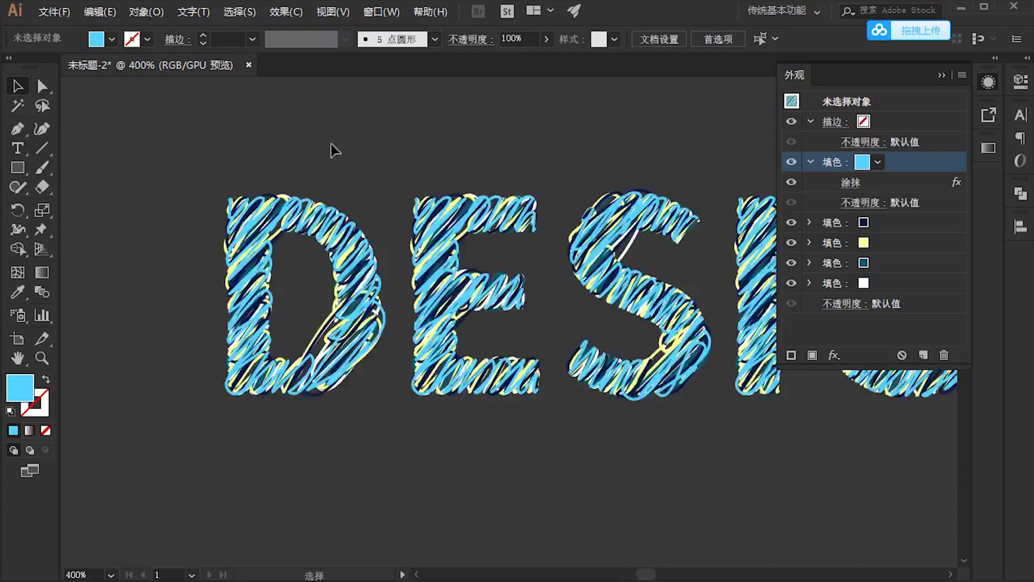
scroll(350, 150, "up", 1)
scroll(377, 148, "down", 1)
left_click_drag(453, 128, 319, 123)
Select DESIGN and lower its top scribble fill's opacity to 60%
left_click(357, 212)
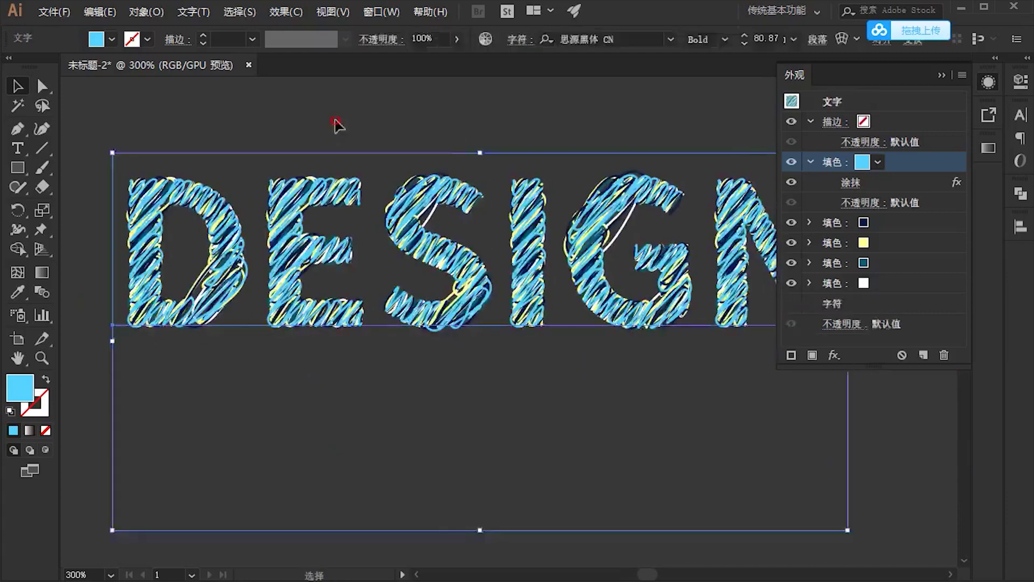
left_click(415, 157)
left_click(362, 216)
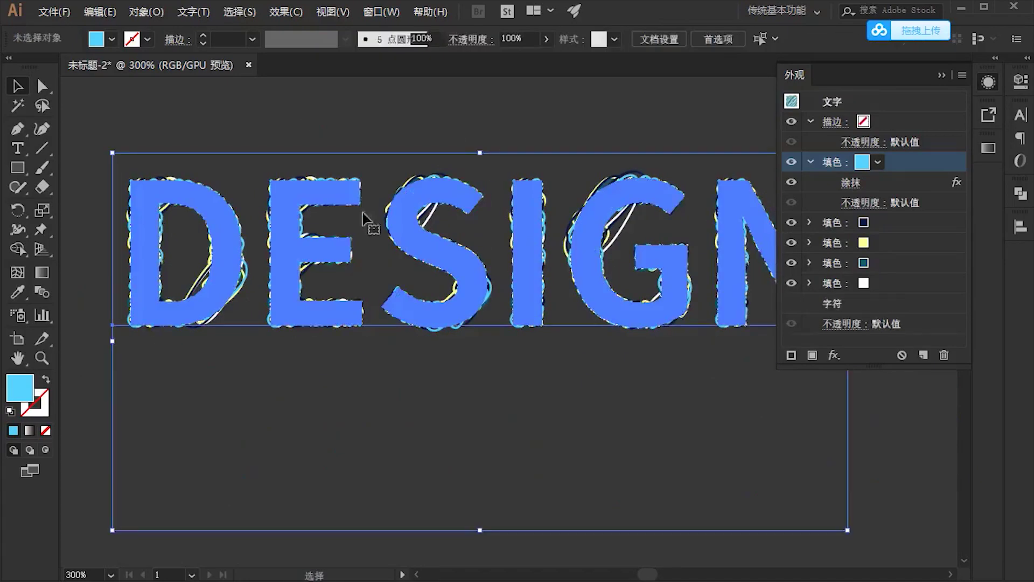
left_click(873, 205)
left_click(873, 237)
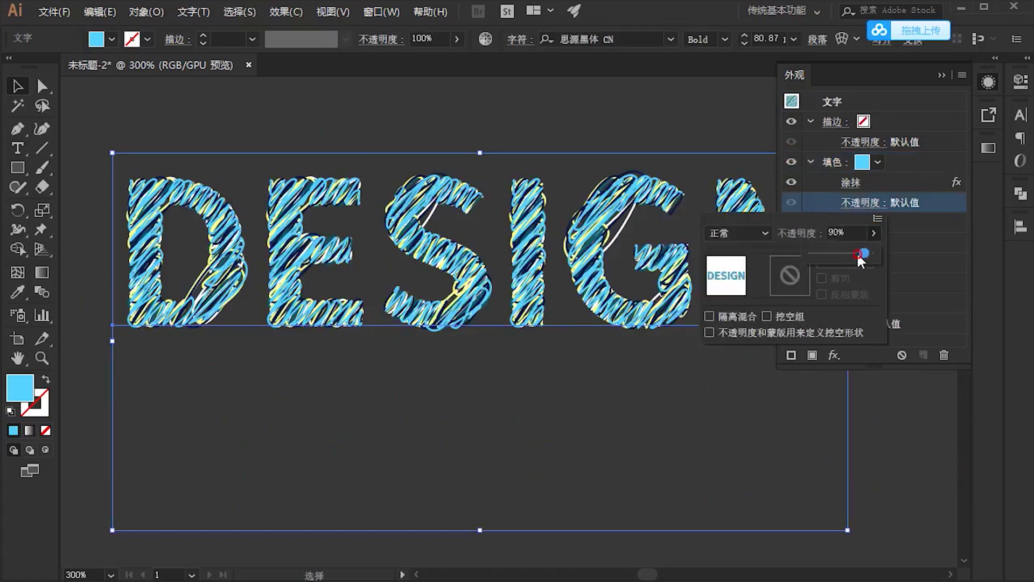
mouse_move(858, 255)
left_mouse_down()
mouse_move(828, 253)
mouse_move(847, 253)
left_mouse_up()
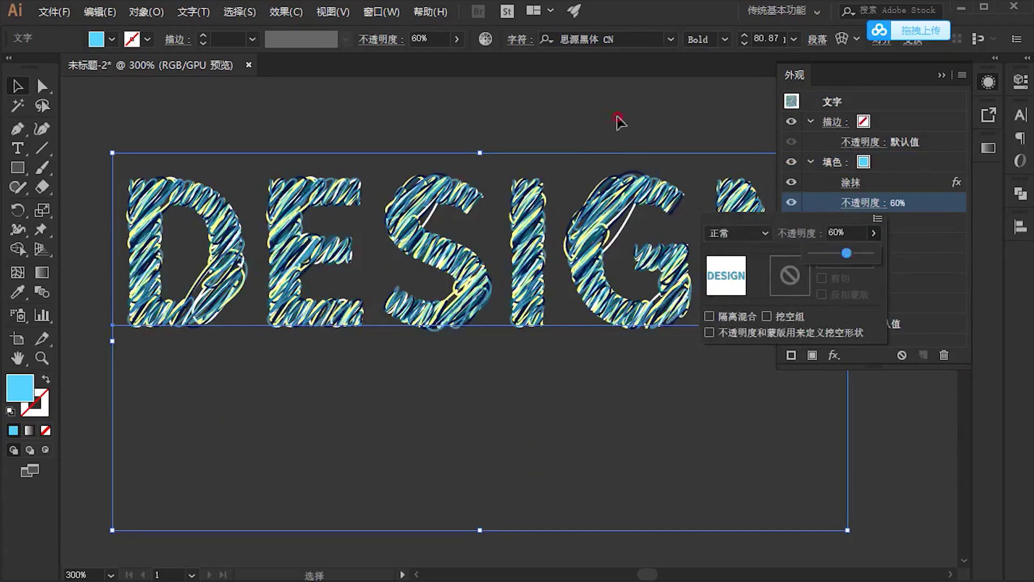
left_click(643, 126)
key("ctrl+minus")
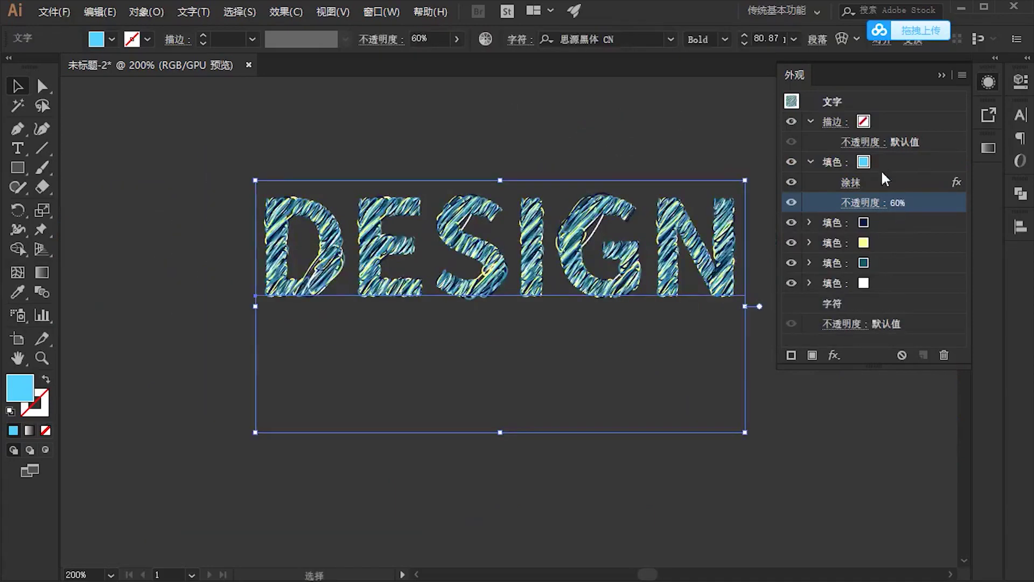
Fine-tune the top fill's opacity and try Multiply and Darken blend modes
left_click(871, 167)
left_click(893, 205)
left_click(857, 203)
left_click(873, 237)
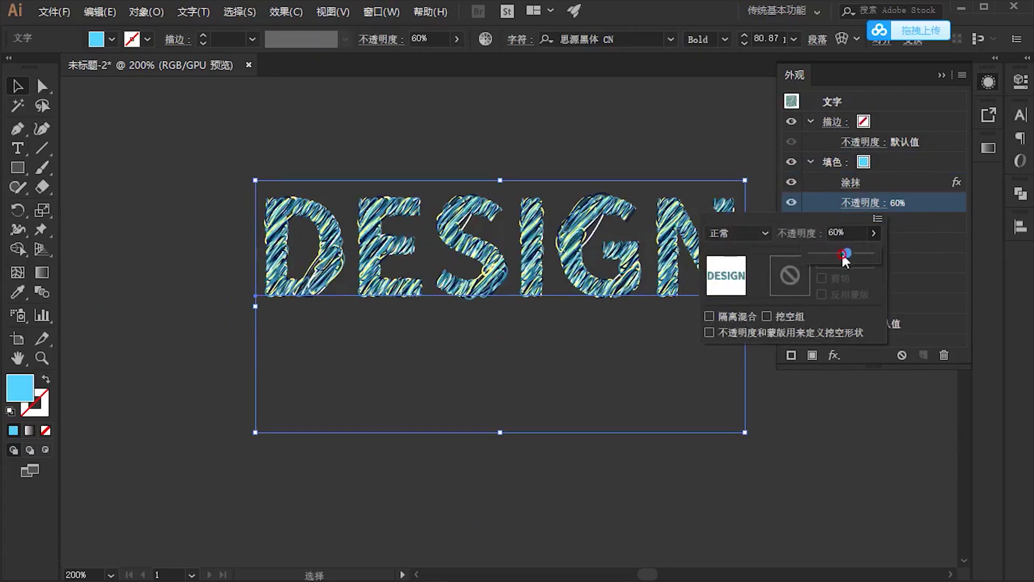
left_click(828, 235)
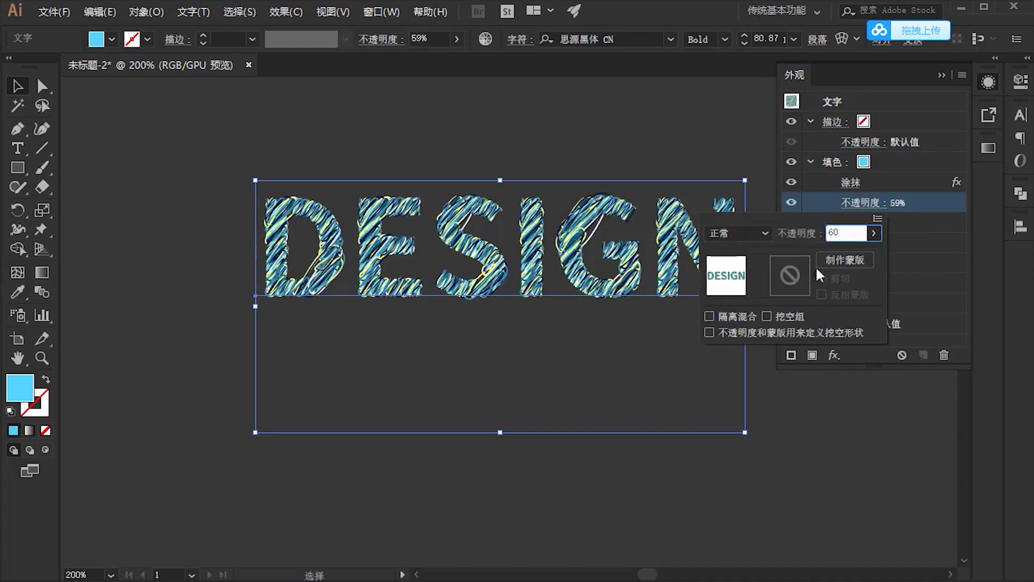
left_click(746, 235)
left_click(742, 306)
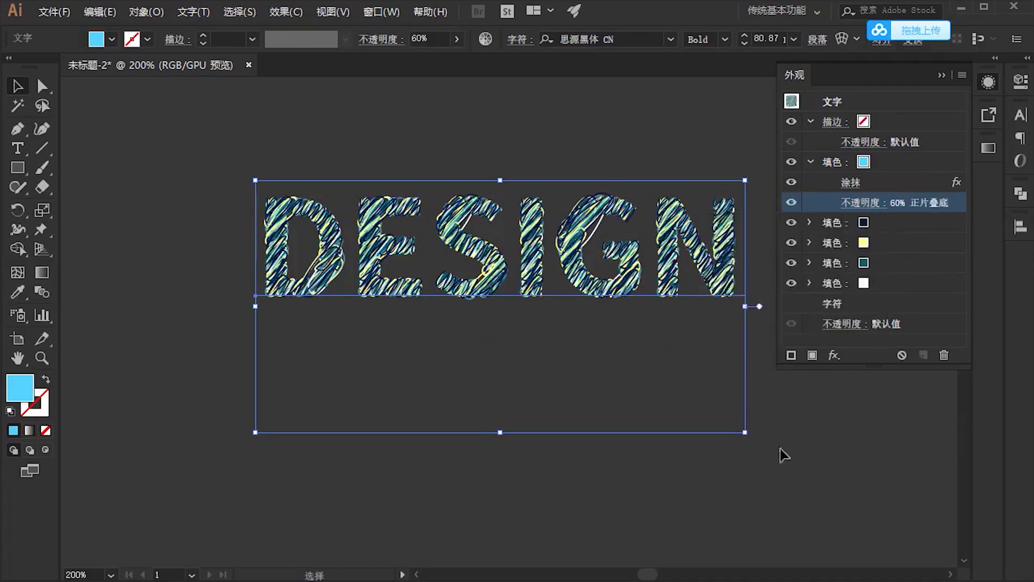
left_click(844, 228)
left_click(896, 205)
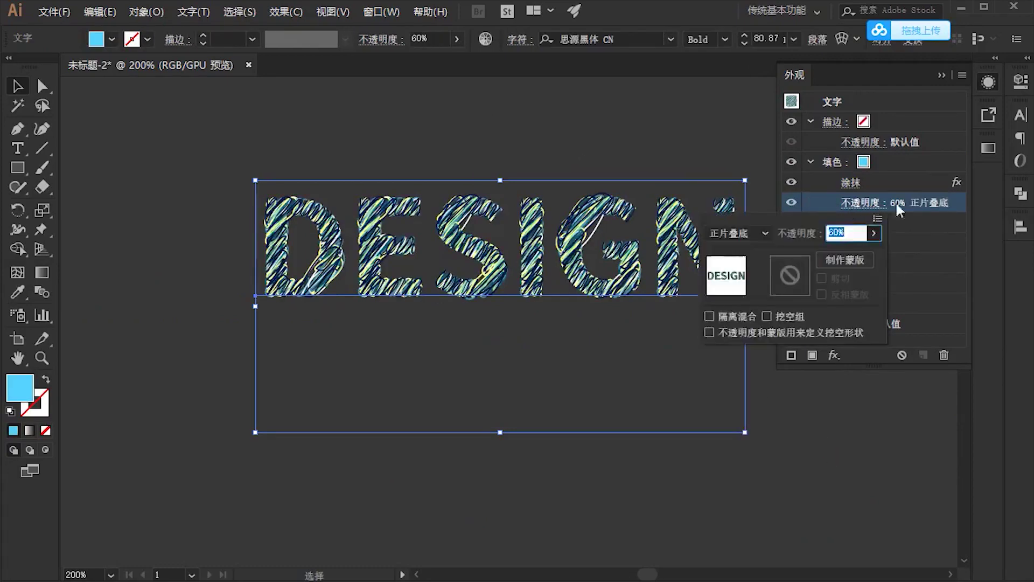
left_click(758, 235)
left_click(738, 275)
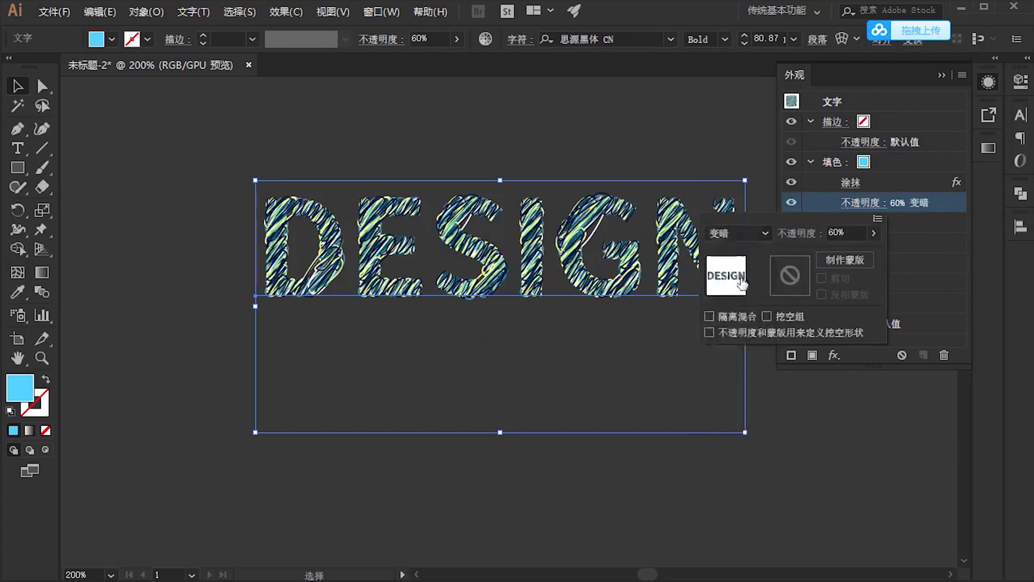
Try Lighten and Multiply, then settle the top fill on Normal blending
left_click(753, 236)
left_click(728, 328)
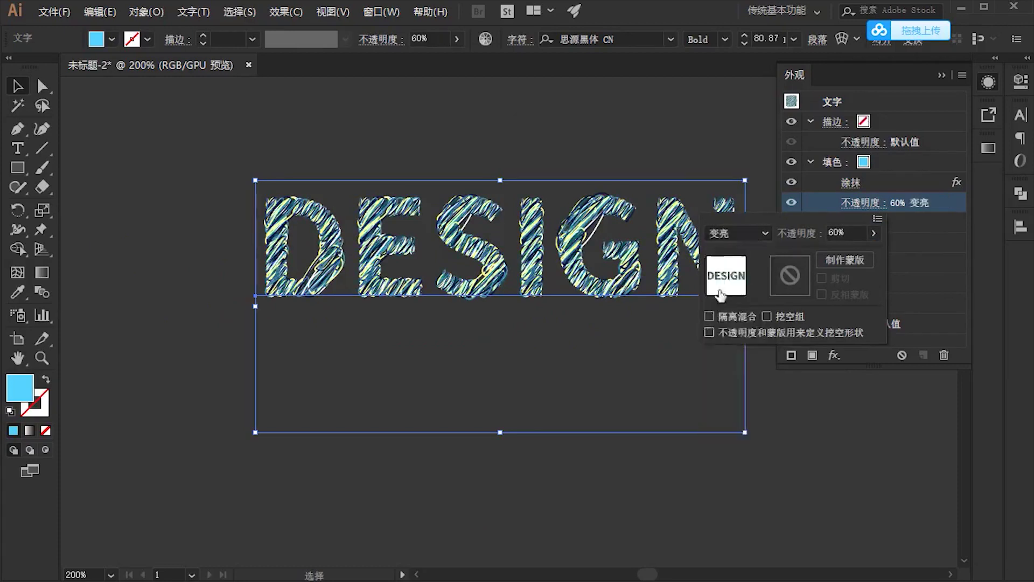
left_click(738, 232)
left_click(730, 349)
left_click(732, 231)
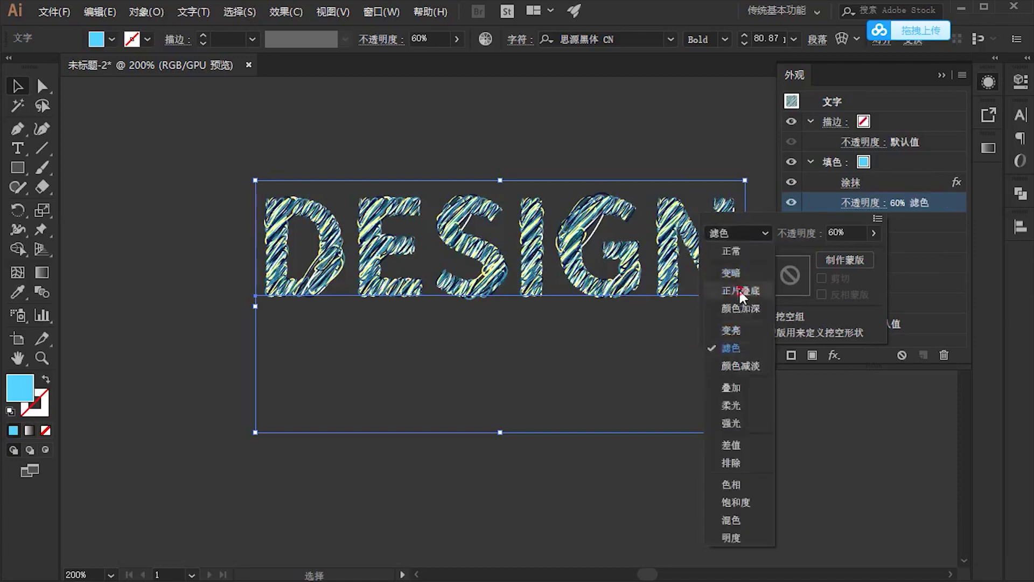
left_click(739, 290)
left_click(732, 234)
left_click(738, 251)
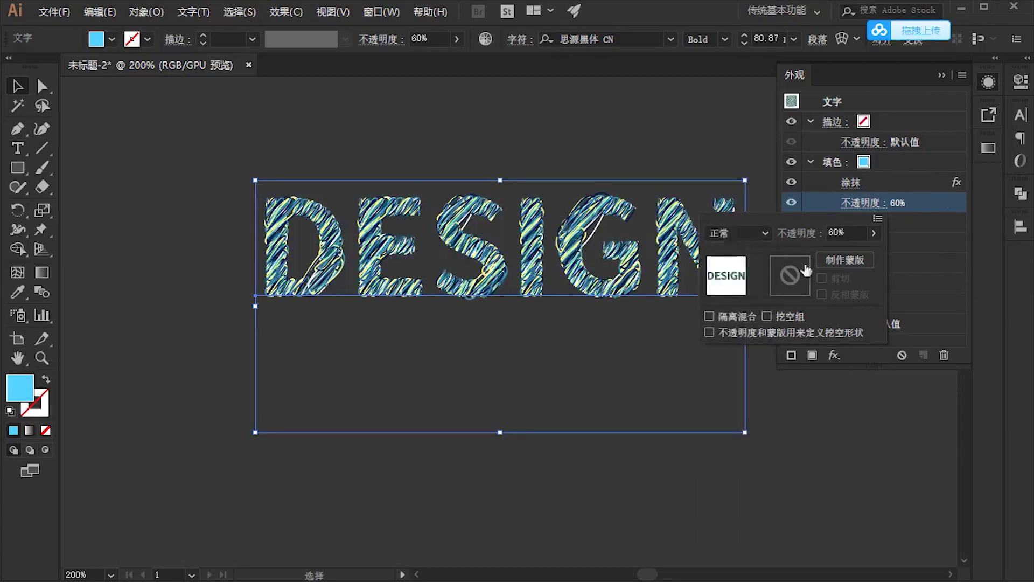
left_click(801, 474)
left_click_drag(793, 432, 734, 418)
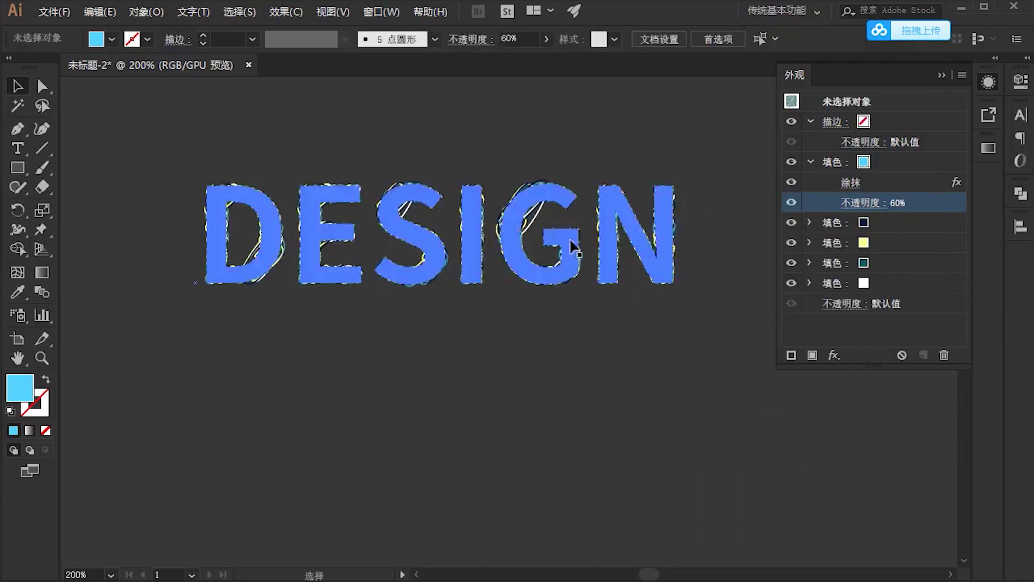
Deselect DESIGN, zoom to inspect the scribble fills, and collapse the Appearance panel
key("ctrl+a")
left_click(746, 449)
left_click(146, 116)
scroll(173, 138, "up", 1)
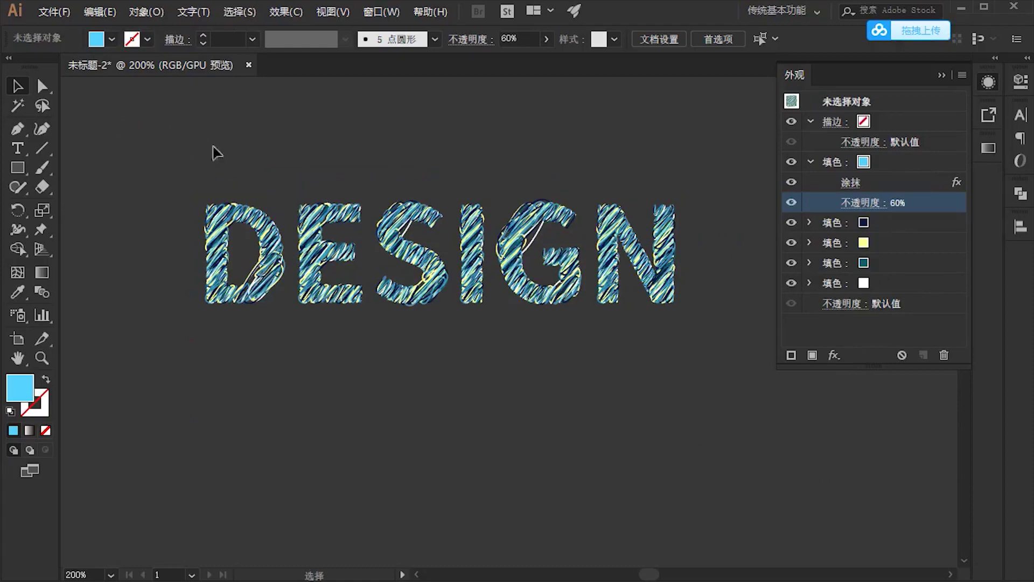
scroll(350, 184, "down", 2)
scroll(268, 160, "up", 4)
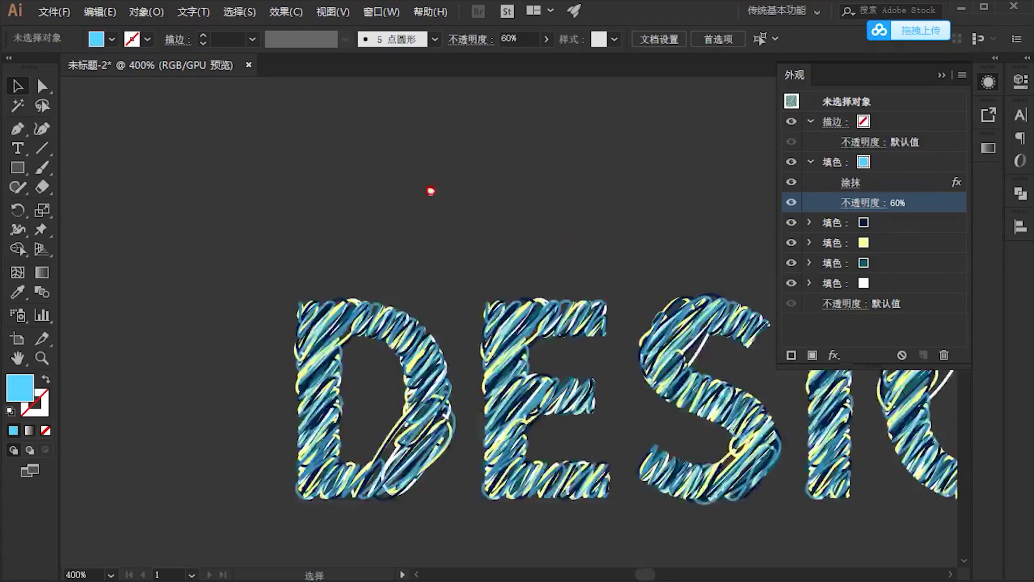
left_click(988, 83)
Scroll the view over to the black artboard with the 小广老师 lettering
scroll(530, 196, "down", 1)
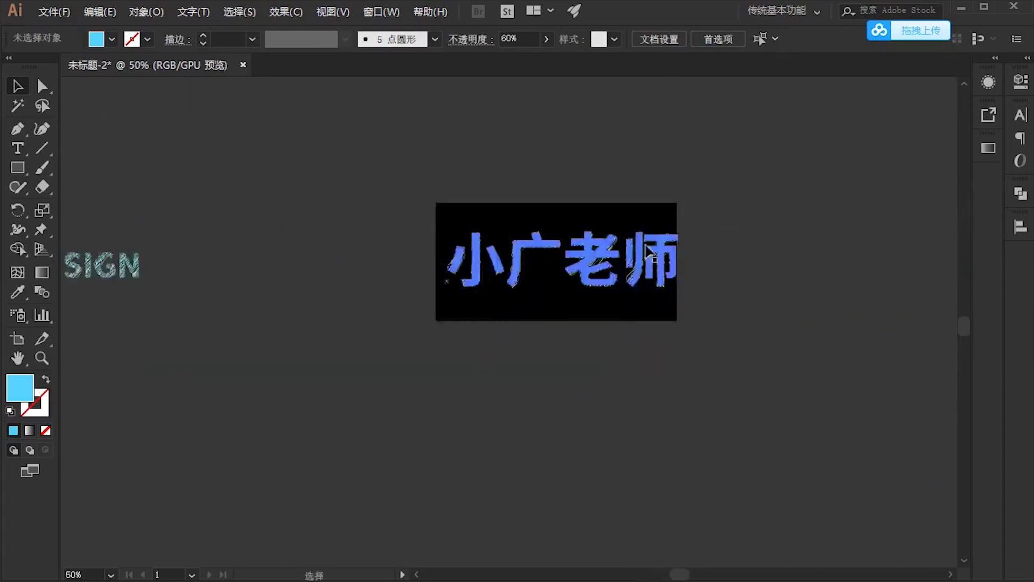
scroll(910, 205, "up", 1)
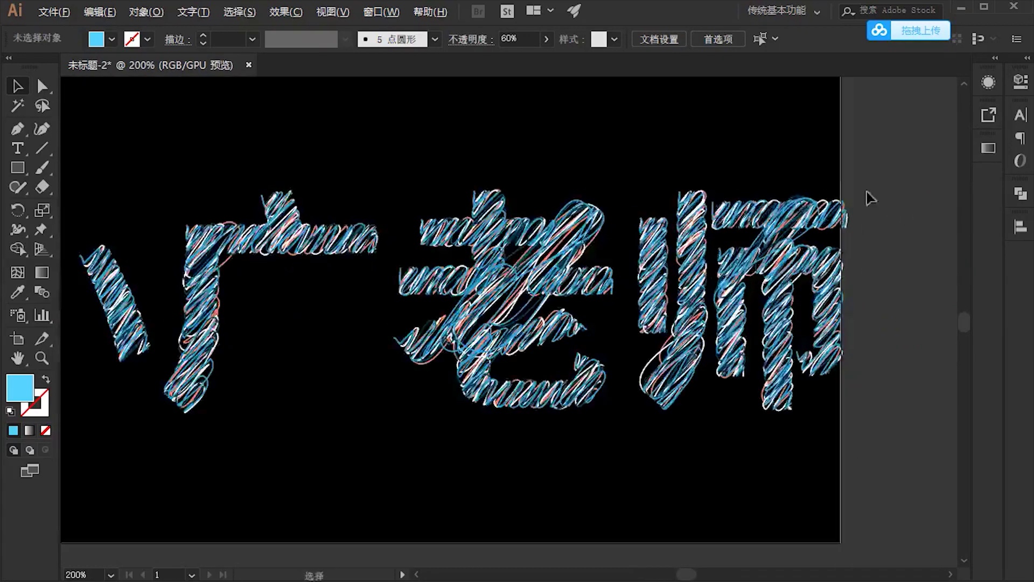